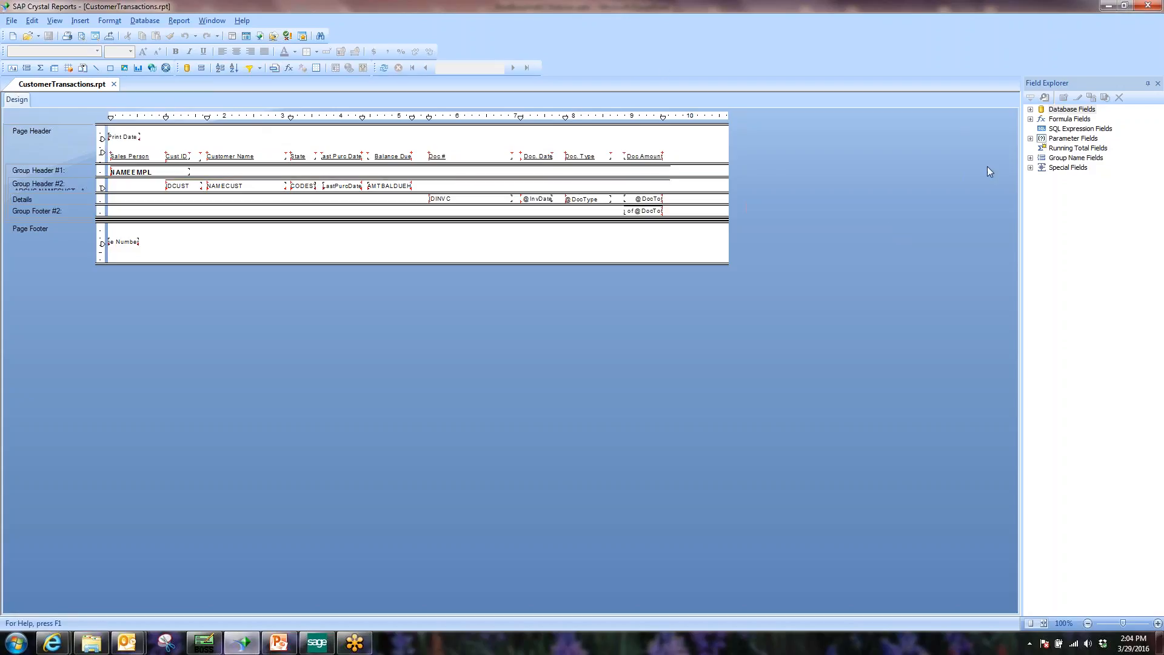
# Inspect the SHOWDET, SHOWCN and SALESMAN parameter fields, then switch to Sage 300 ERP.
pyautogui.click(1030, 138)
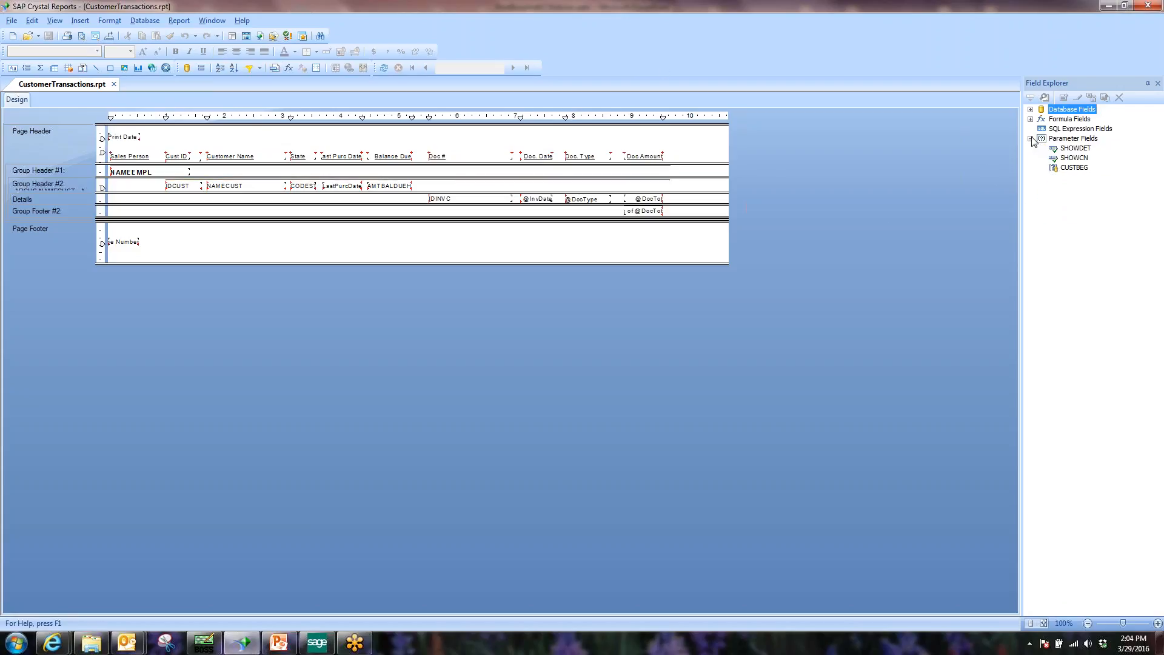
pyautogui.click(1080, 149)
pyautogui.click(1080, 158)
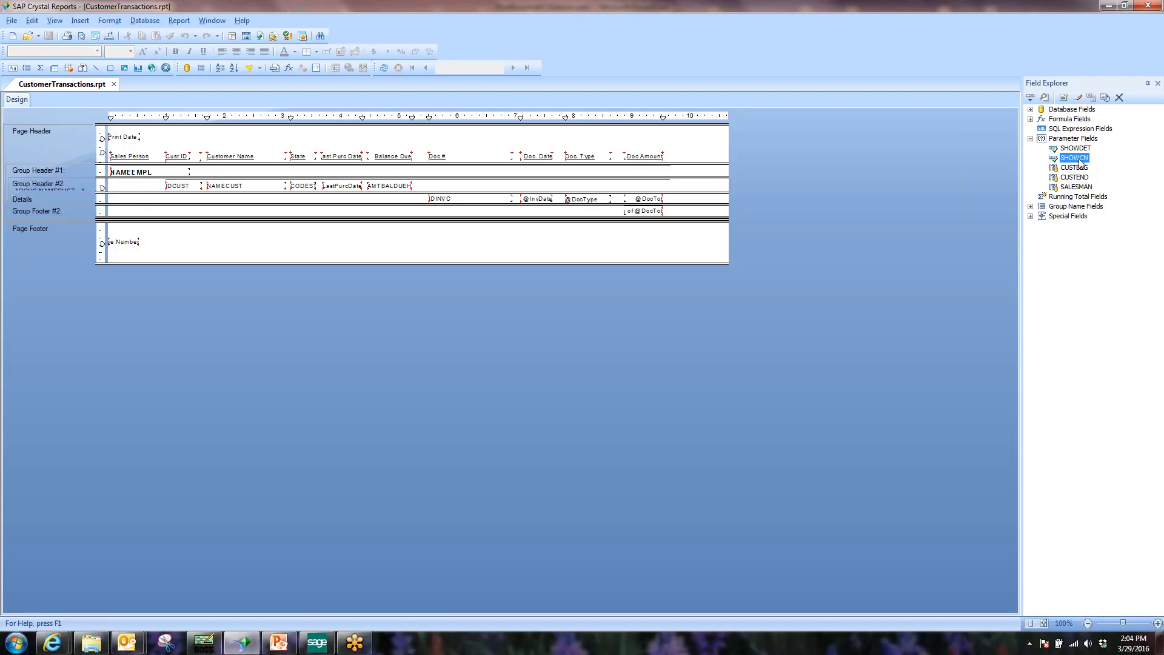
pyautogui.click(1079, 149)
pyautogui.click(1077, 158)
pyautogui.click(1079, 188)
pyautogui.moveTo(321, 652)
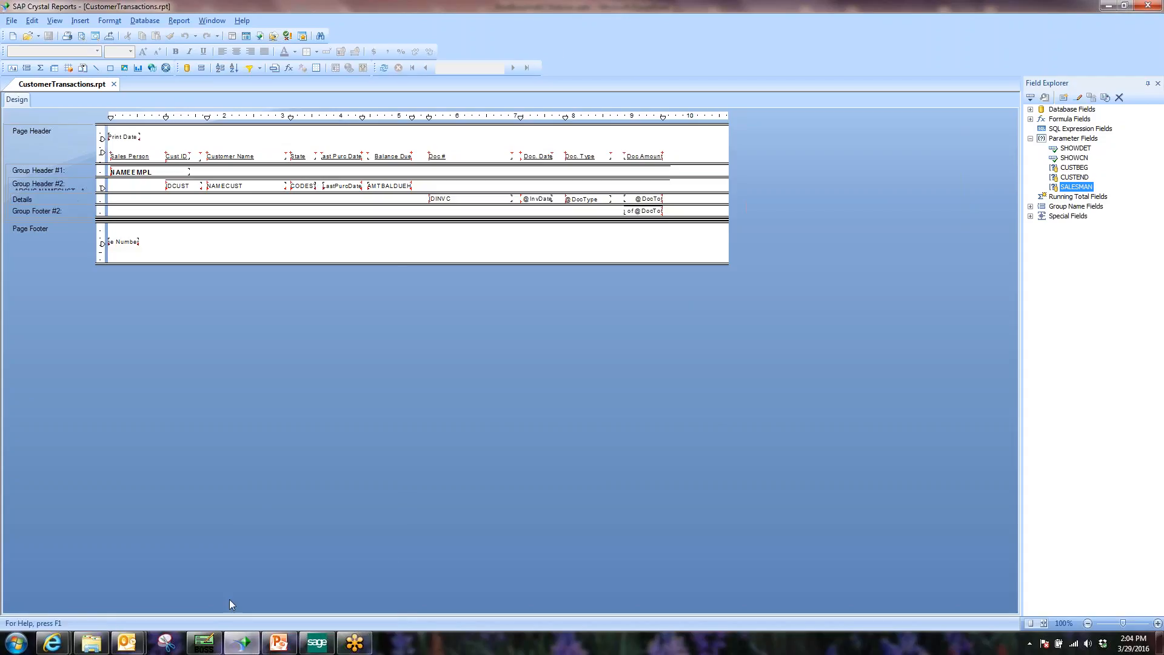
pyautogui.click(310, 642)
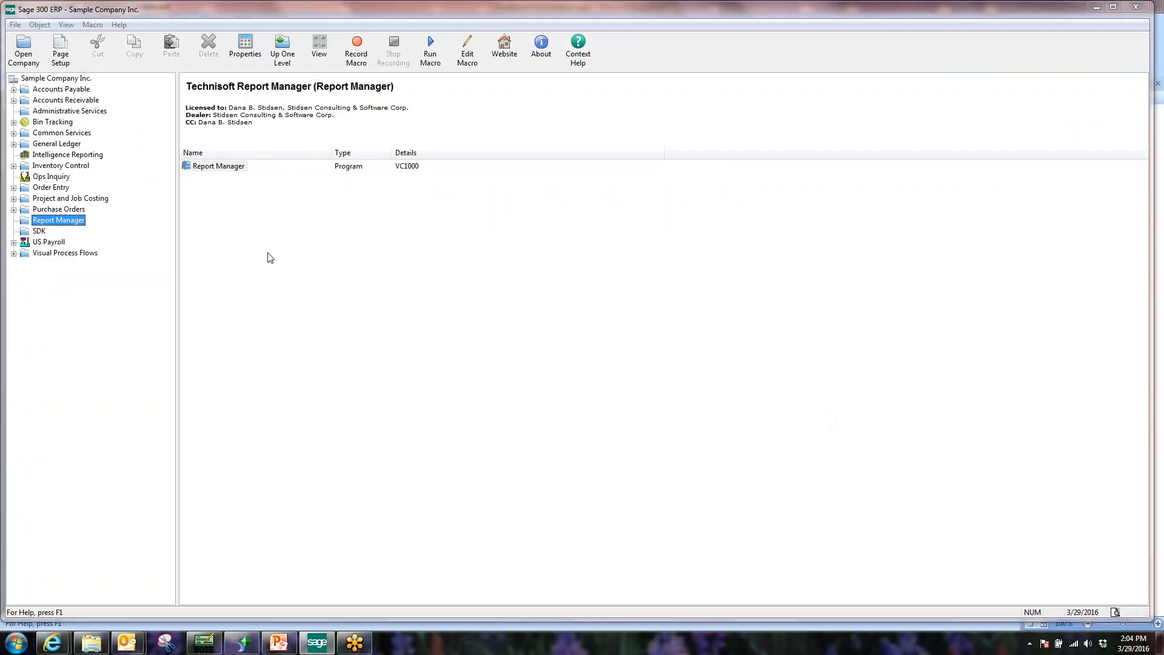
# Open Accounts Receivable's A/R Customer Reports and select the Customers by Sales Person report.
pyautogui.click(58, 100)
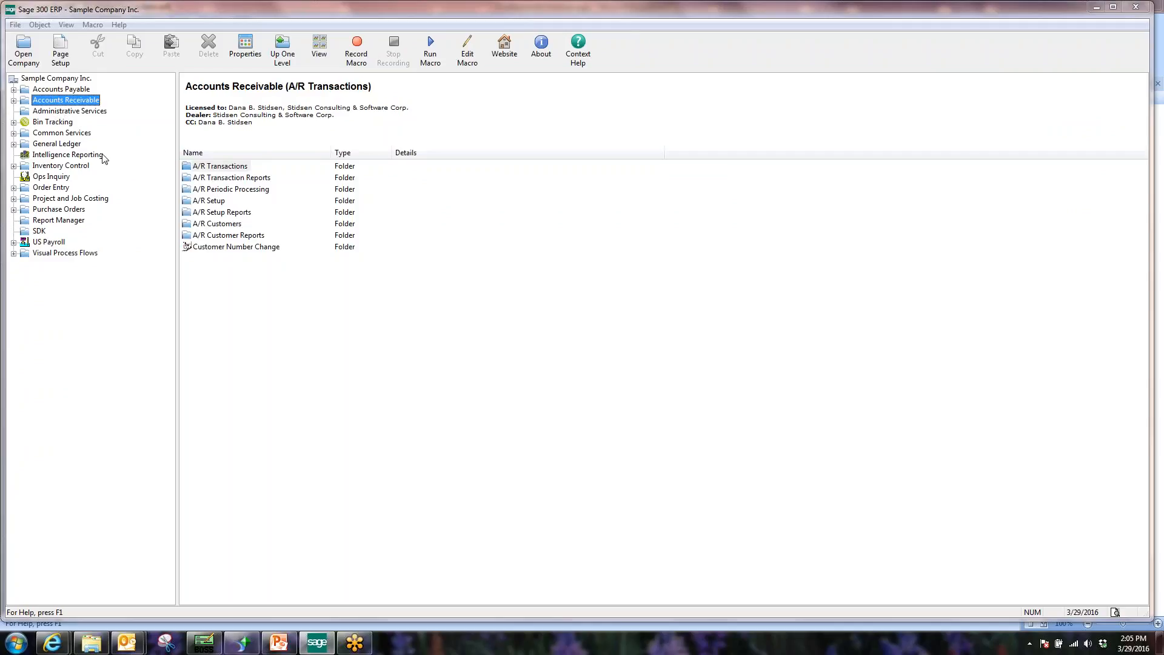
pyautogui.click(224, 235)
pyautogui.doubleClick(224, 236)
pyautogui.click(219, 236)
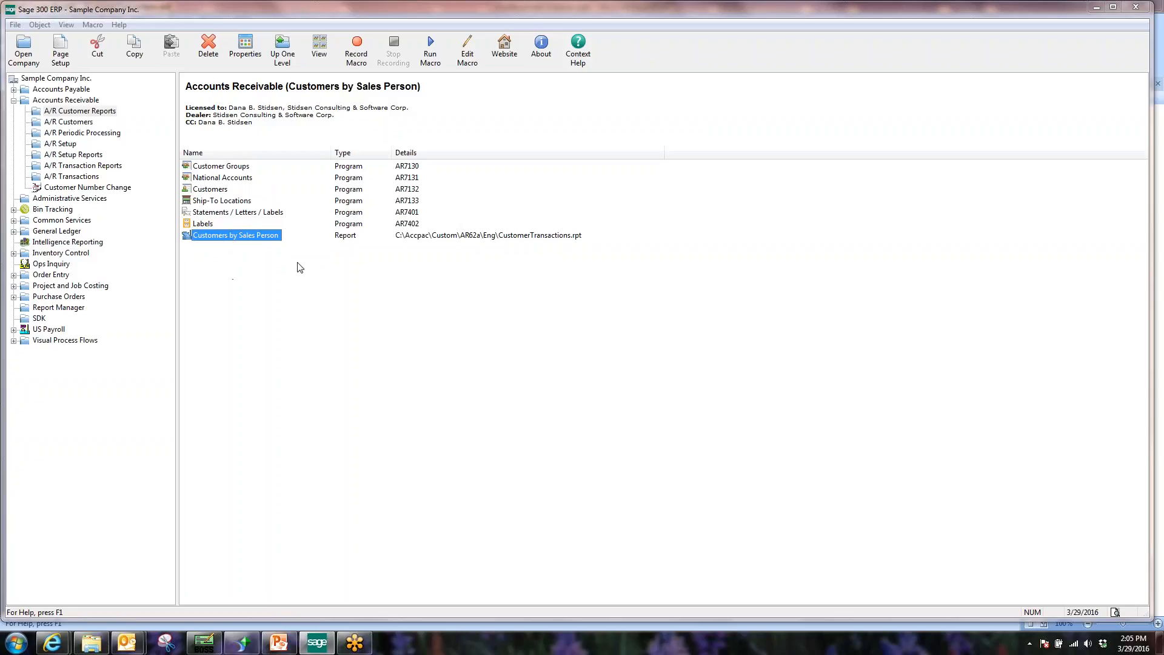
pyautogui.rightClick(246, 282)
pyautogui.moveTo(272, 296)
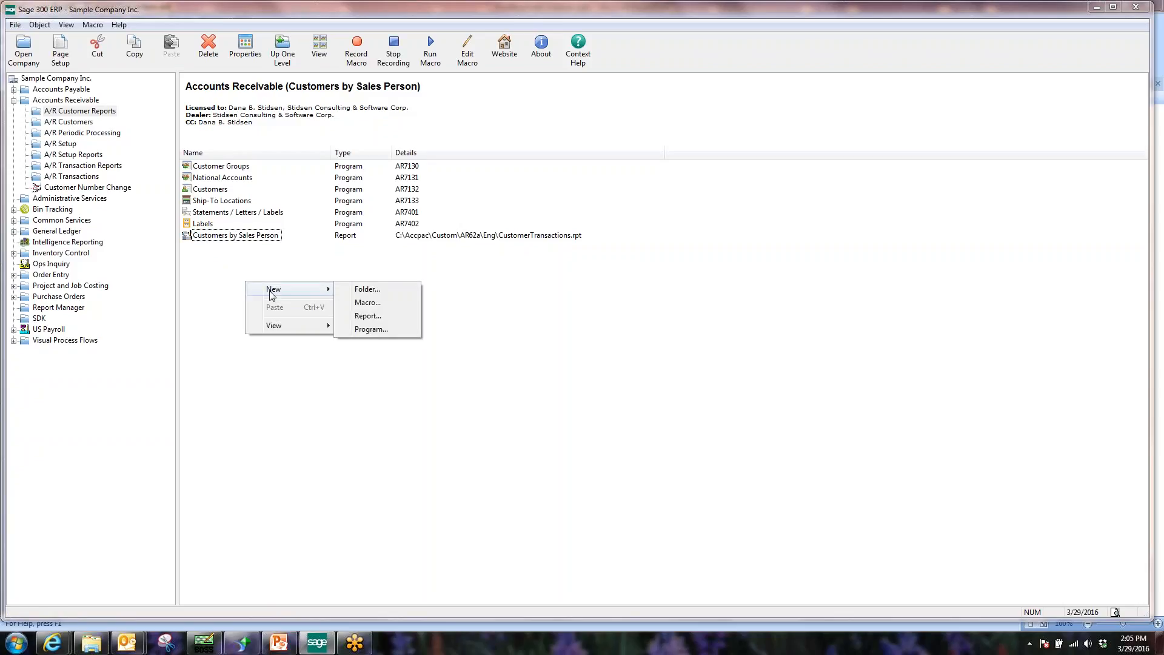
pyautogui.click(388, 317)
pyautogui.write('sddf')
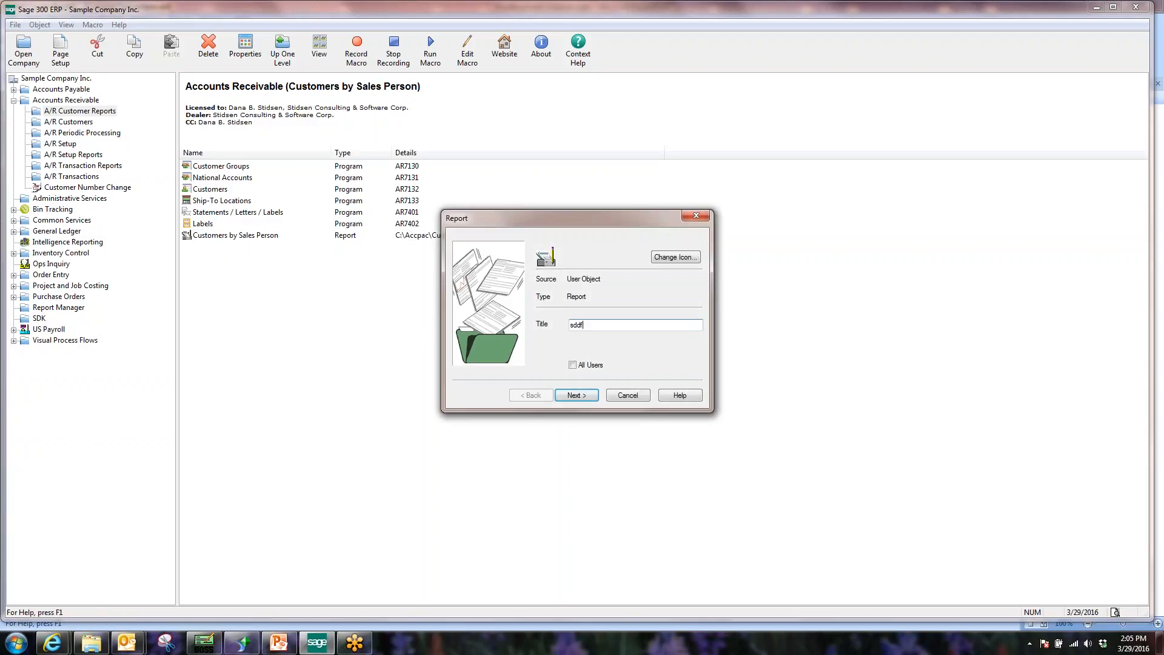
pyautogui.click(576, 395)
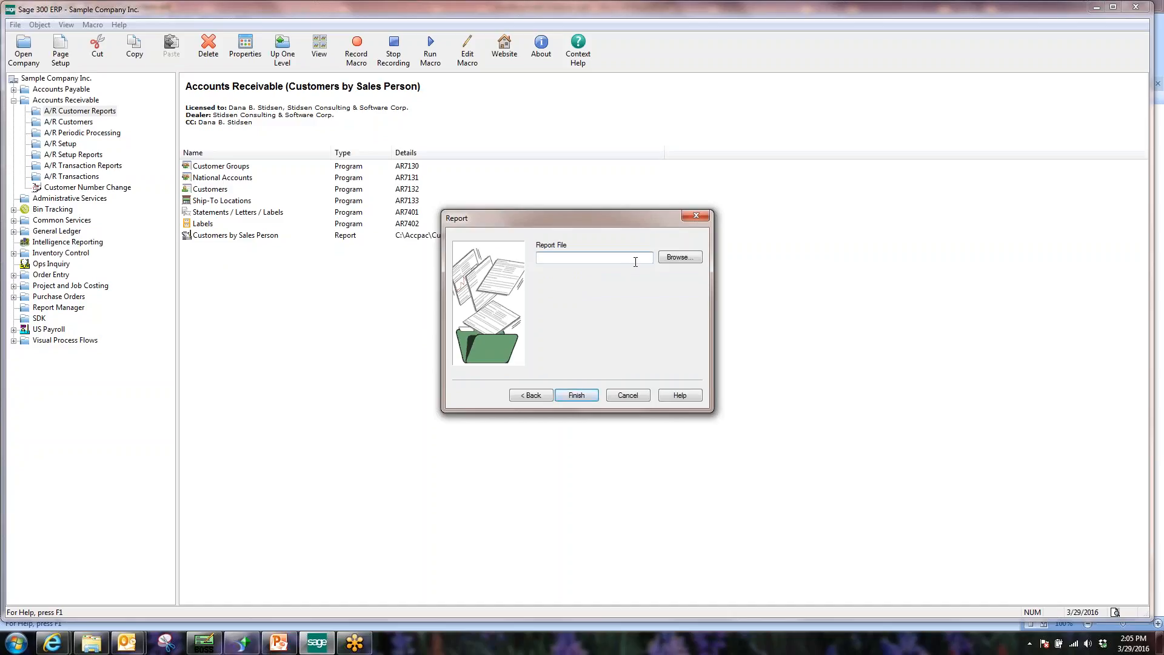
pyautogui.click(627, 396)
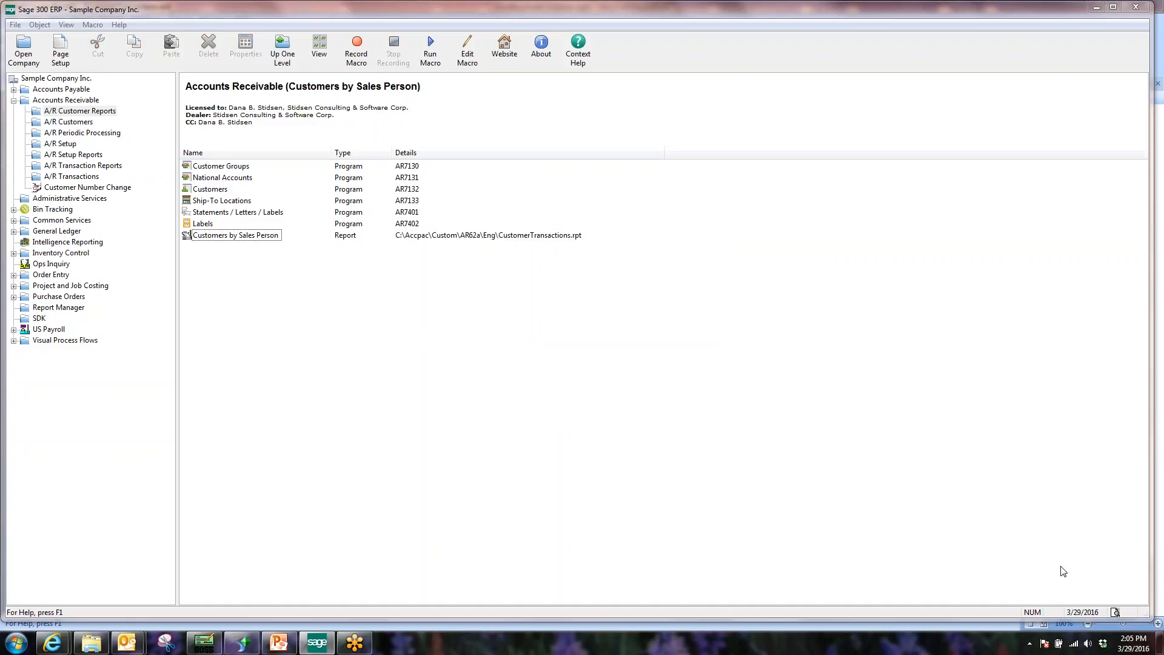
pyautogui.doubleClick(228, 237)
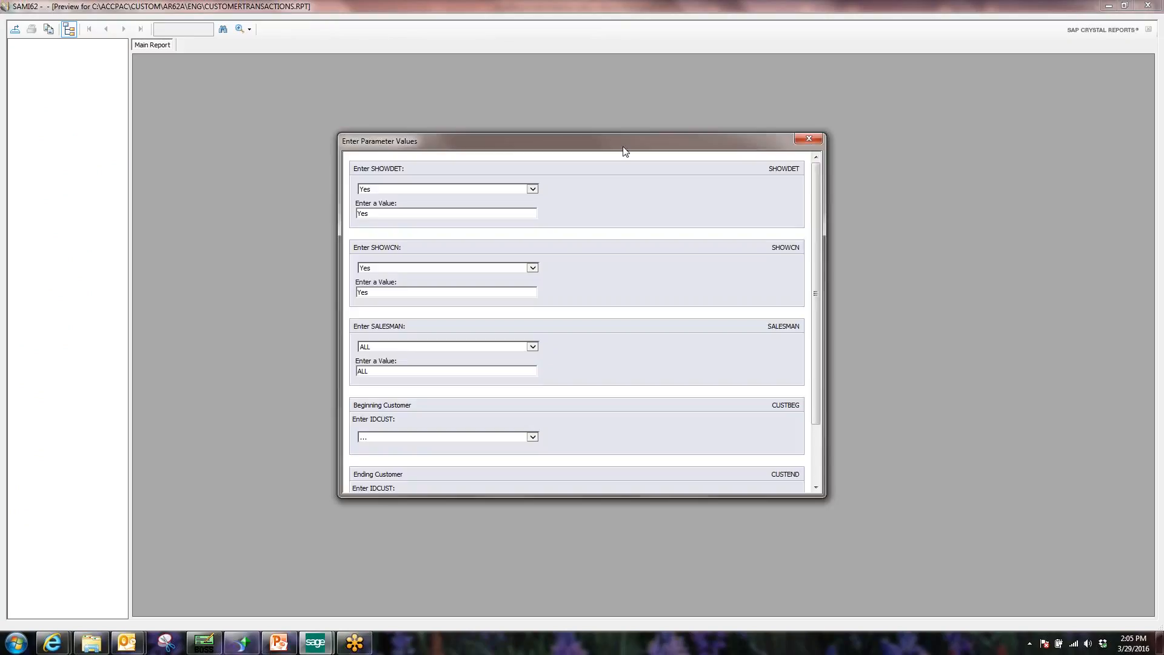
# Enlarge the parameter values window, set SHOWDET to No and keep salesman ALL.
pyautogui.moveTo(625, 133); pyautogui.dragTo(625, 81)
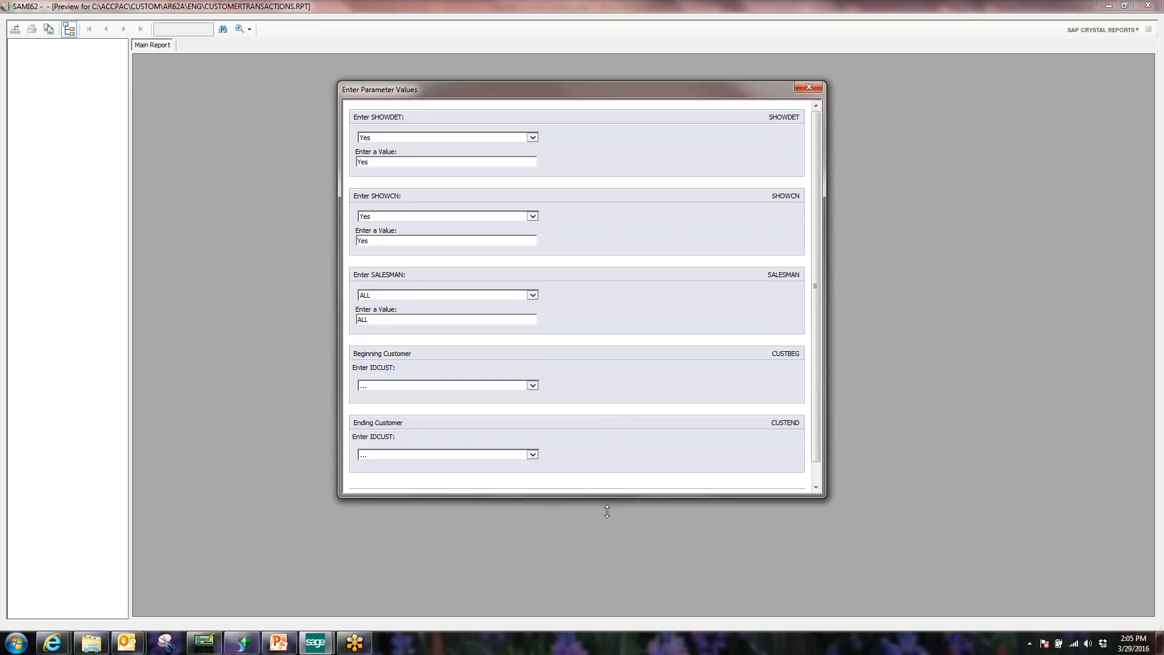
pyautogui.moveTo(609, 498); pyautogui.dragTo(606, 552)
pyautogui.moveTo(834, 415); pyautogui.dragTo(837, 415)
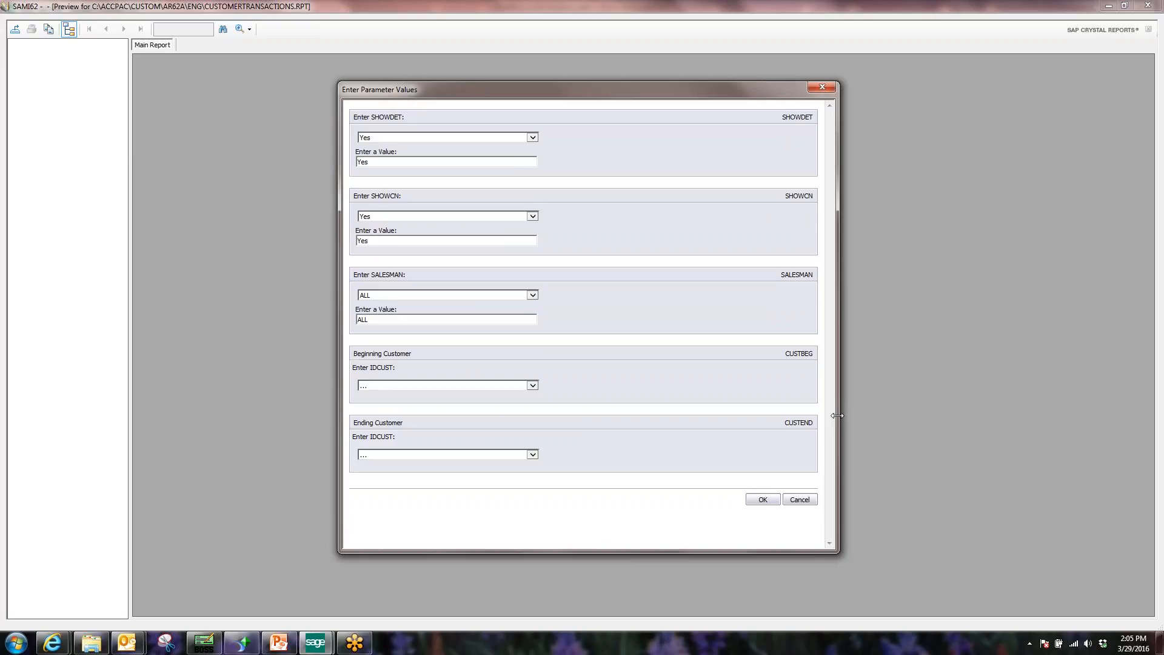
pyautogui.click(531, 138)
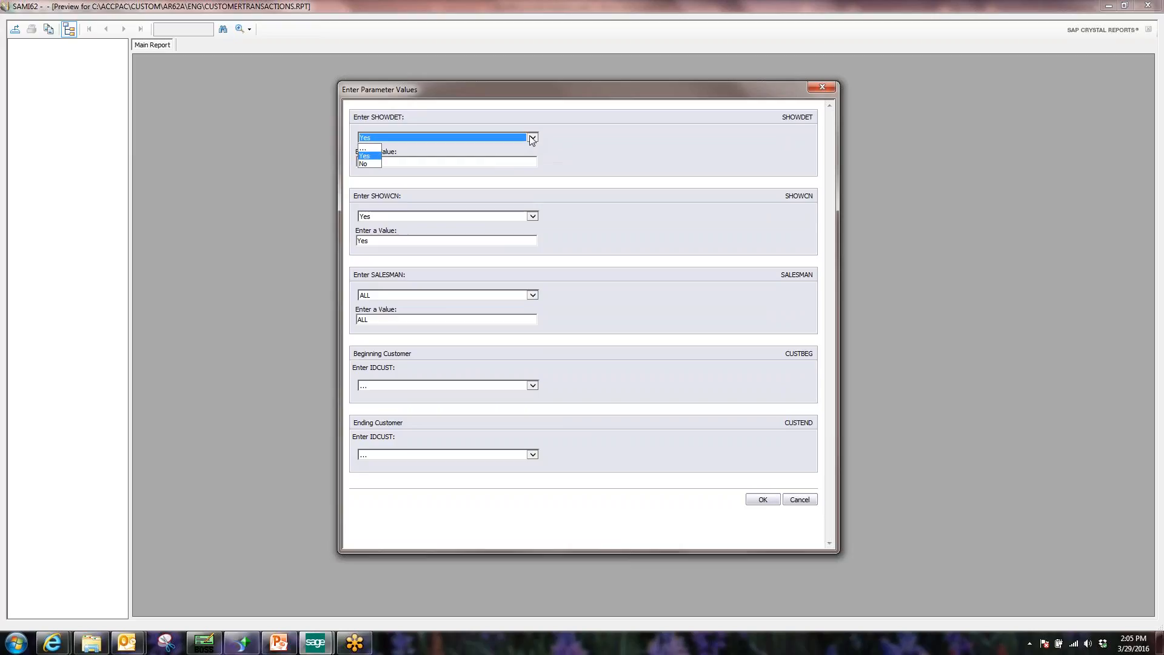
pyautogui.click(369, 164)
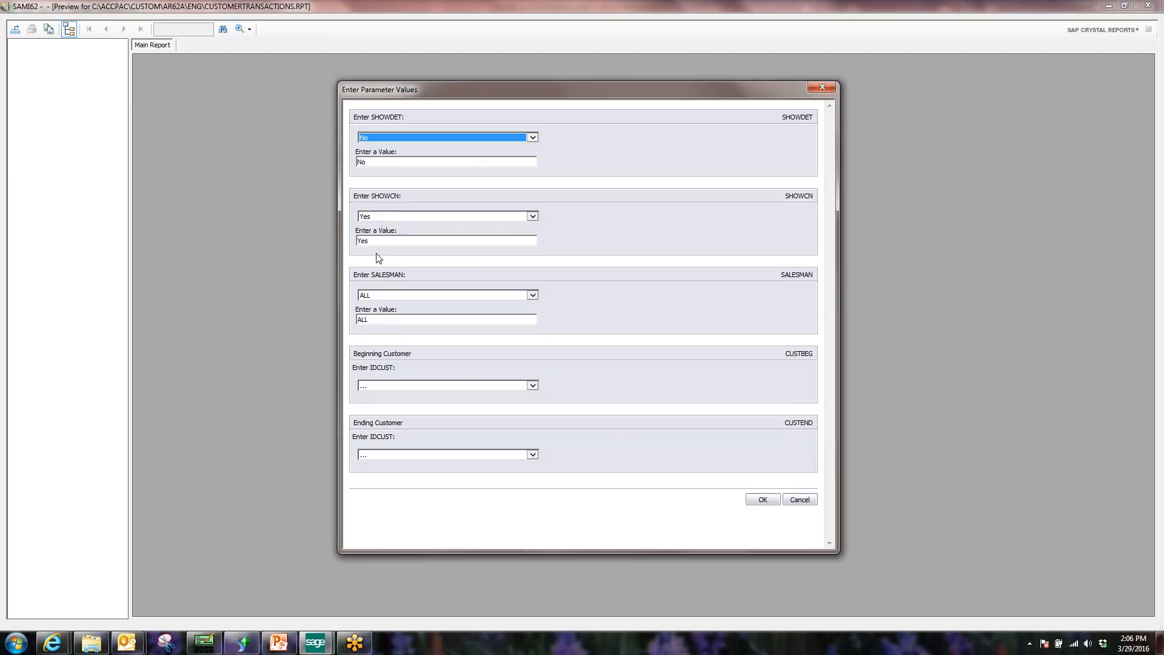
pyautogui.click(533, 296)
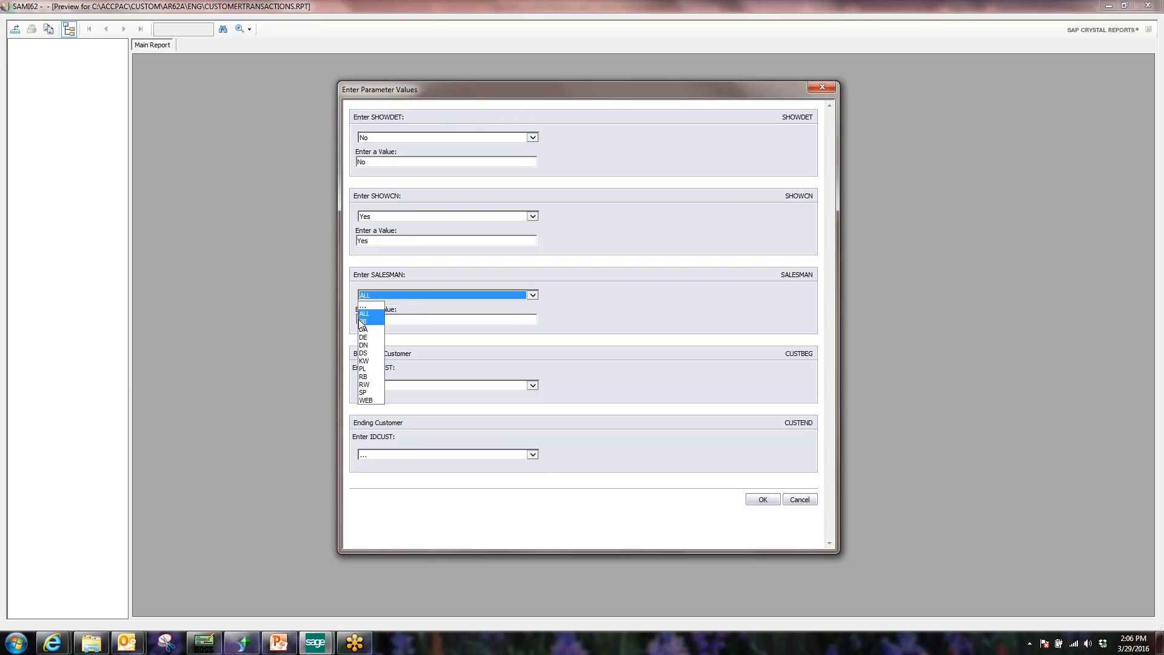
pyautogui.click(376, 314)
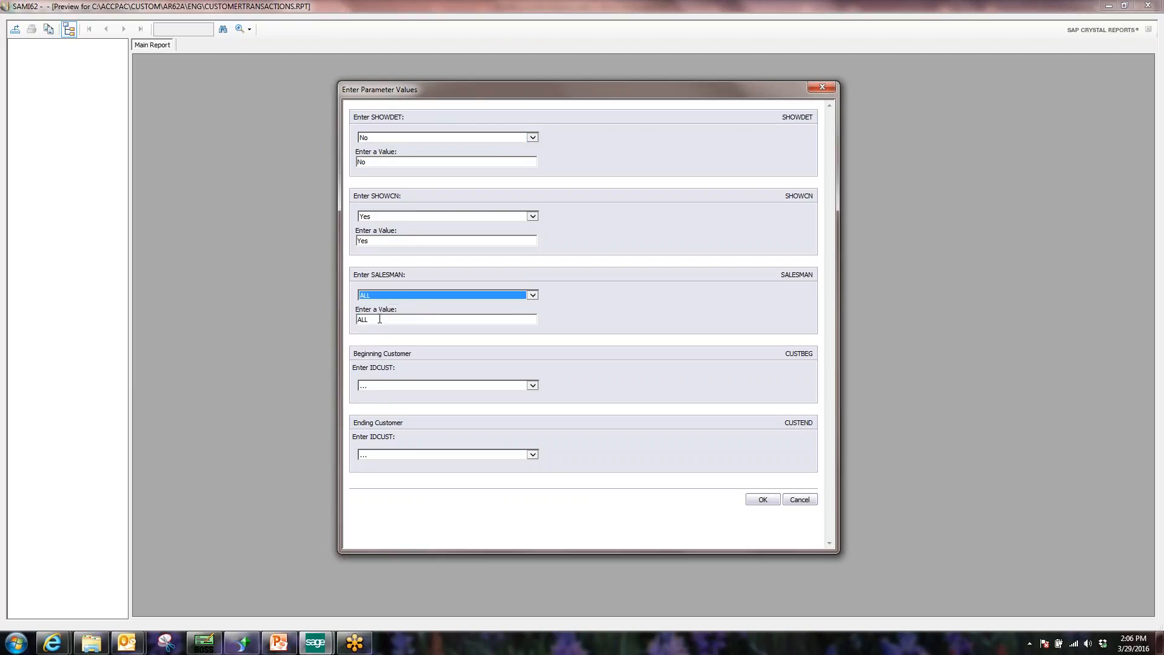
# Set the customer range to 1100 through WEBCUST and run the report.
pyautogui.click(532, 386)
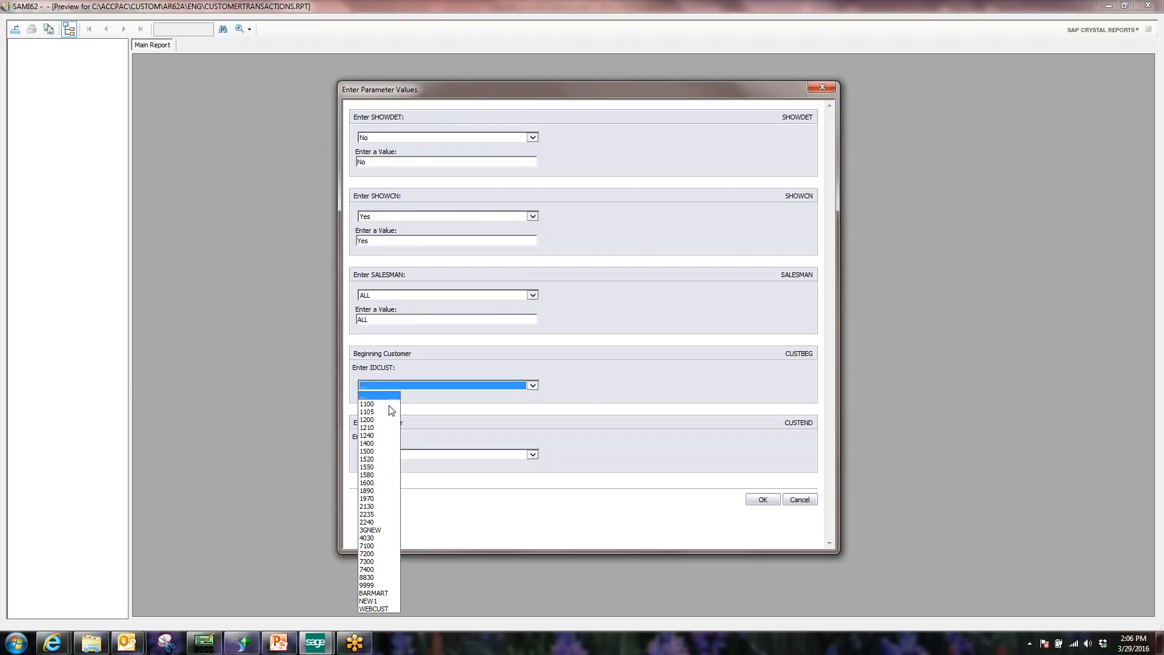
pyautogui.click(393, 404)
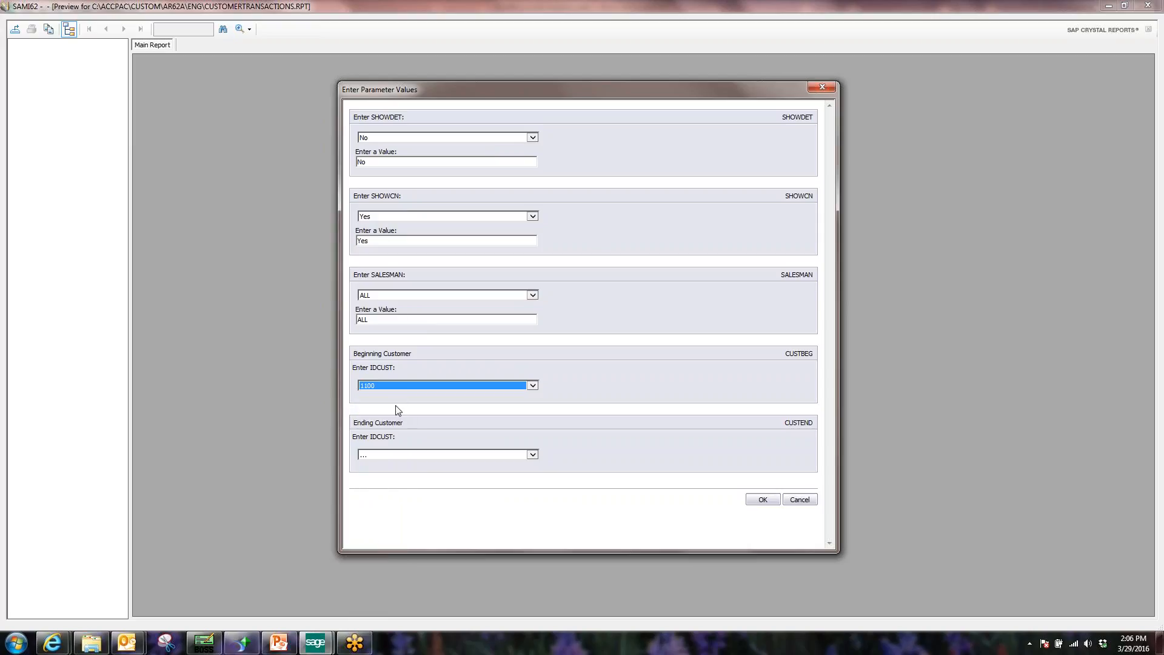
pyautogui.click(533, 455)
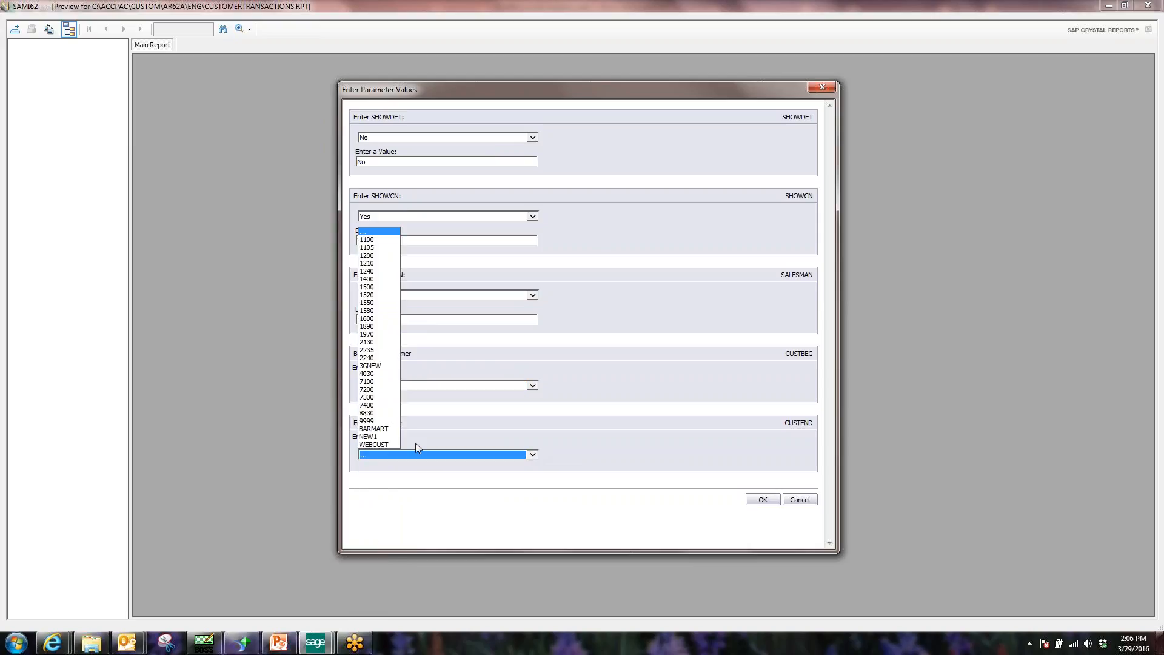
pyautogui.click(382, 445)
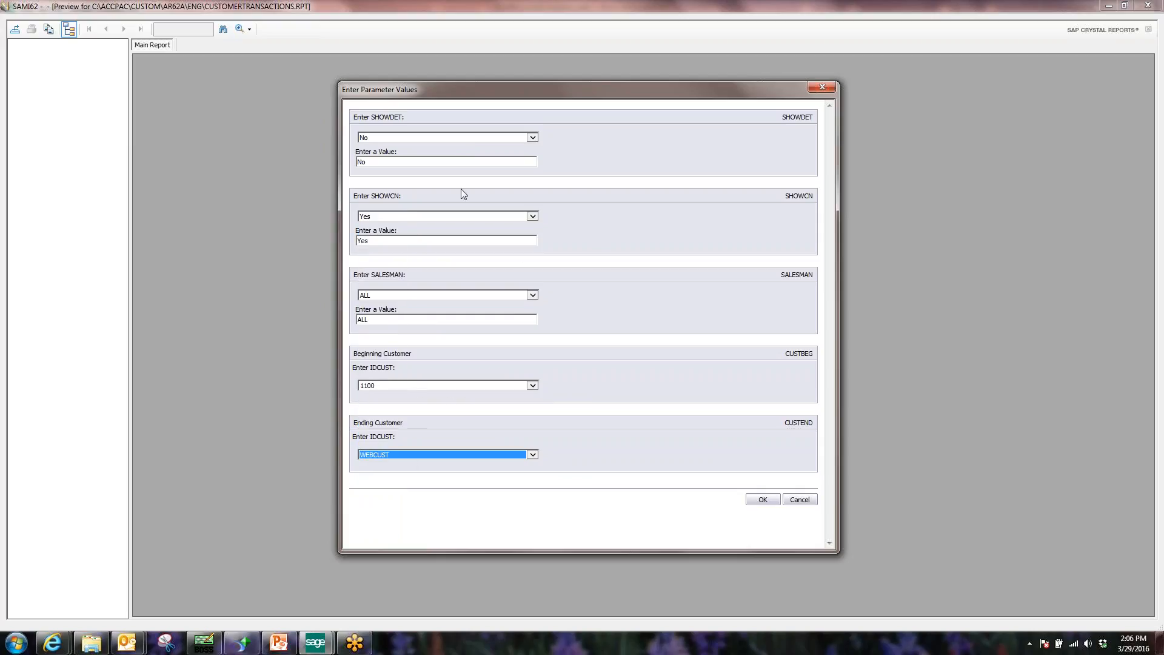
pyautogui.click(767, 502)
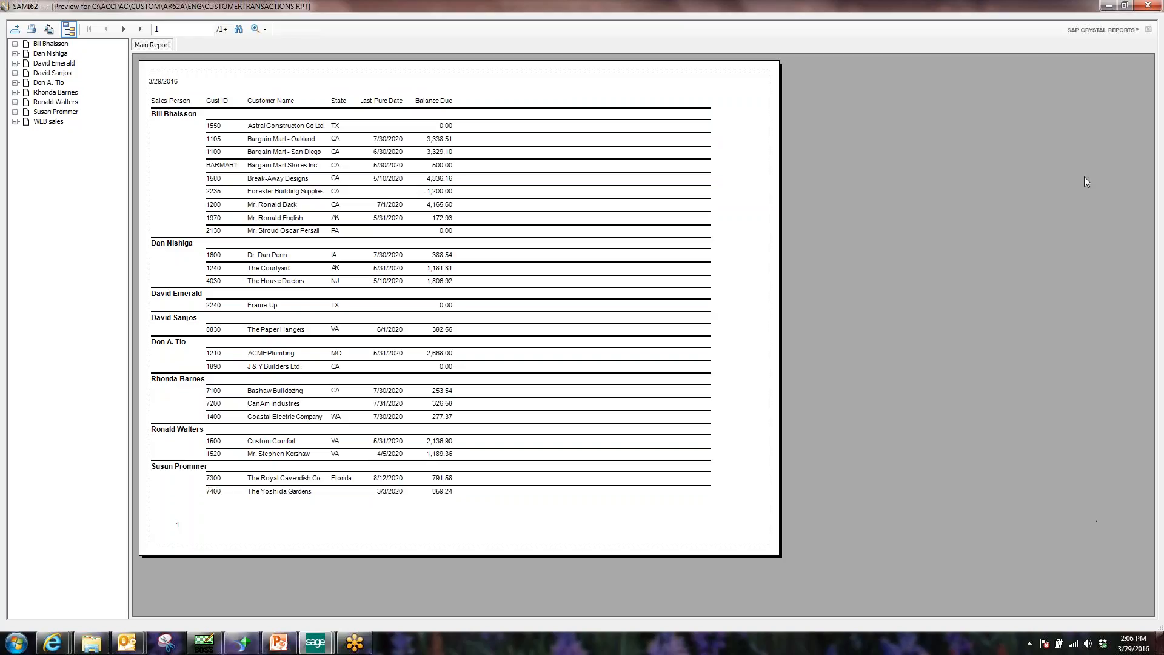
# Close the Customer Transactions report preview after reviewing it.
pyautogui.click(1123, 5)
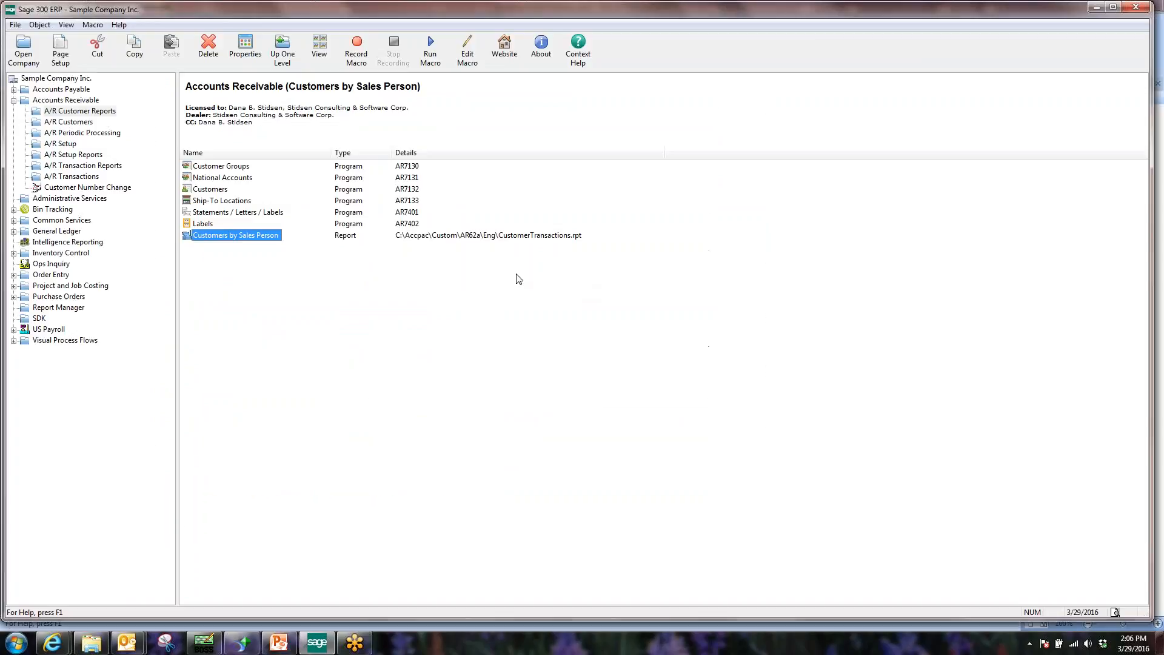
# Rerun Customers by Sales Person with salesman ALL and blank start customer, then cancel and close.
pyautogui.doubleClick(257, 240)
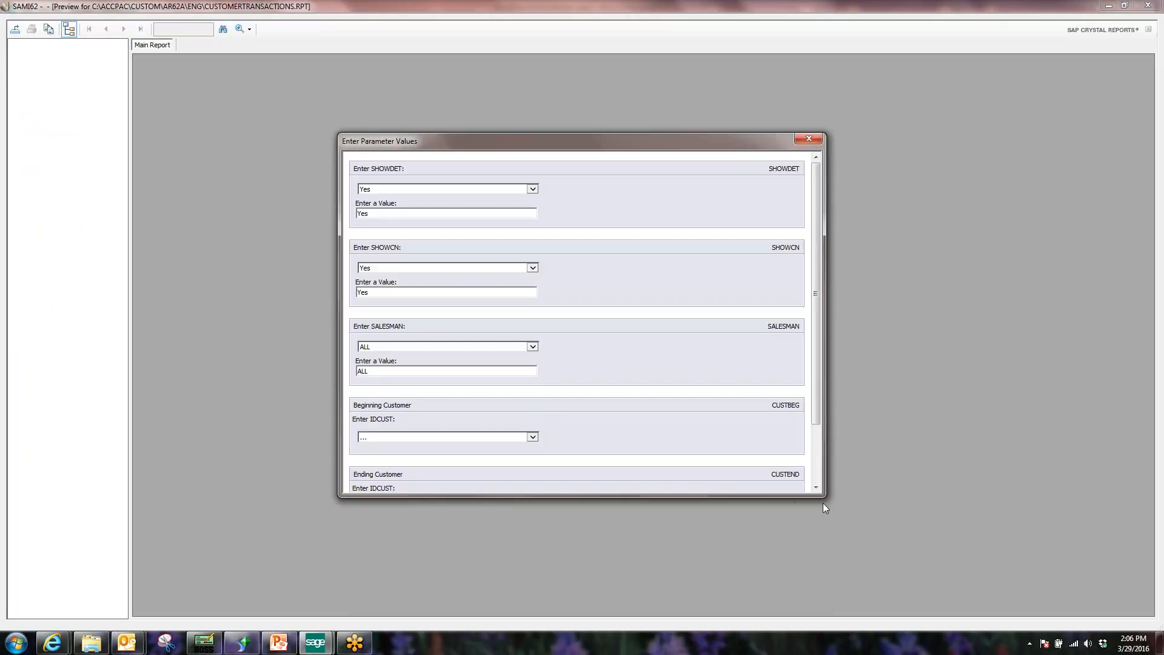
pyautogui.moveTo(823, 504); pyautogui.dragTo(869, 600)
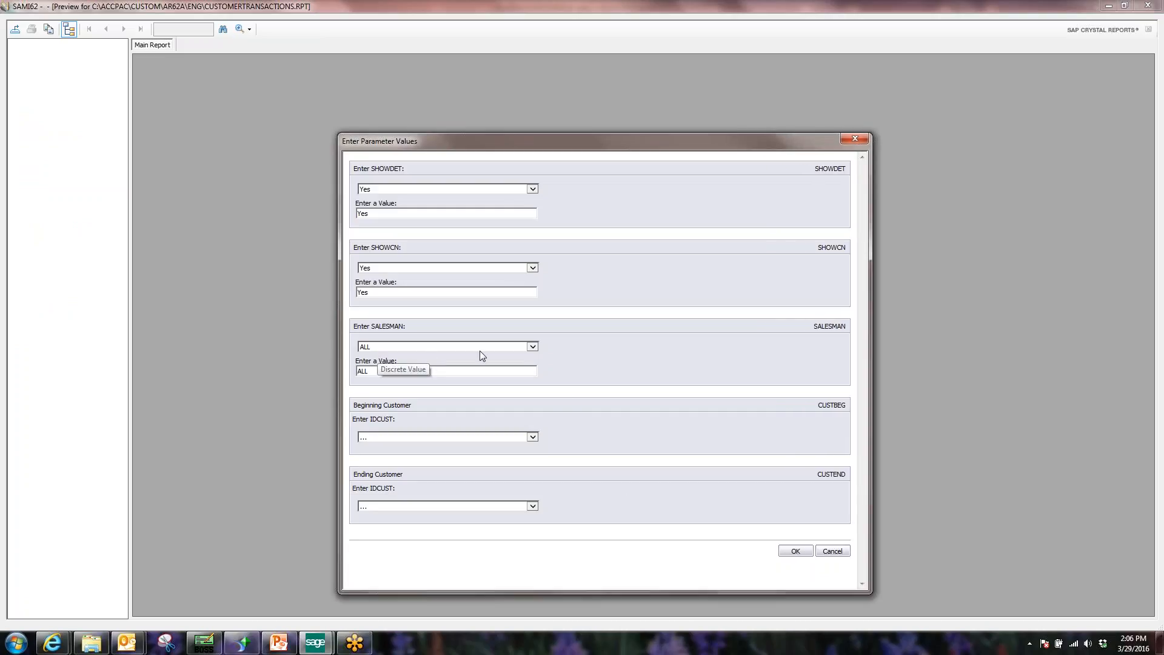
pyautogui.click(532, 347)
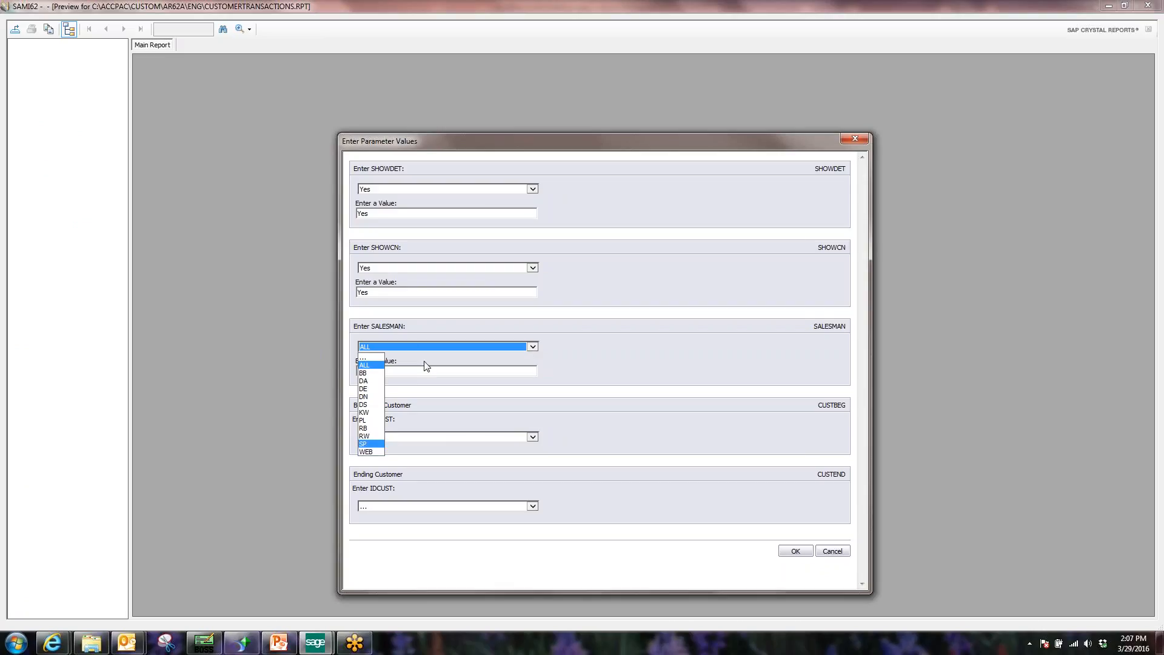
pyautogui.click(395, 350)
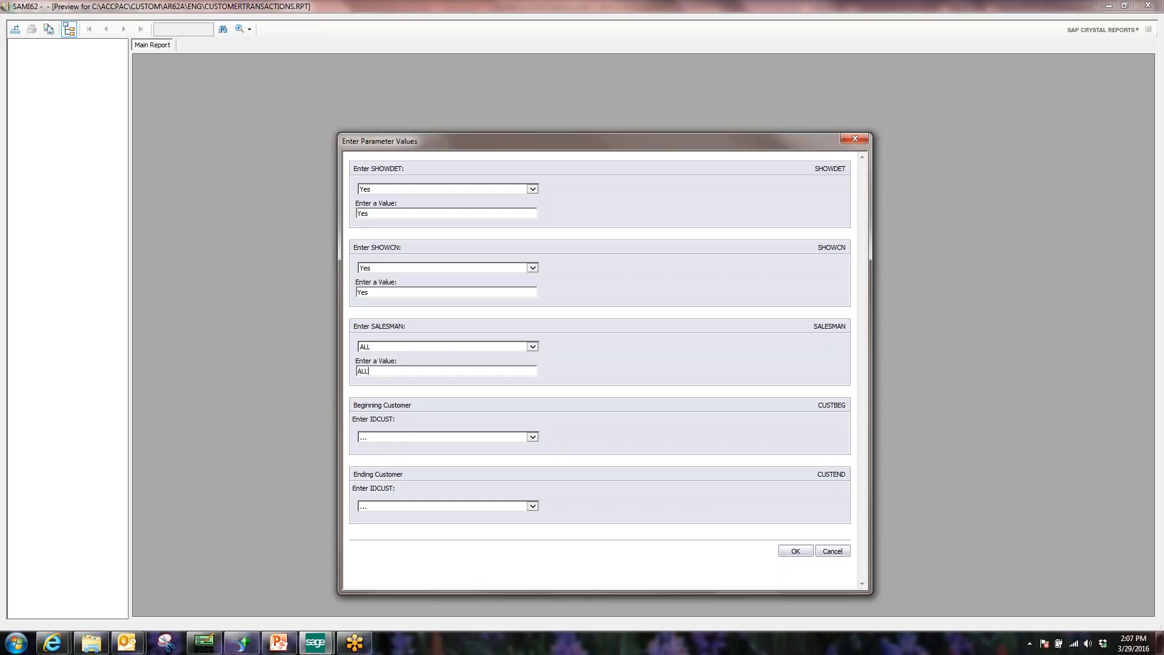
pyautogui.click(372, 436)
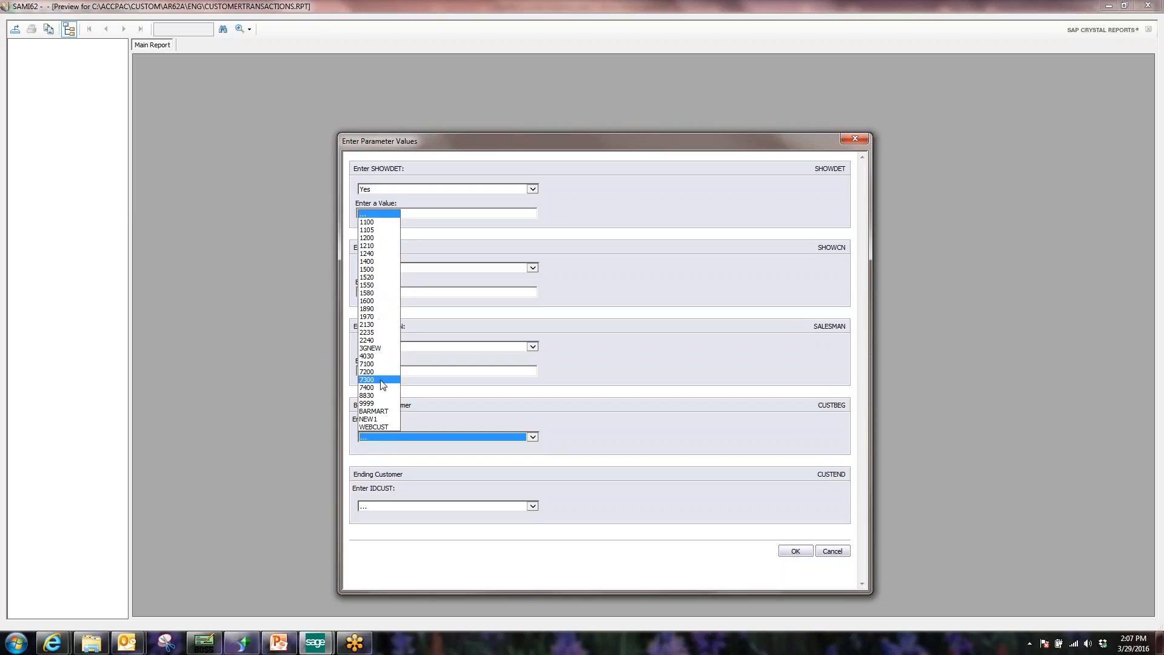
pyautogui.click(376, 215)
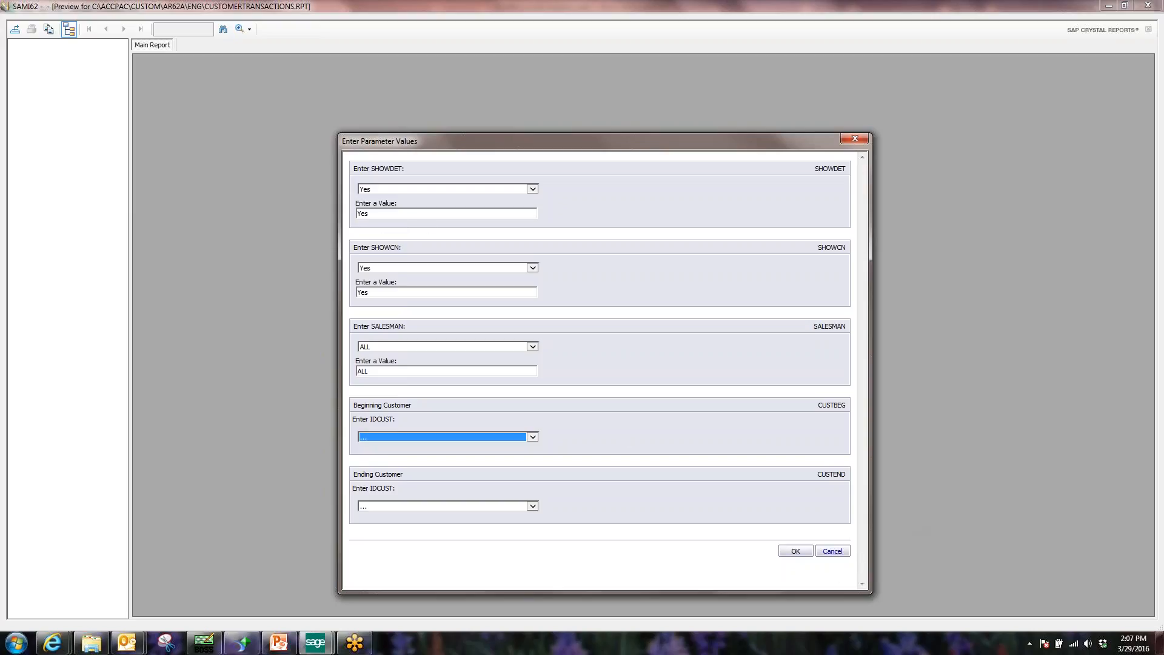
pyautogui.click(838, 555)
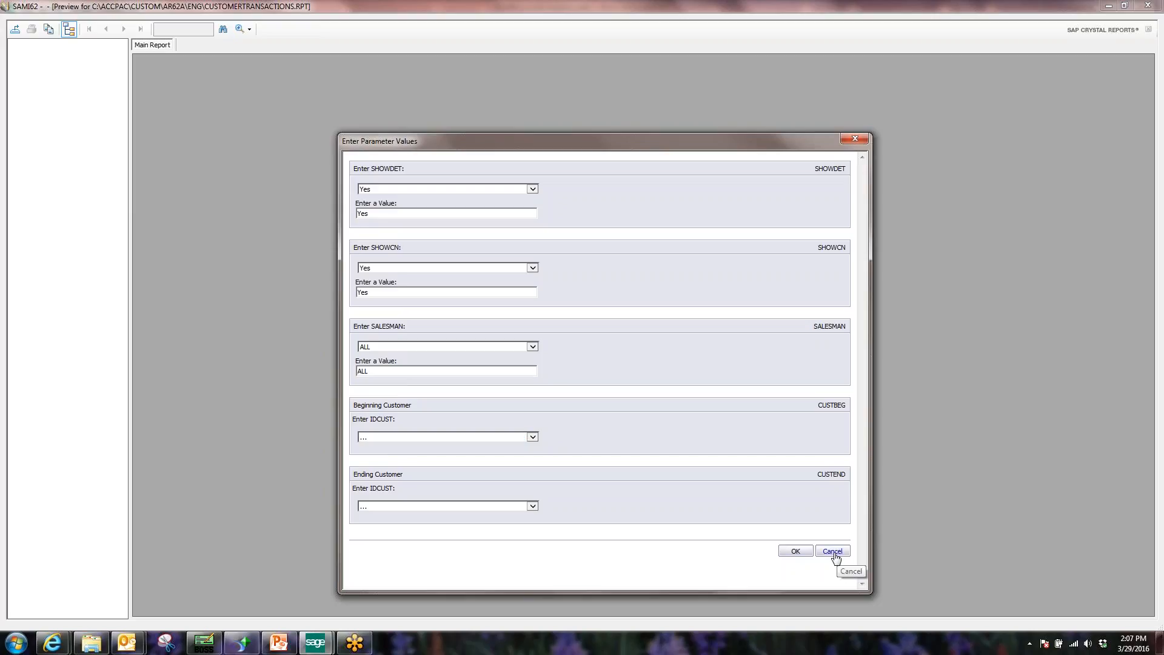
pyautogui.click(1147, 5)
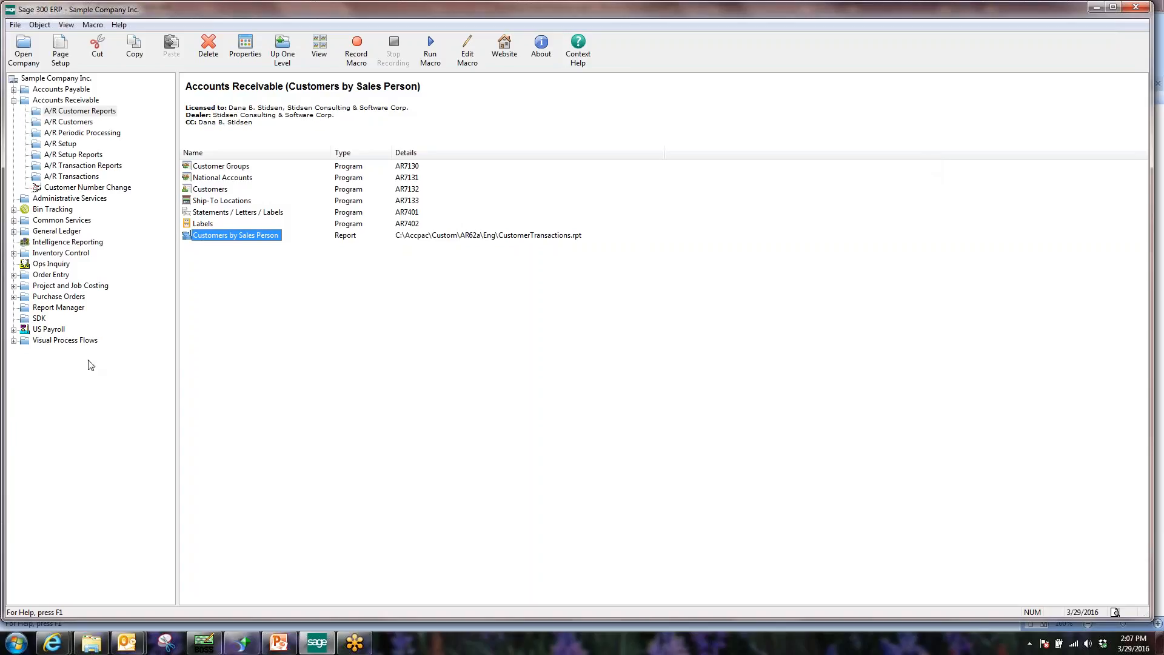
# Launch Technisoft Report Manager from the Report Manager folder and sign in to the company.
pyautogui.click(59, 308)
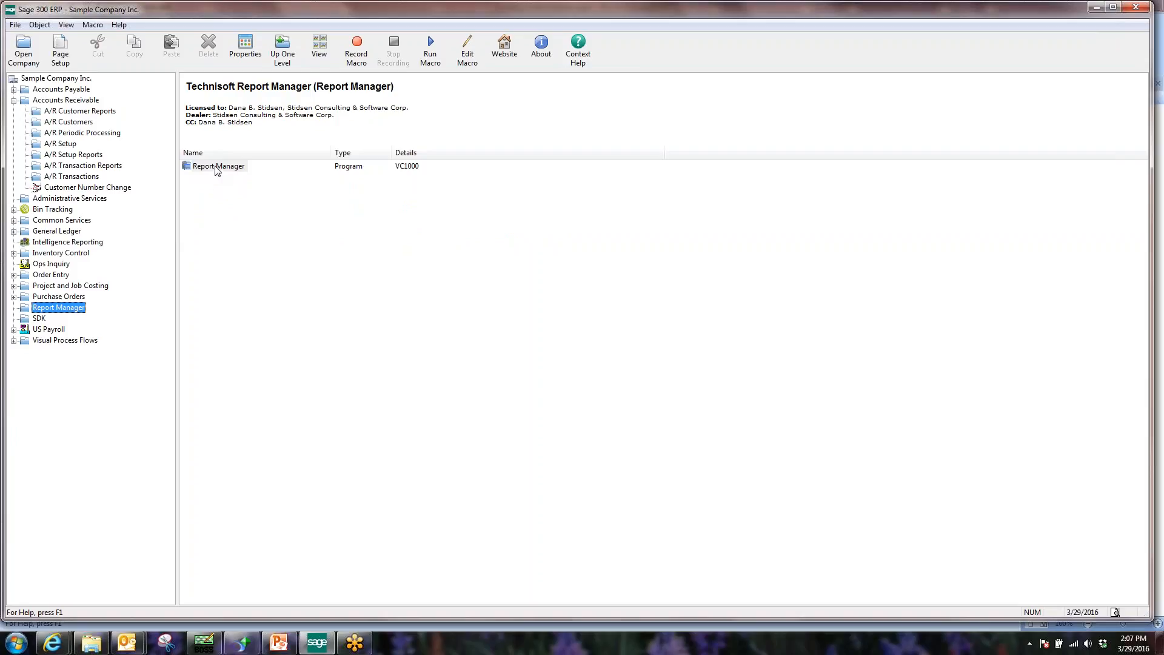
pyautogui.click(36, 61)
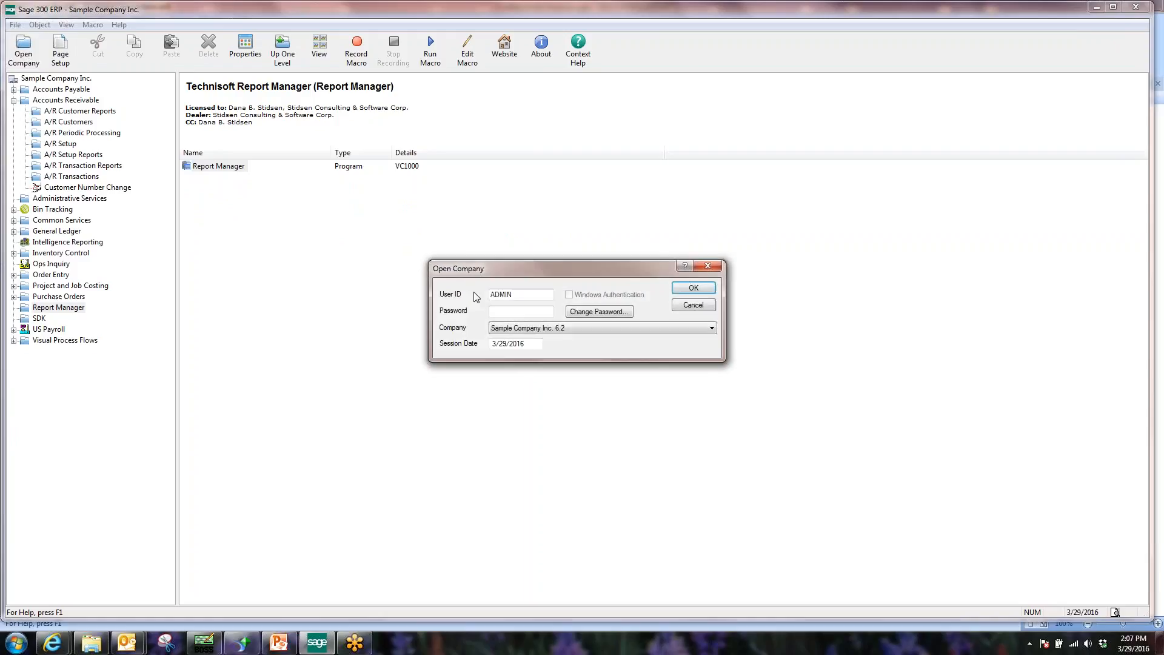
pyautogui.click(693, 305)
pyautogui.click(237, 165)
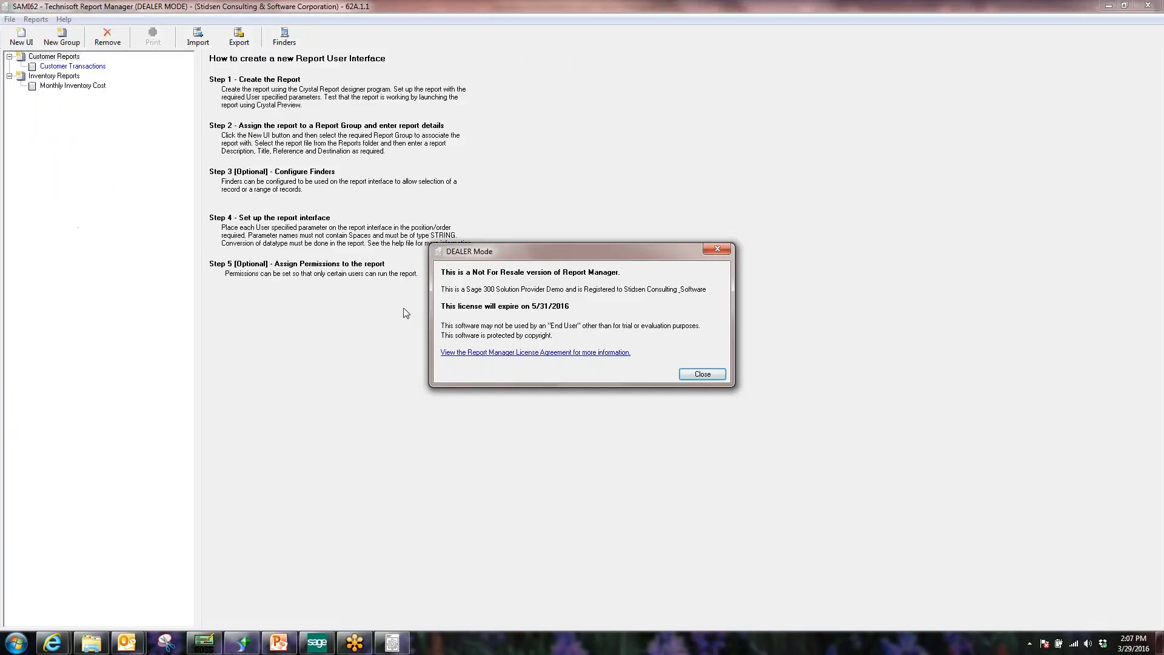
# Dismiss the dealer-mode notice and review the Customer Transactions, Monthly Inventory Cost and User Access setups.
pyautogui.click(693, 373)
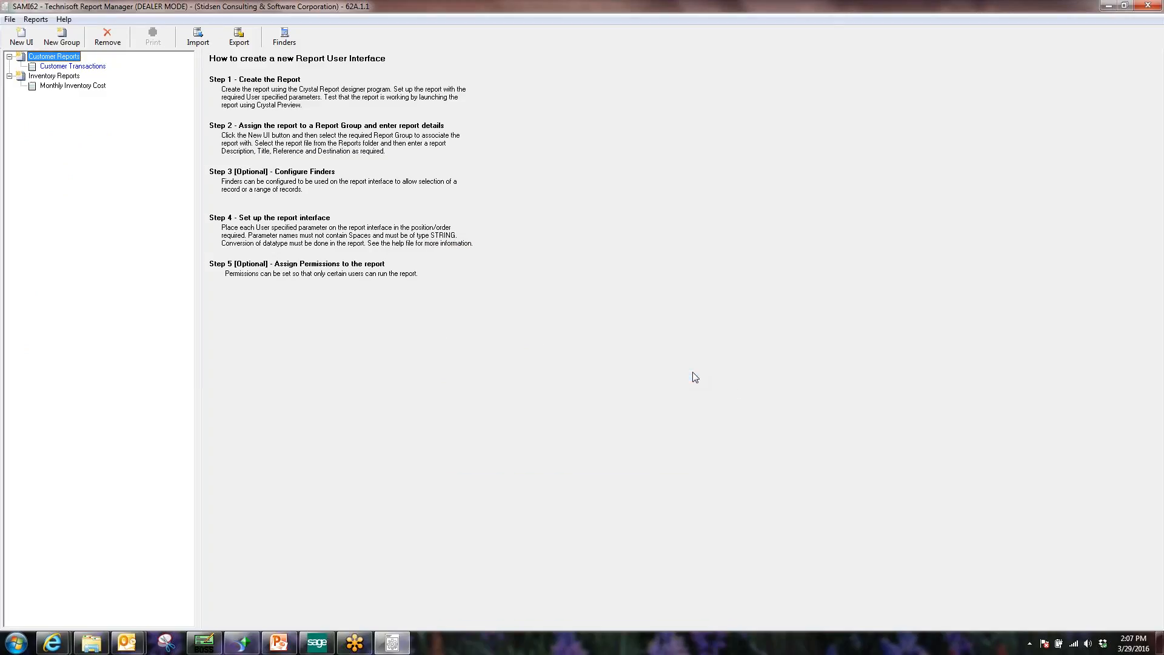
pyautogui.click(69, 68)
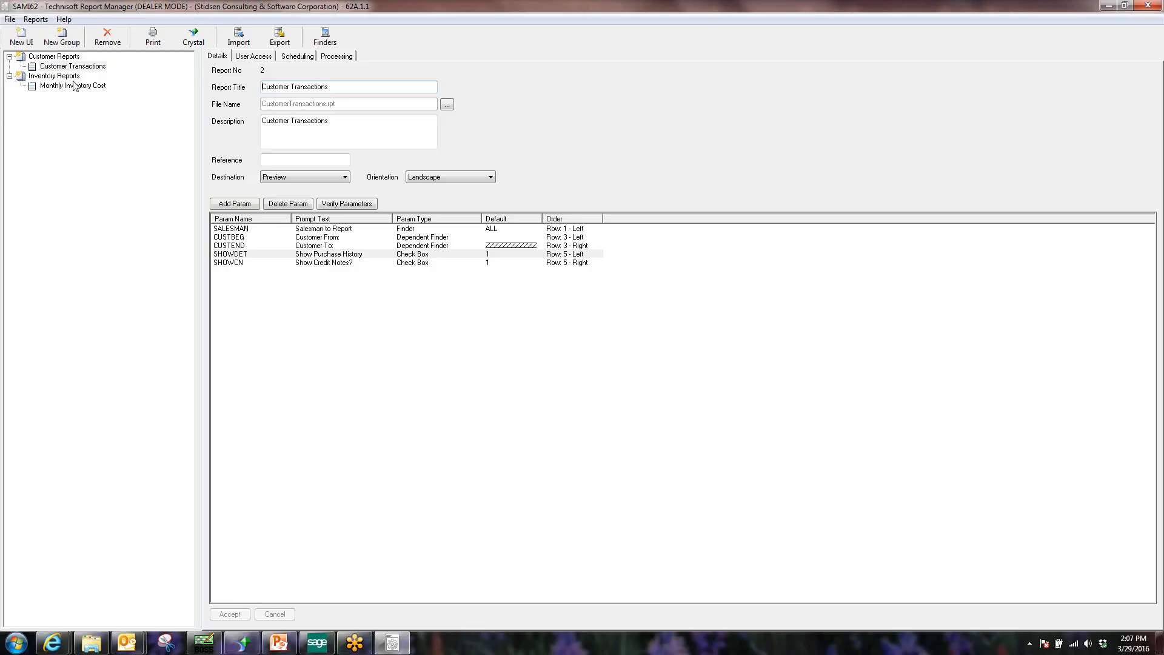
pyautogui.click(74, 87)
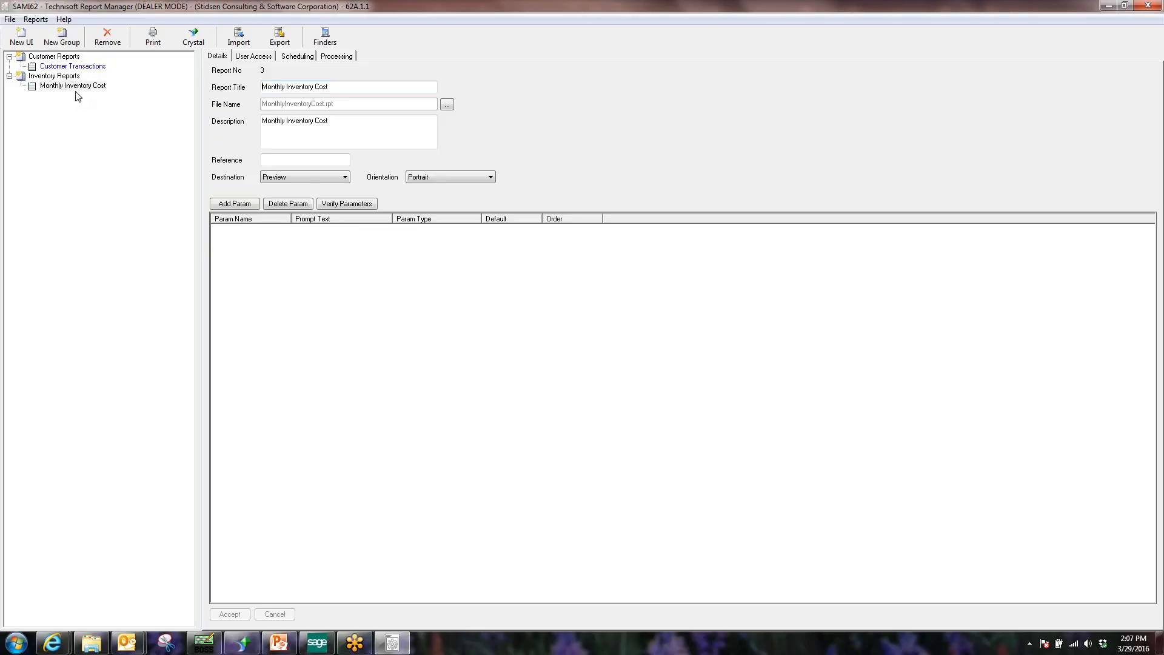
pyautogui.click(43, 59)
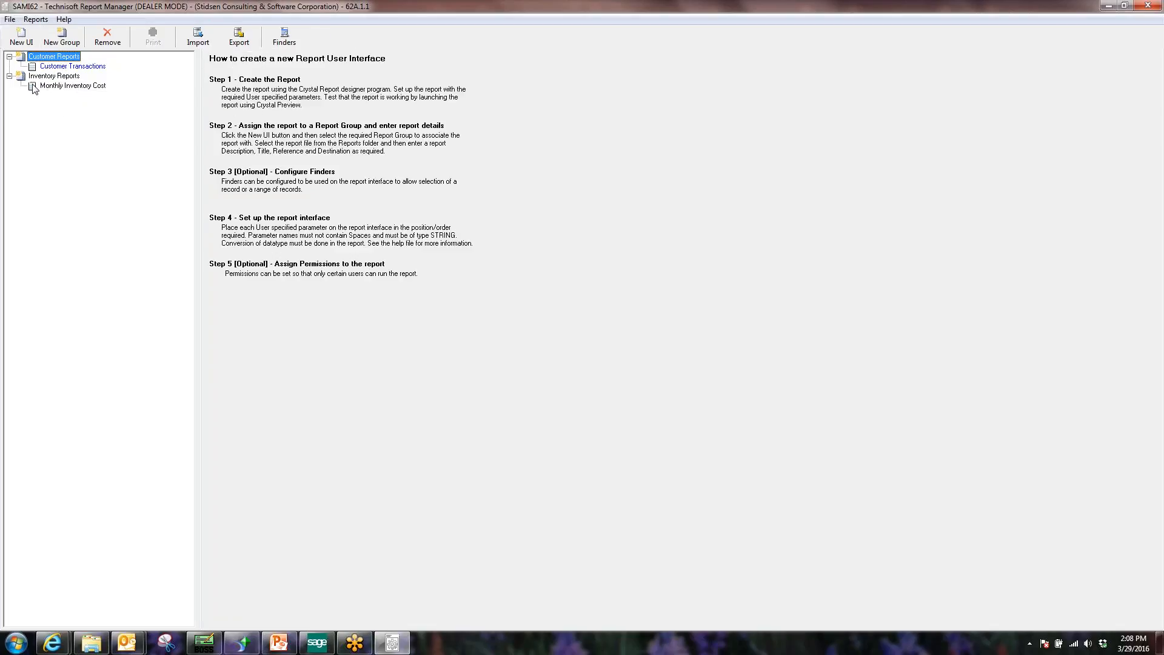
pyautogui.click(56, 66)
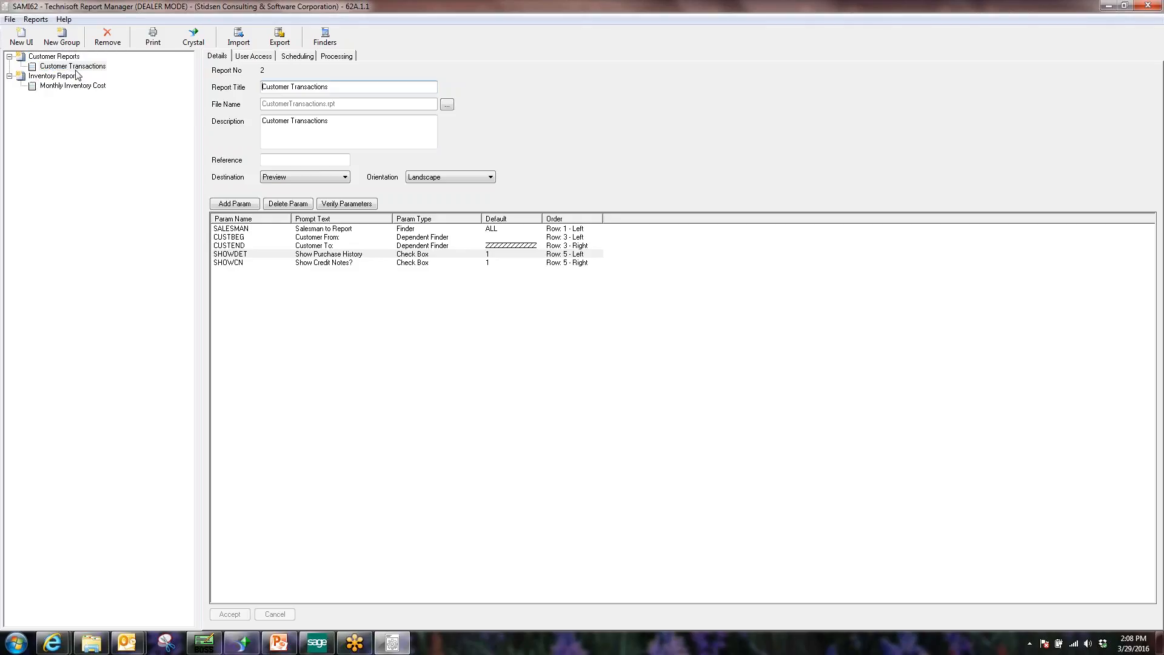
pyautogui.click(255, 61)
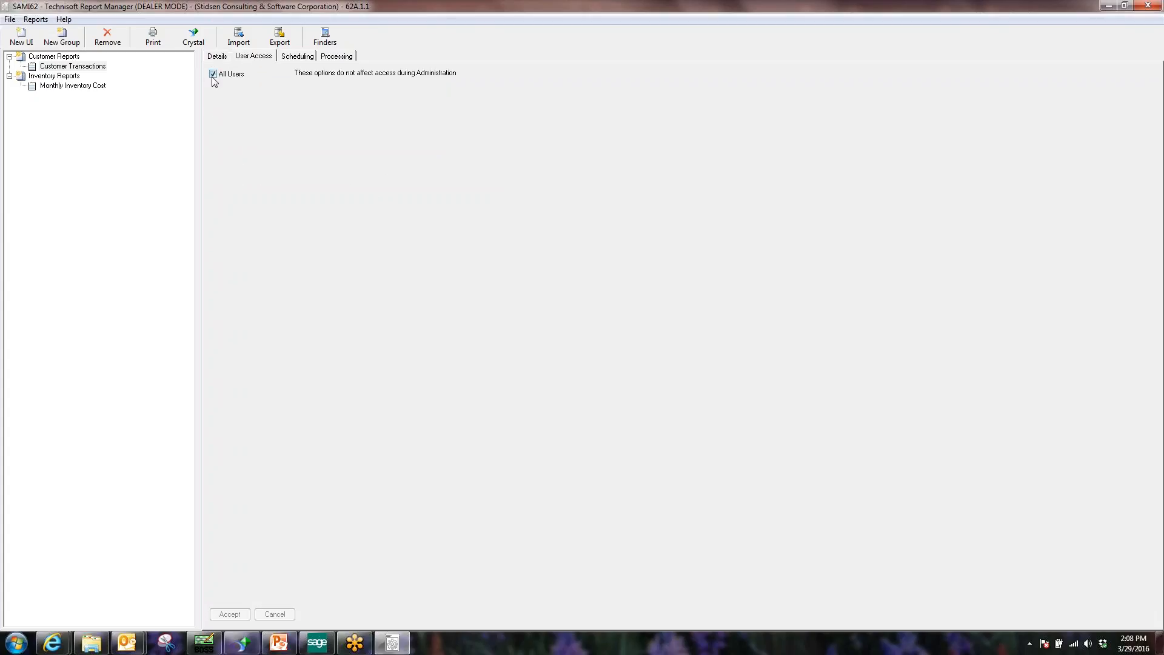
pyautogui.click(75, 87)
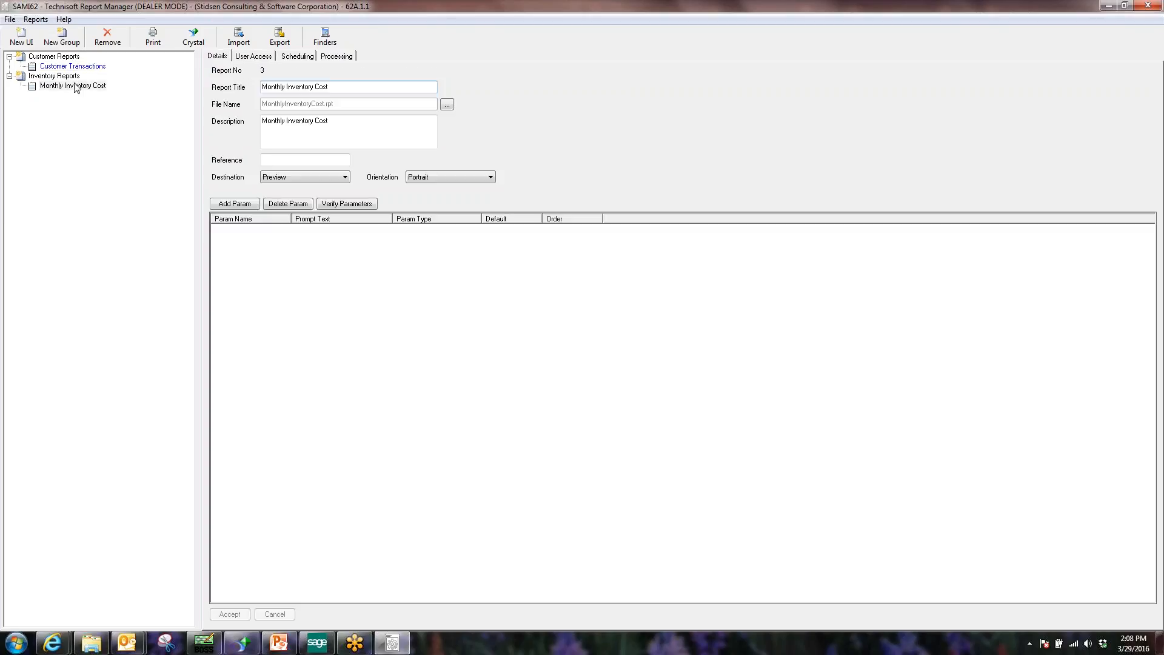
pyautogui.click(71, 66)
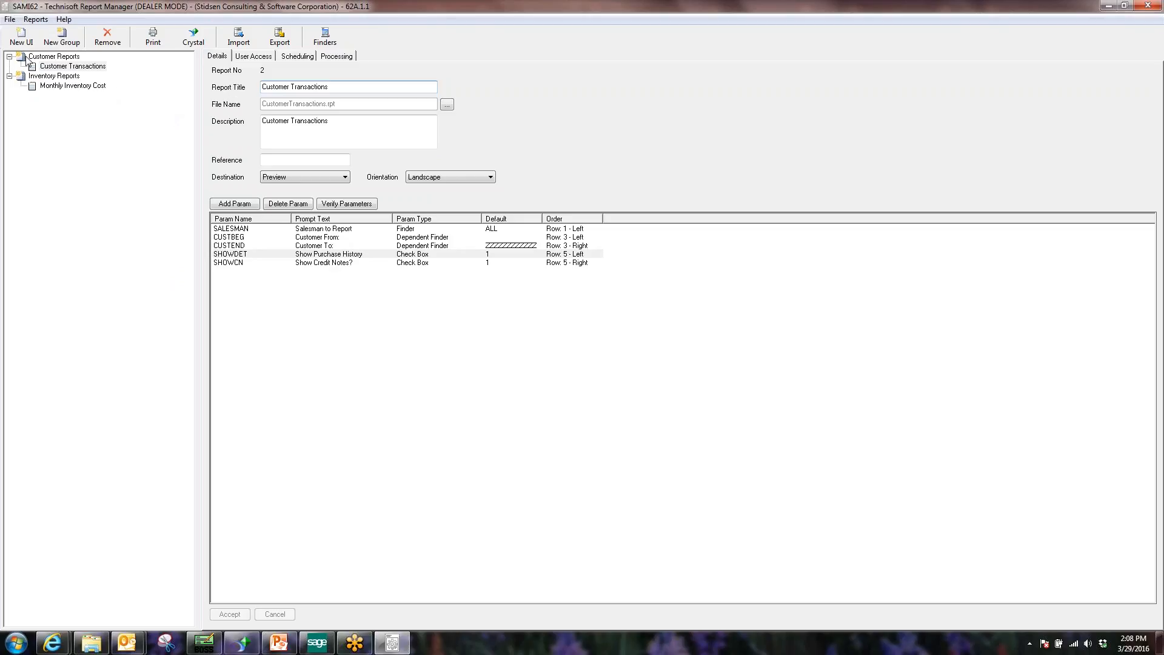
# Switch Report Manager to user mode via the File menu and browse the report list.
pyautogui.click(9, 19)
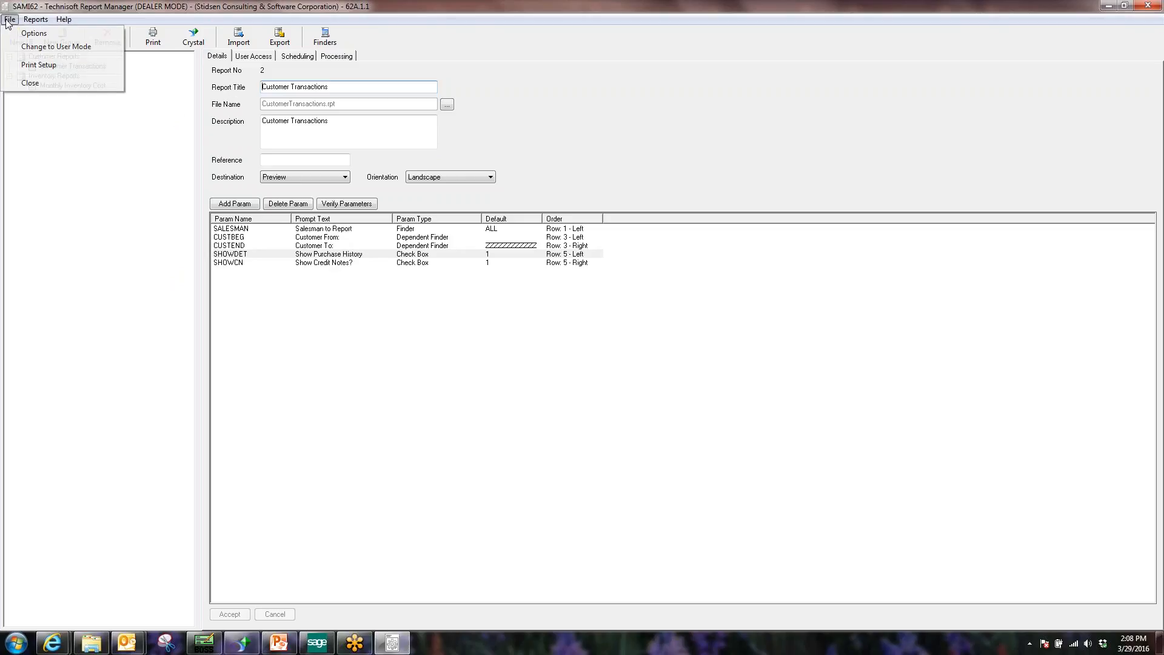
pyautogui.click(28, 47)
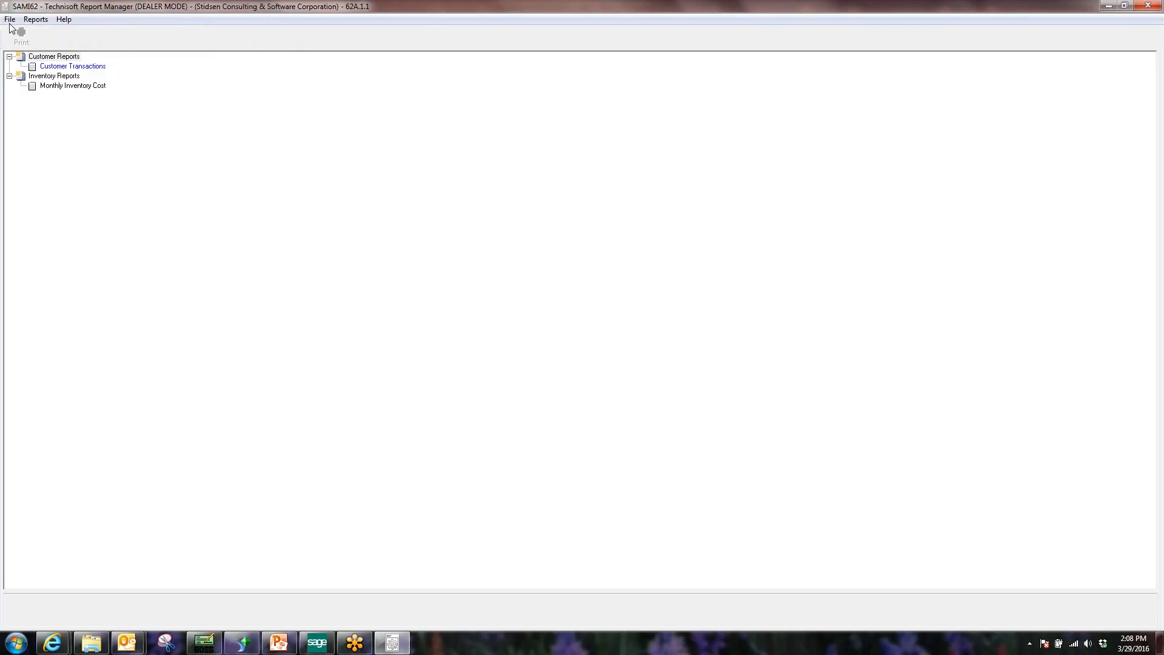
pyautogui.click(76, 66)
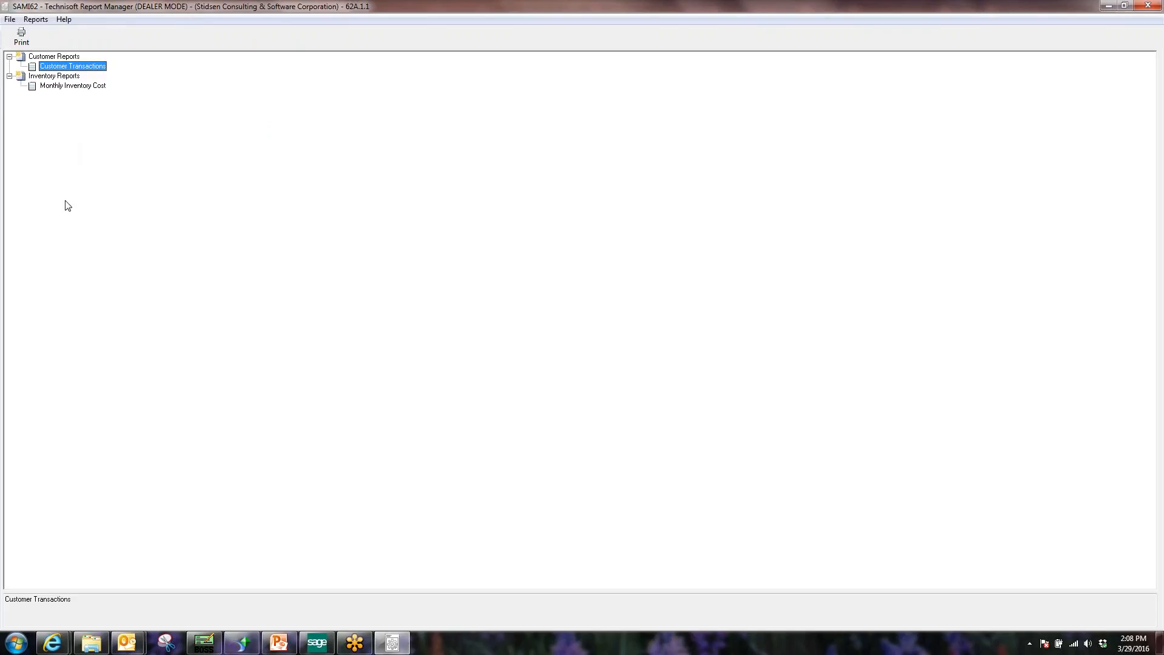
pyautogui.click(72, 87)
pyautogui.click(79, 68)
pyautogui.click(71, 77)
# Bring up the Customer Transactions run prompt, move it into view, and focus Customer From.
pyautogui.click(69, 86)
pyautogui.click(73, 67)
pyautogui.click(21, 38)
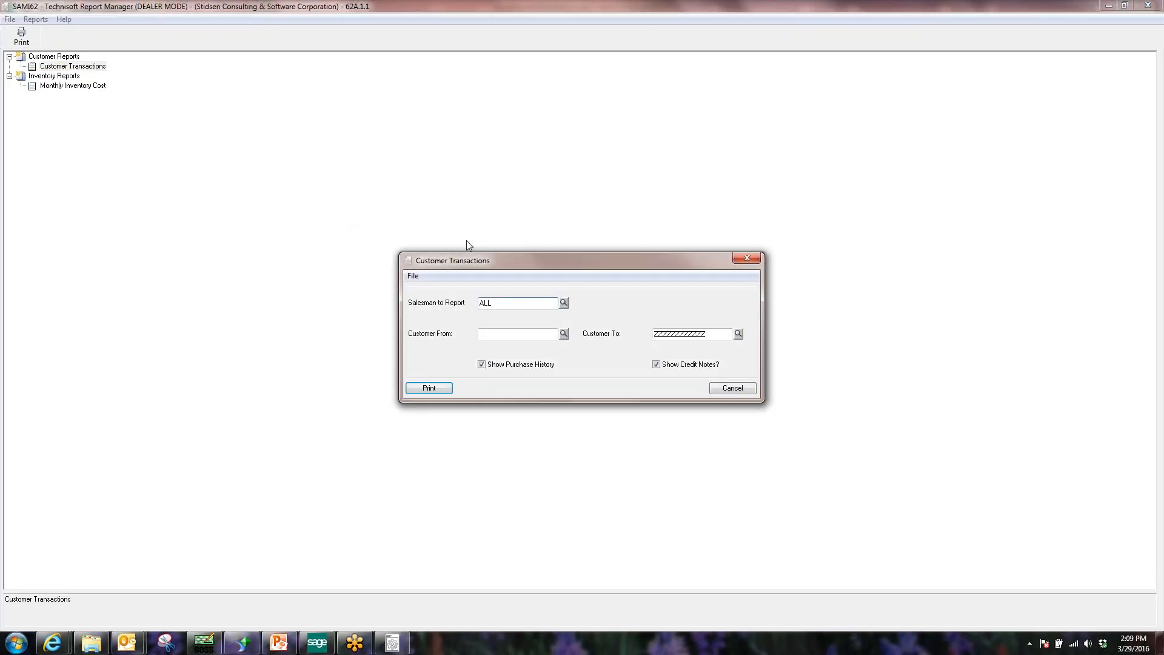
pyautogui.moveTo(574, 265); pyautogui.dragTo(603, 200)
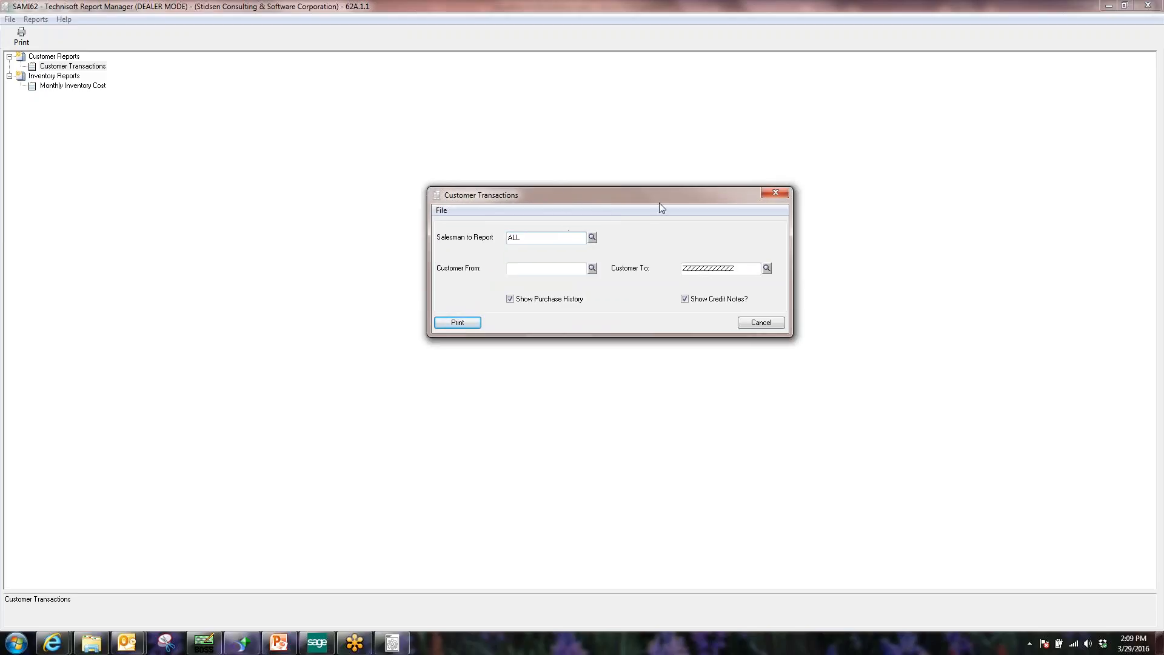
pyautogui.moveTo(651, 196); pyautogui.dragTo(629, 201)
pyautogui.click(550, 275)
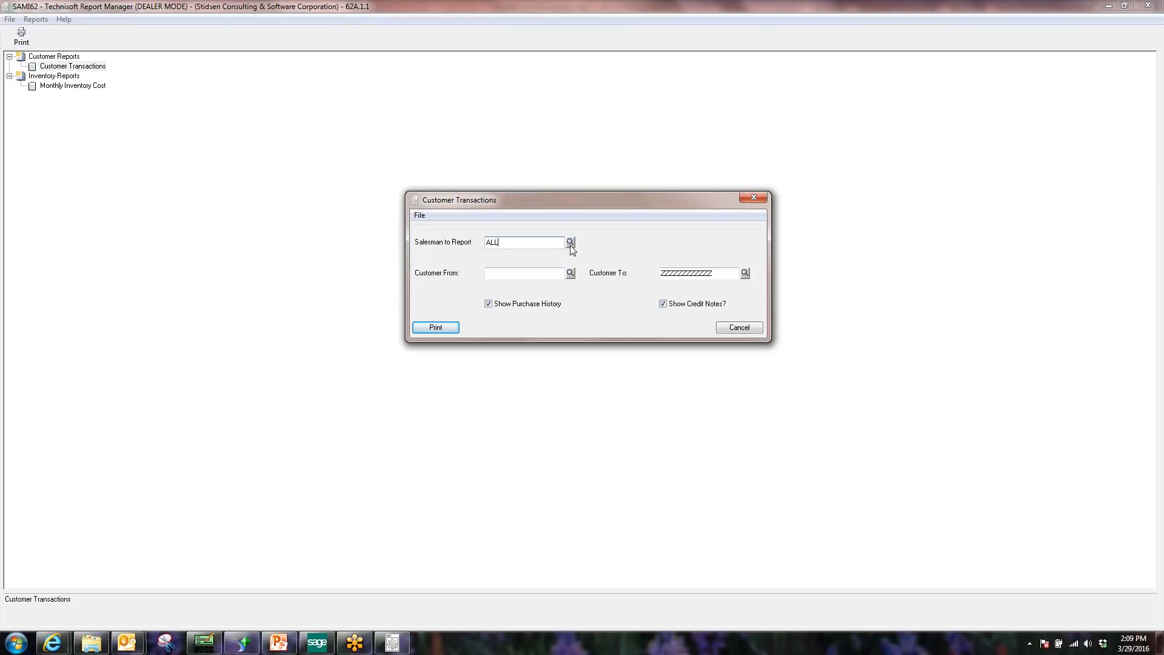
# Browse the salesperson and customer lookups, widening the salesperson Name column.
pyautogui.doubleClick(507, 243)
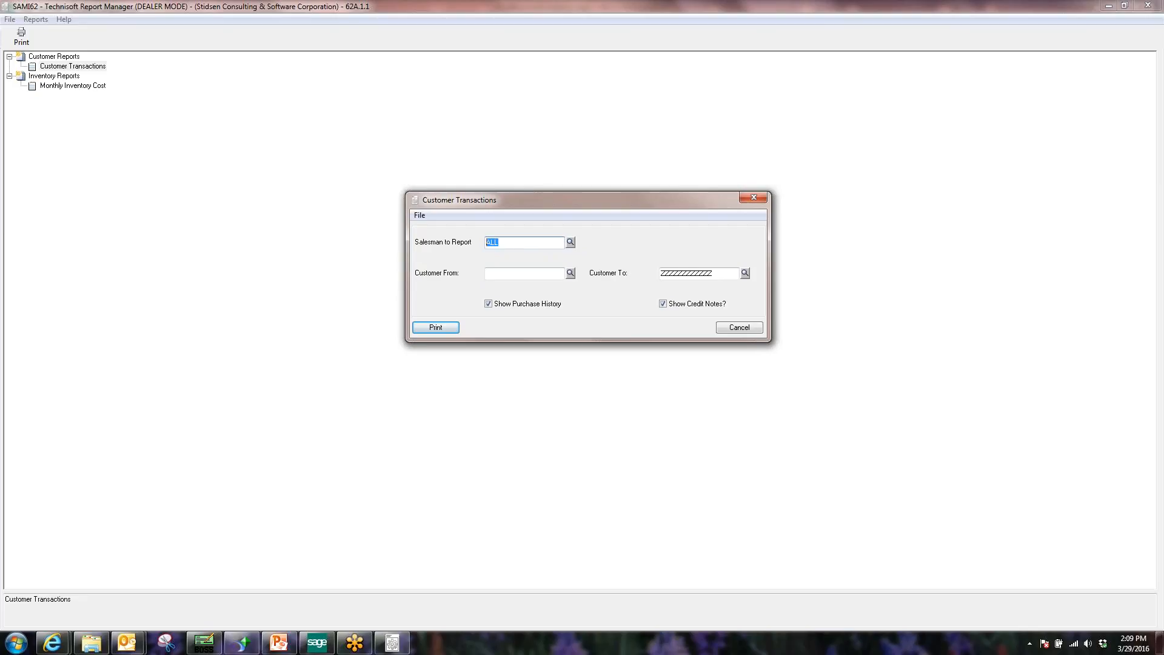
pyautogui.click(569, 242)
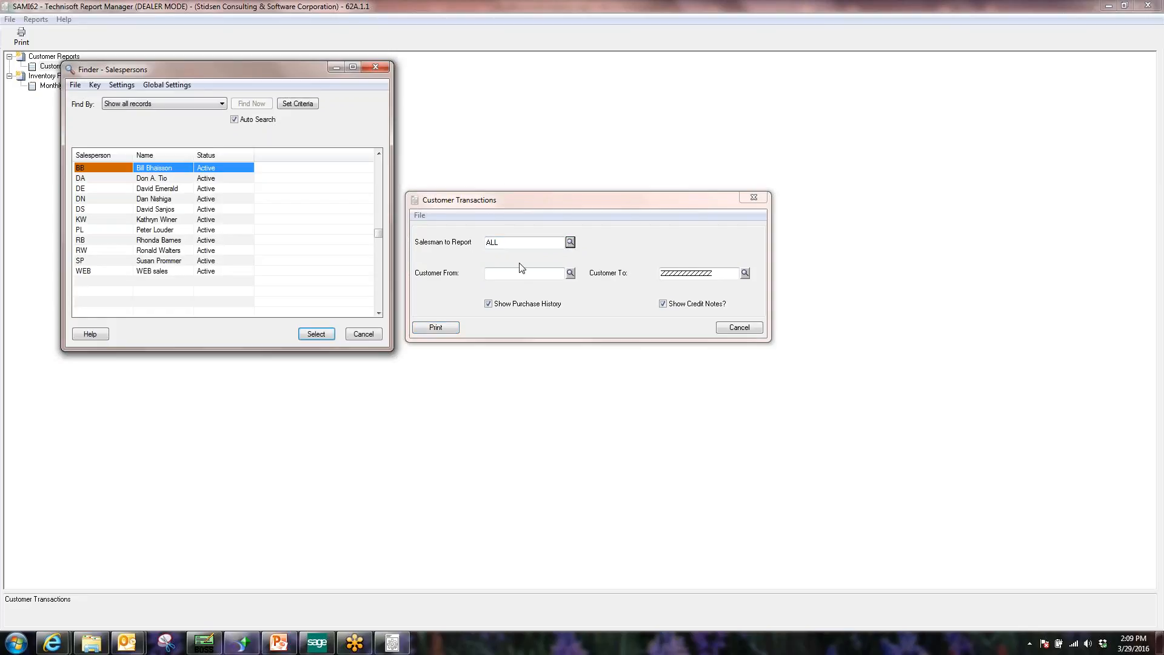
pyautogui.moveTo(392, 281); pyautogui.dragTo(427, 281)
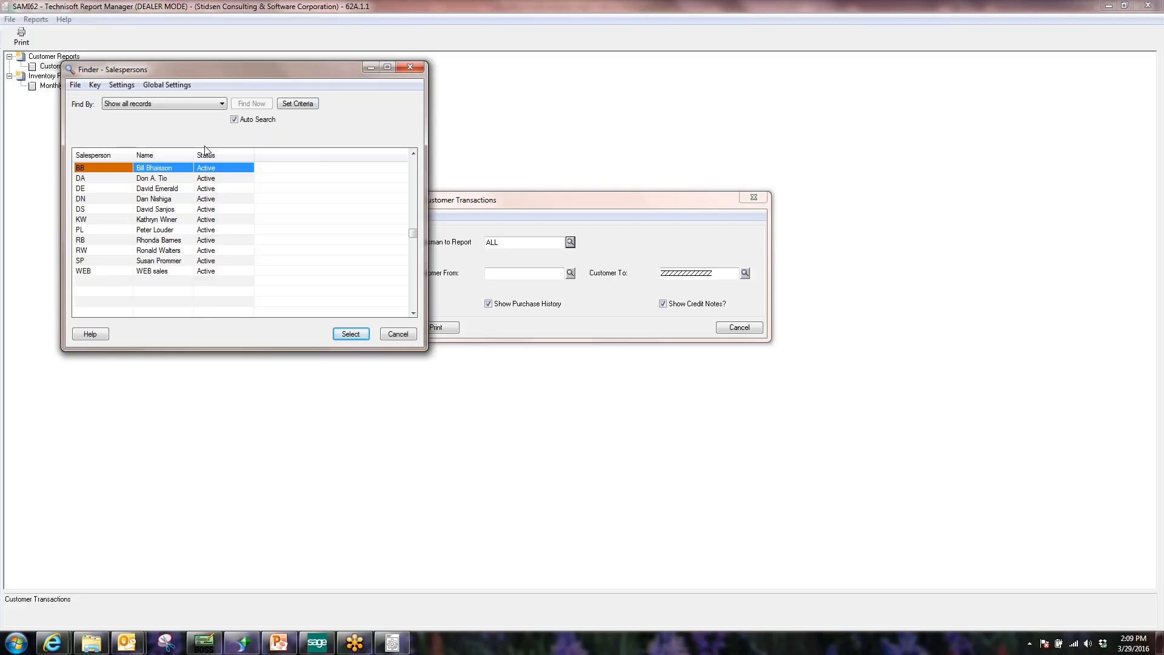
pyautogui.moveTo(193, 155); pyautogui.dragTo(276, 155)
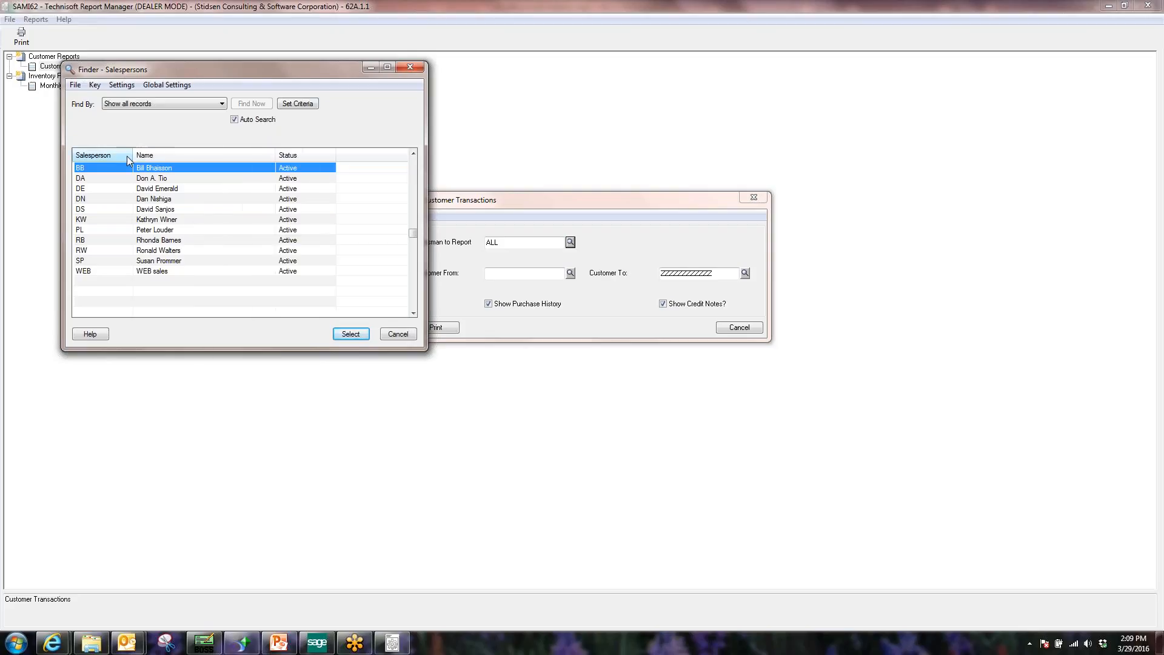
pyautogui.moveTo(133, 155); pyautogui.dragTo(134, 155)
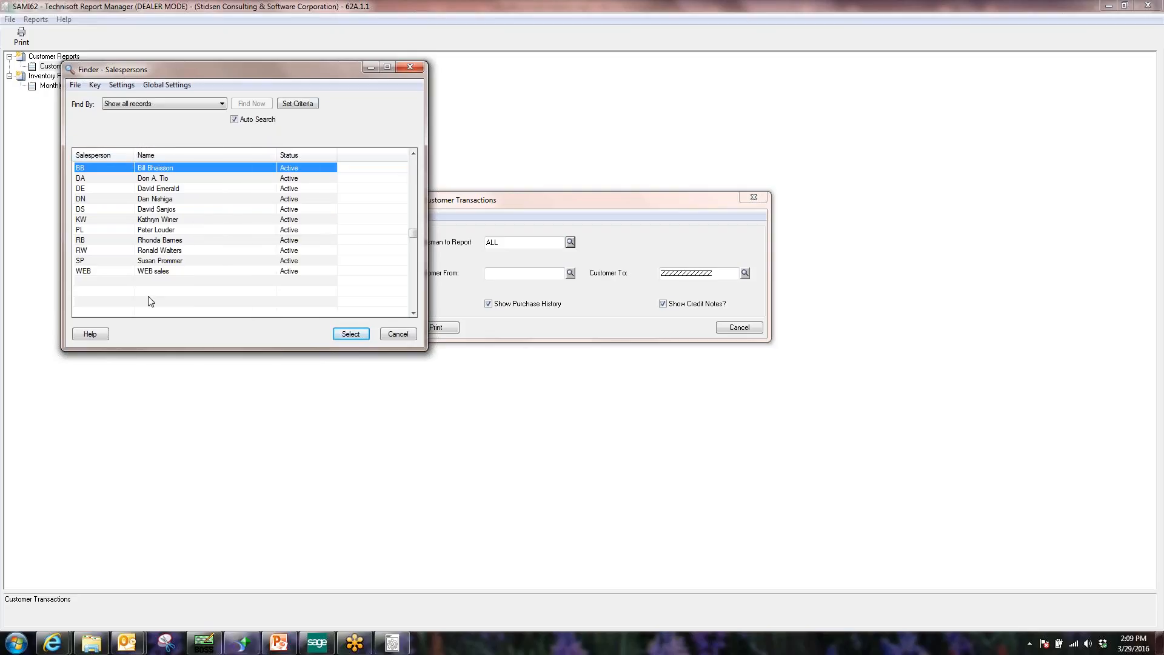
pyautogui.click(398, 334)
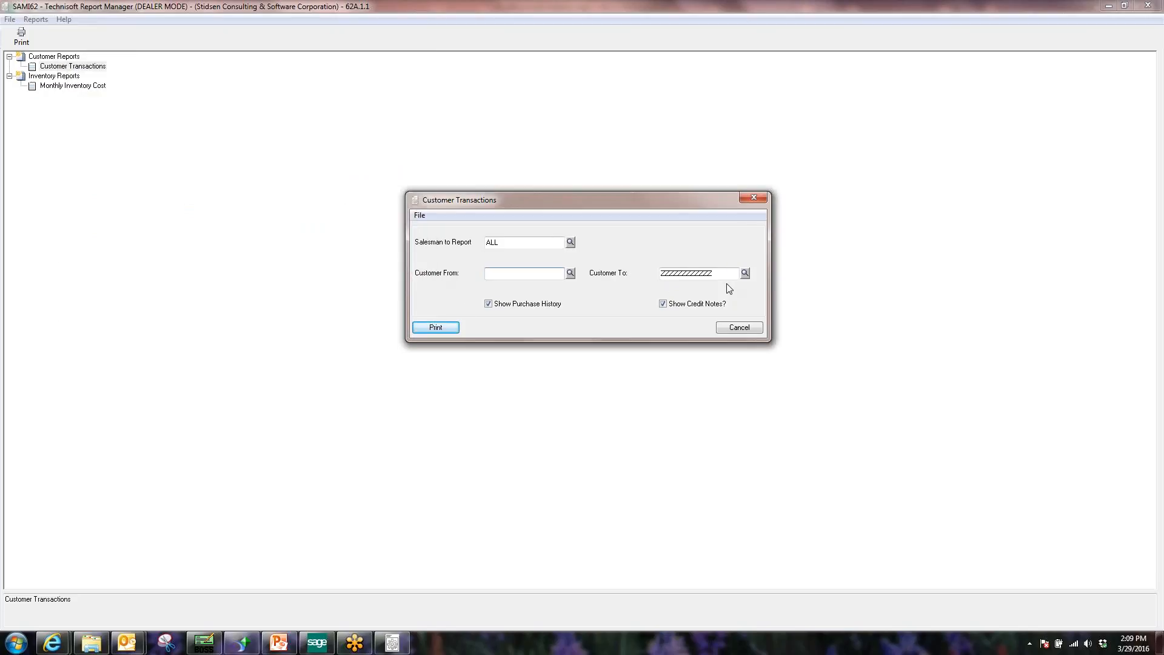
pyautogui.click(570, 273)
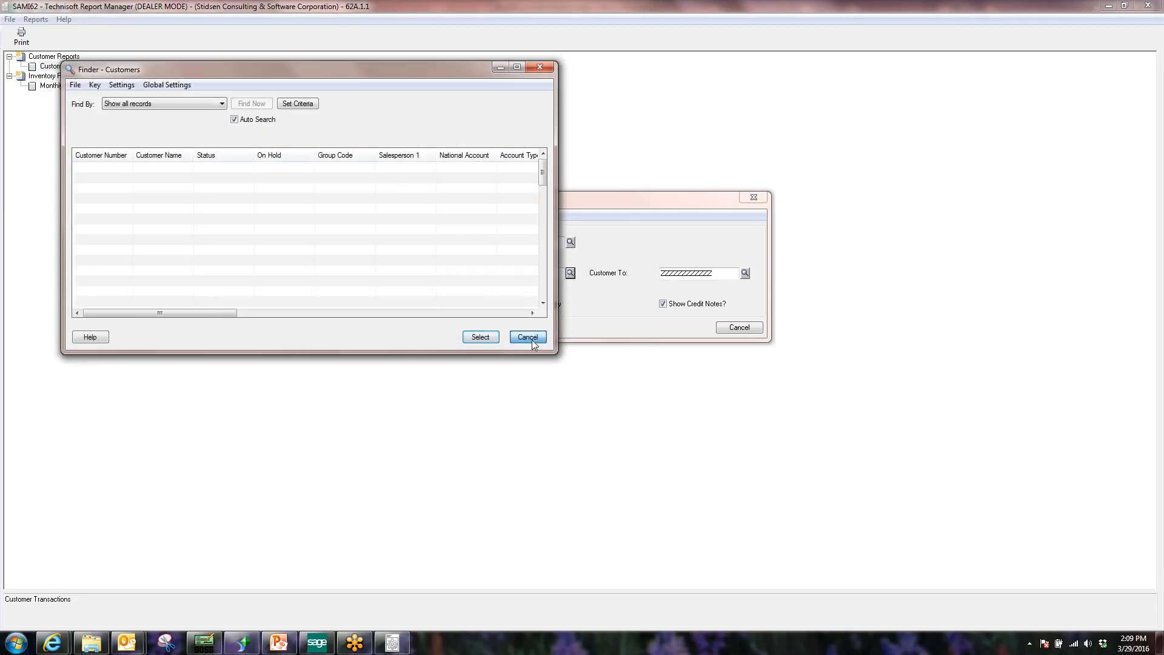
pyautogui.click(524, 333)
# Pick salesperson BB for the report and inspect the empty customer lookup.
pyautogui.click(570, 242)
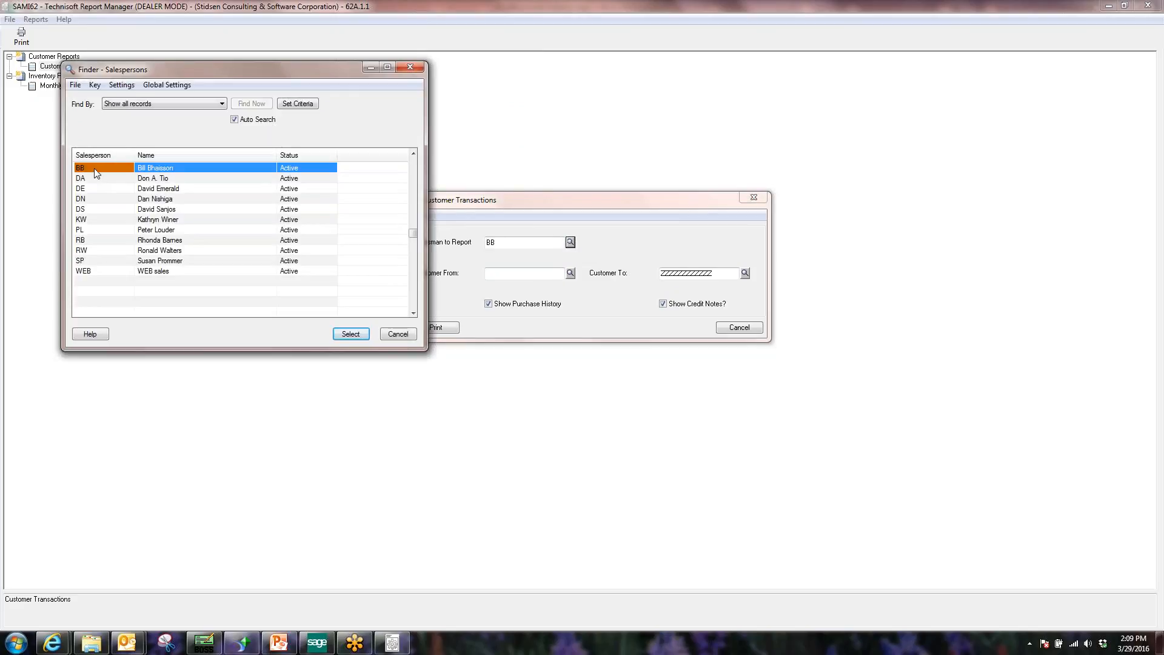
pyautogui.doubleClick(94, 170)
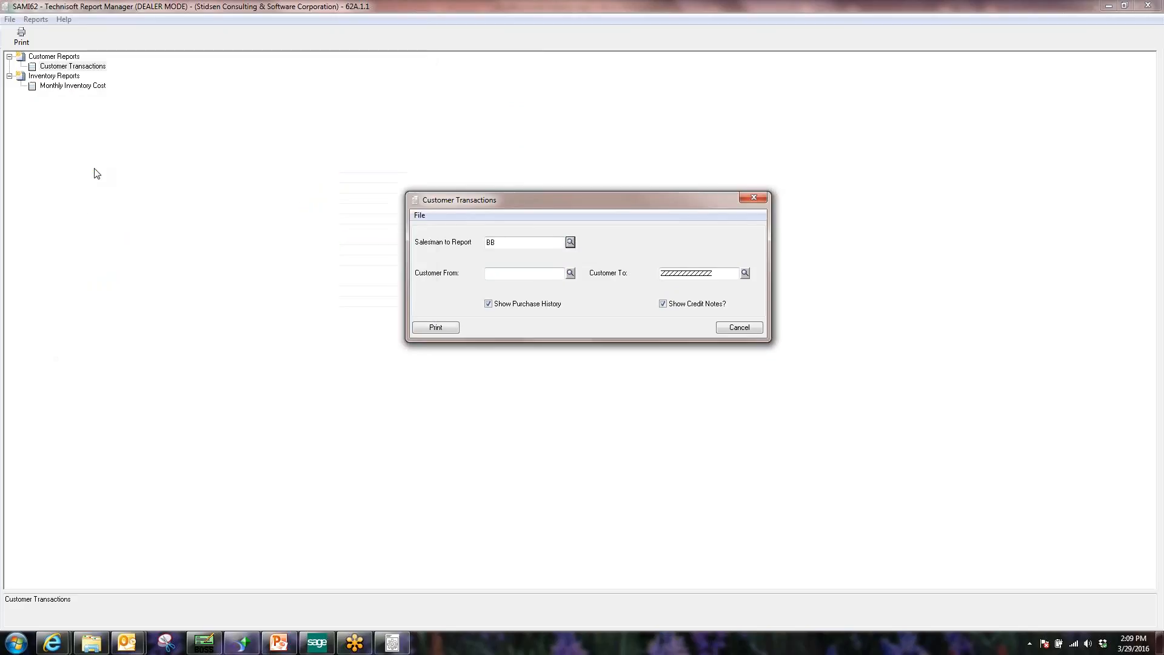
pyautogui.click(570, 272)
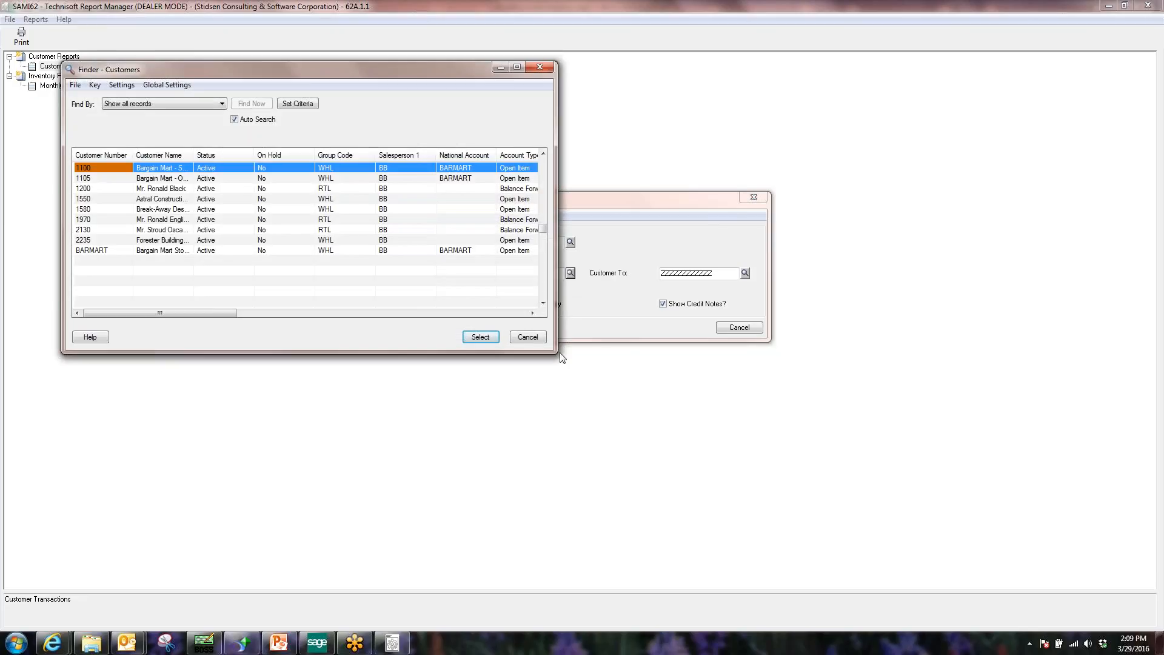
pyautogui.moveTo(556, 353); pyautogui.dragTo(652, 387)
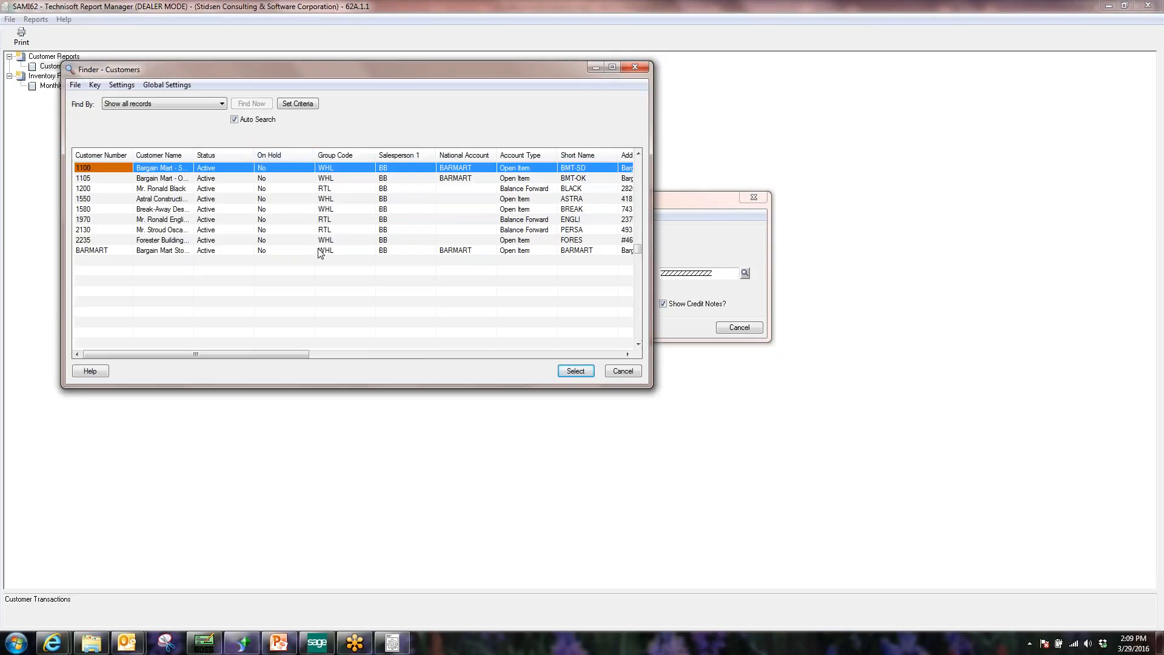
pyautogui.click(617, 372)
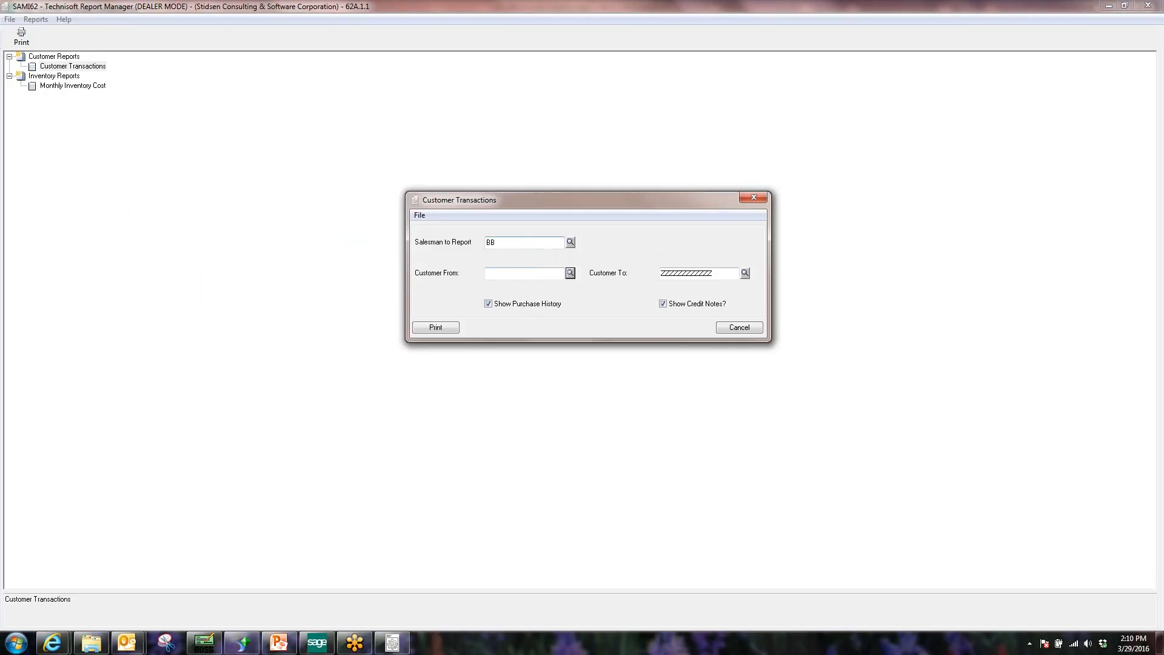
# Browse the customer lookup, then choose salesperson DN as Salesman to Report.
pyautogui.click(513, 273)
pyautogui.click(488, 242)
pyautogui.click(509, 273)
pyautogui.click(570, 273)
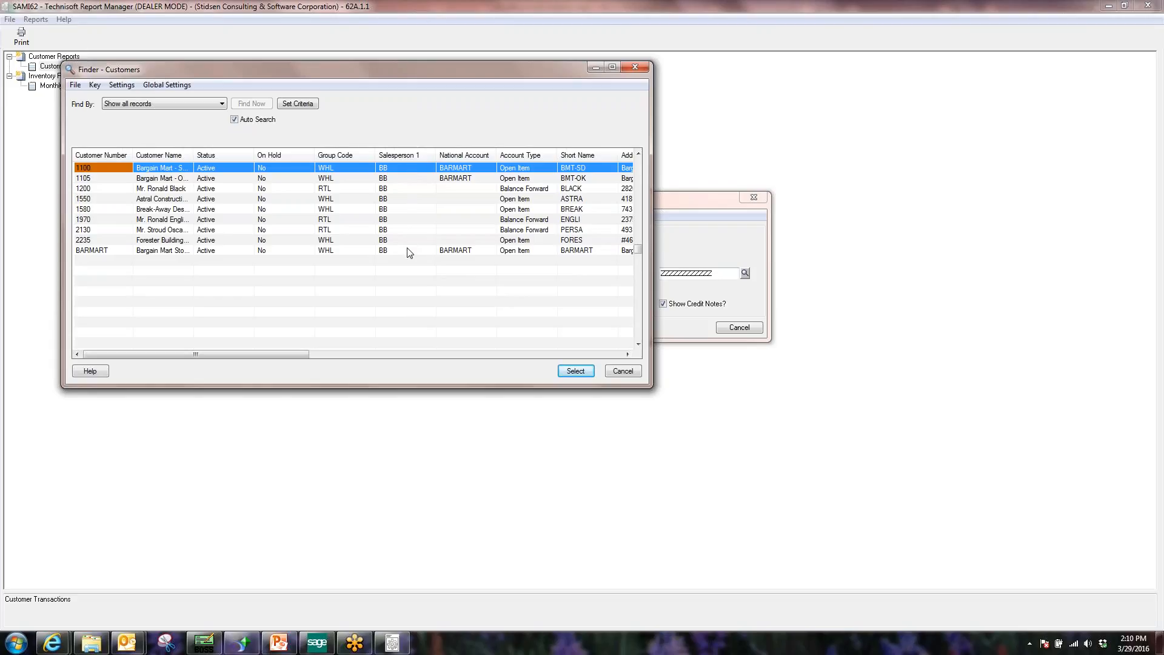
pyautogui.click(619, 372)
pyautogui.click(570, 242)
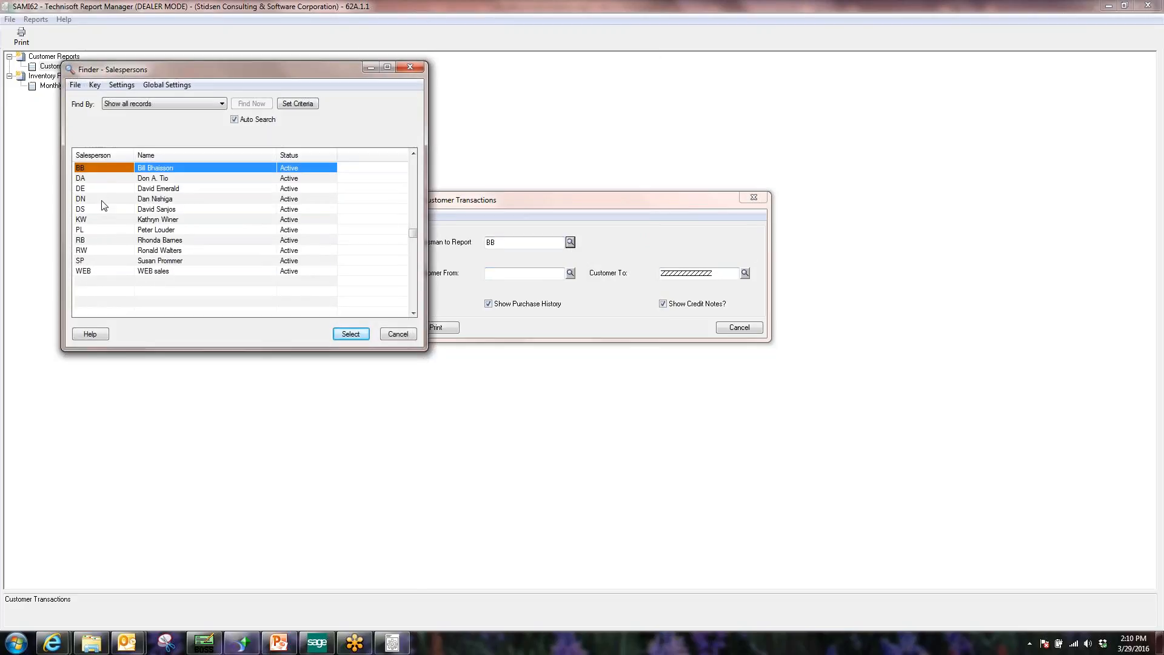
pyautogui.click(139, 199)
pyautogui.click(354, 337)
# Browse DN's customers in the lookup, then change Salesman to Report back to ALL.
pyautogui.click(570, 274)
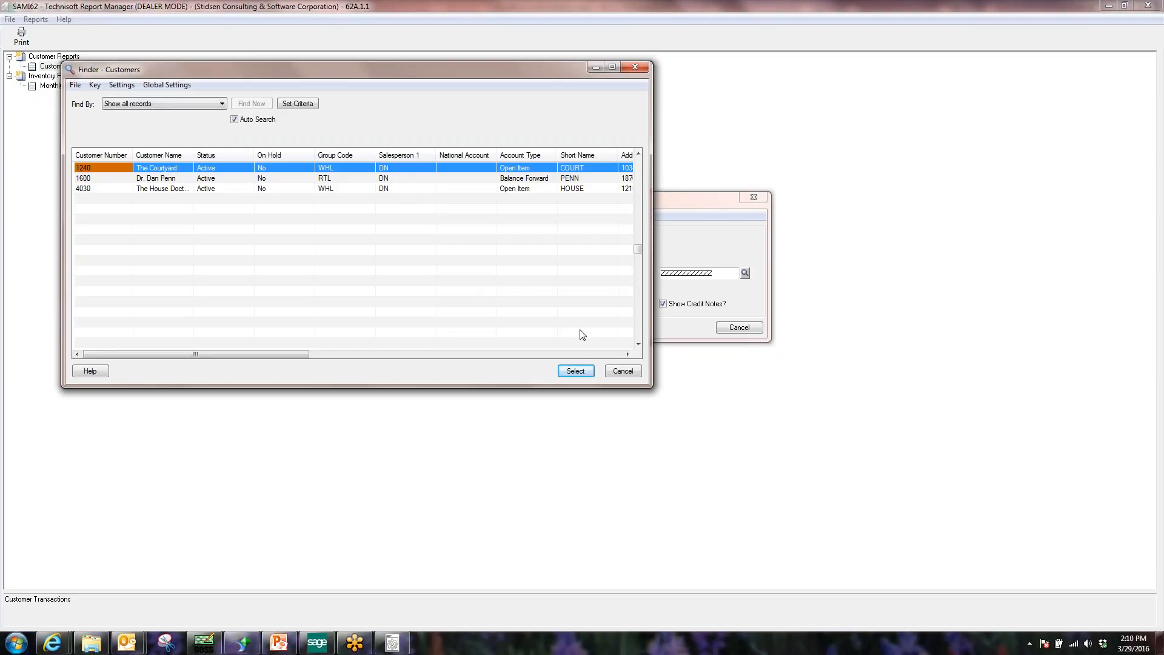
pyautogui.click(626, 369)
pyautogui.click(534, 274)
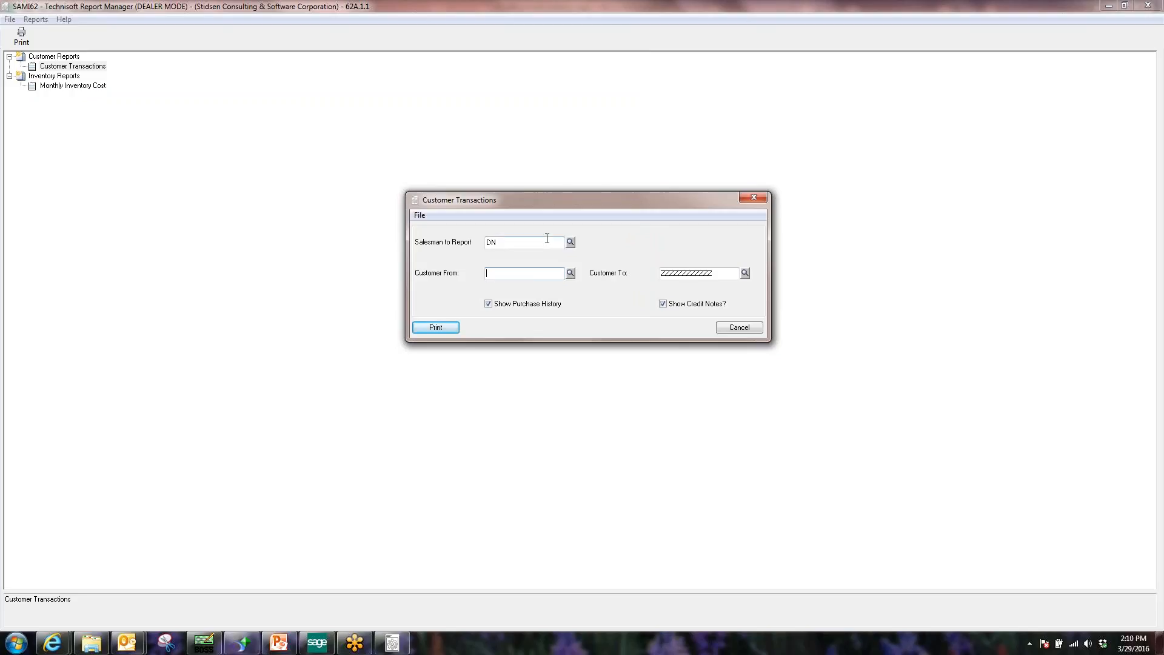
pyautogui.hotkey('shift', 'Tab')
pyautogui.write('ALL')
# Run the Customer Transactions report for all salespeople and dismiss the dealer-mode licence notice.
pyautogui.click(436, 328)
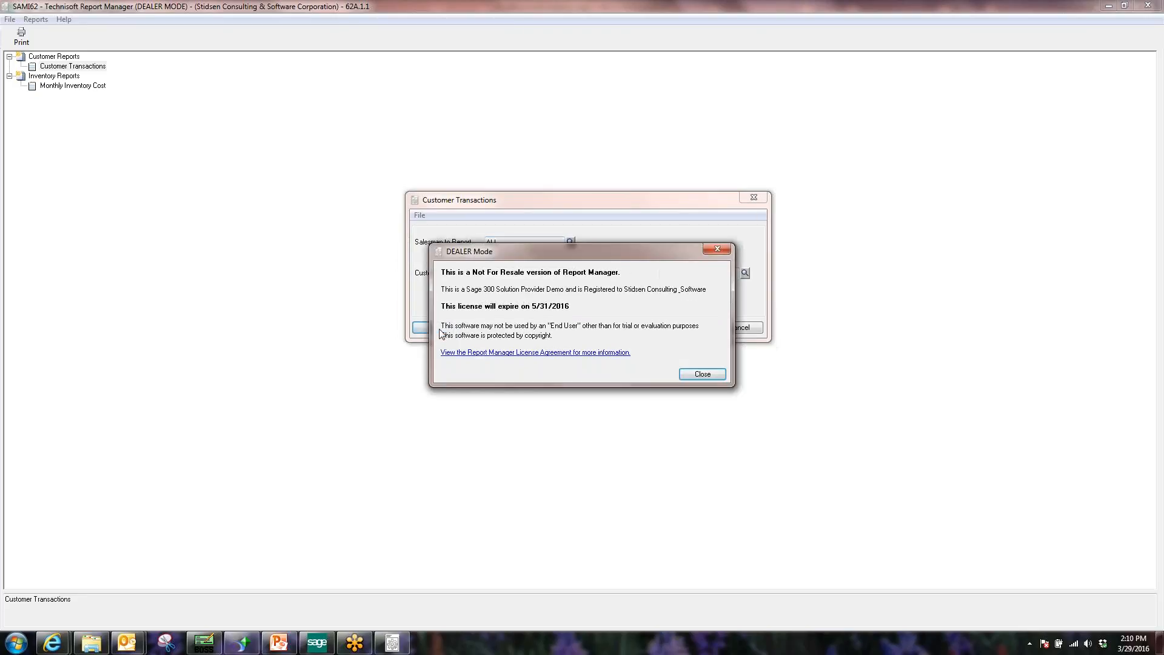
pyautogui.click(700, 374)
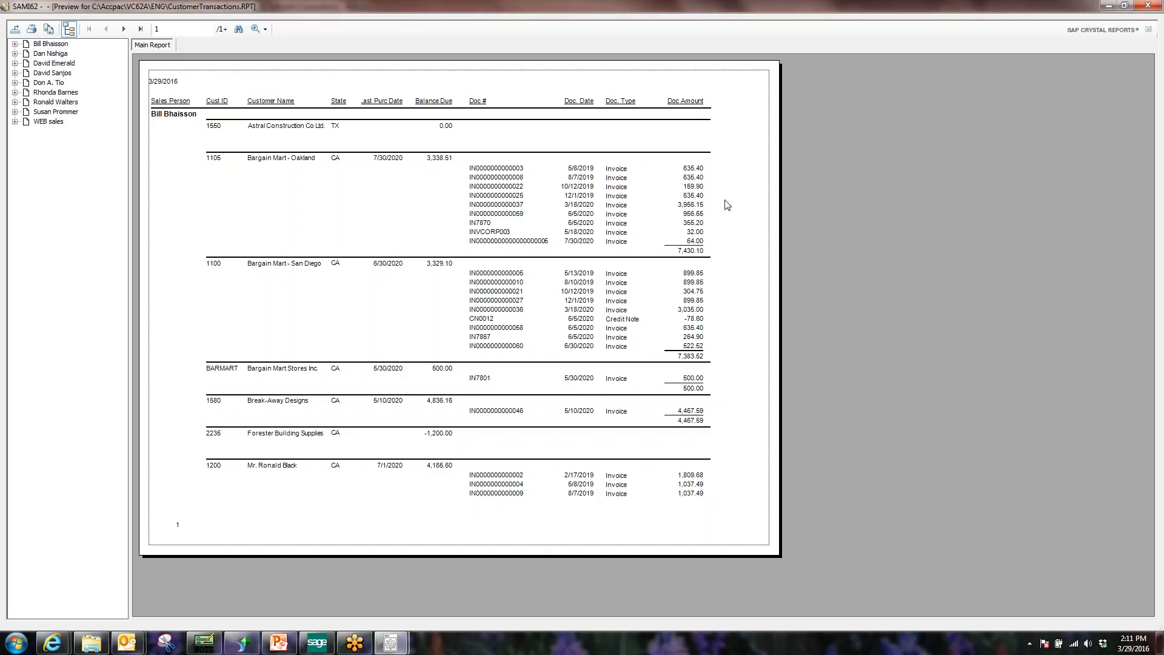
# Close the preview, prompt and Report Manager, then relaunch it and select Customer Transactions.
pyautogui.click(1147, 5)
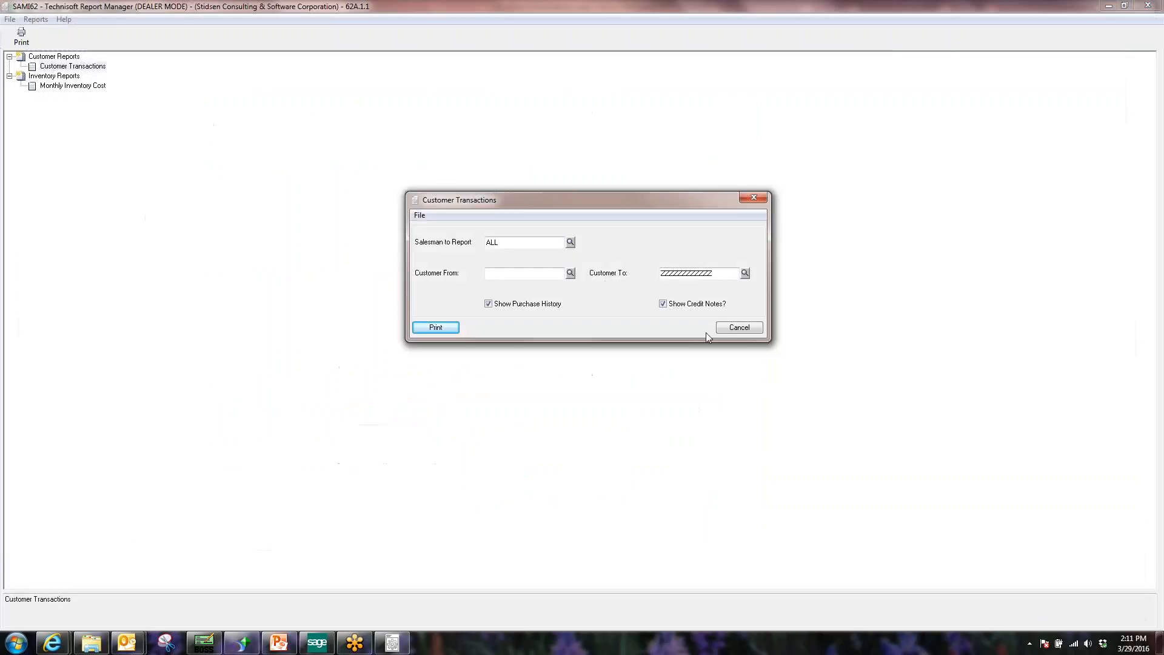
pyautogui.click(739, 327)
pyautogui.click(1147, 5)
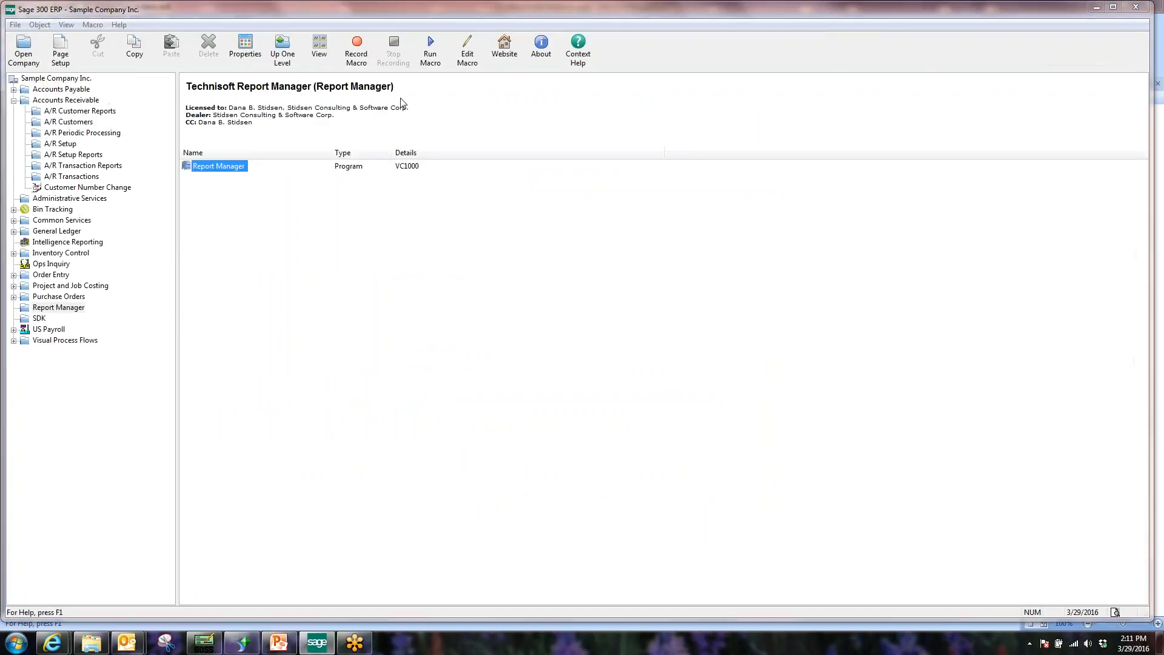
pyautogui.doubleClick(213, 173)
pyautogui.click(706, 373)
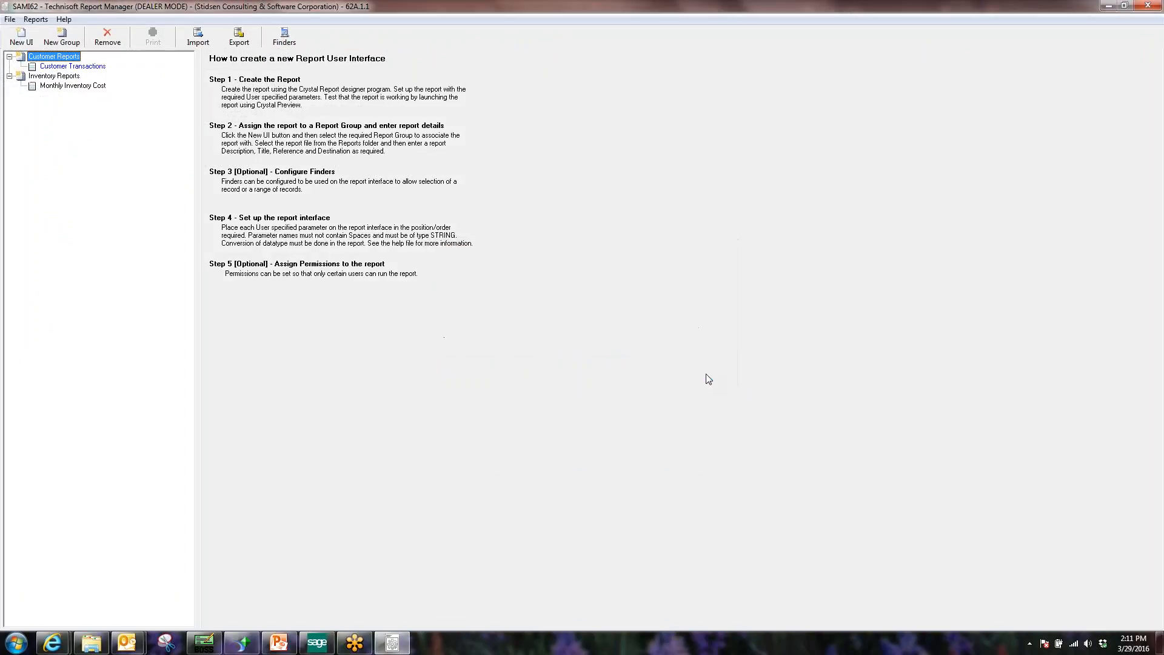
pyautogui.click(81, 68)
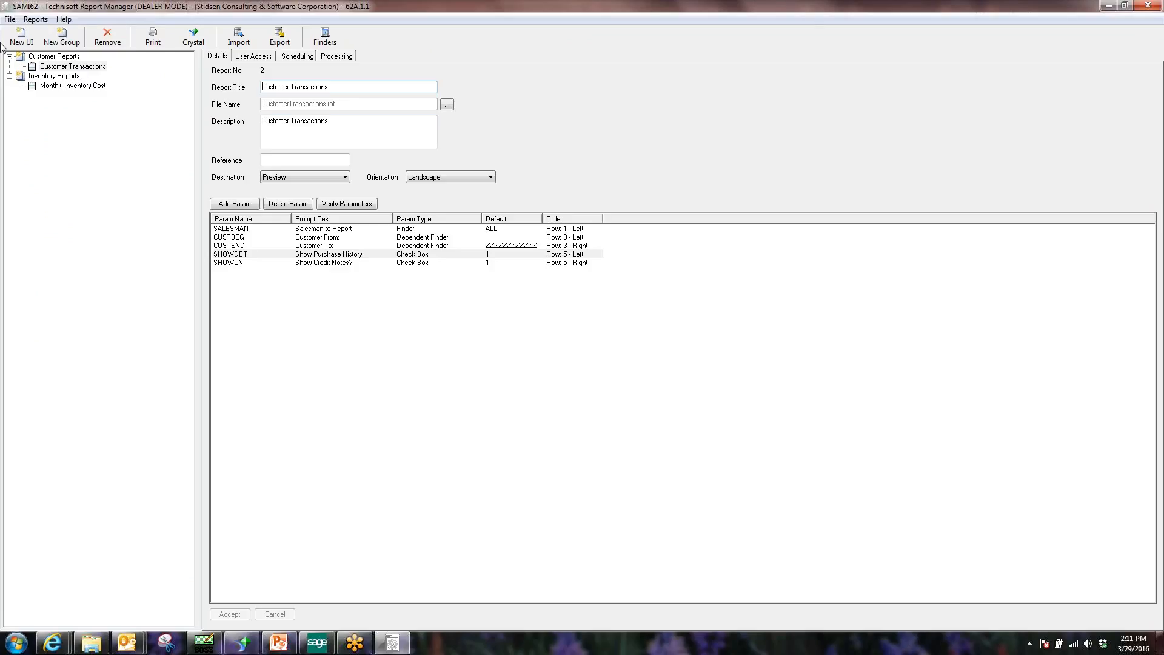
# Extend the Customer Transactions description with 'of sales history since the customer started with us'.
pyautogui.moveTo(337, 88); pyautogui.dragTo(257, 92)
pyautogui.click(350, 135)
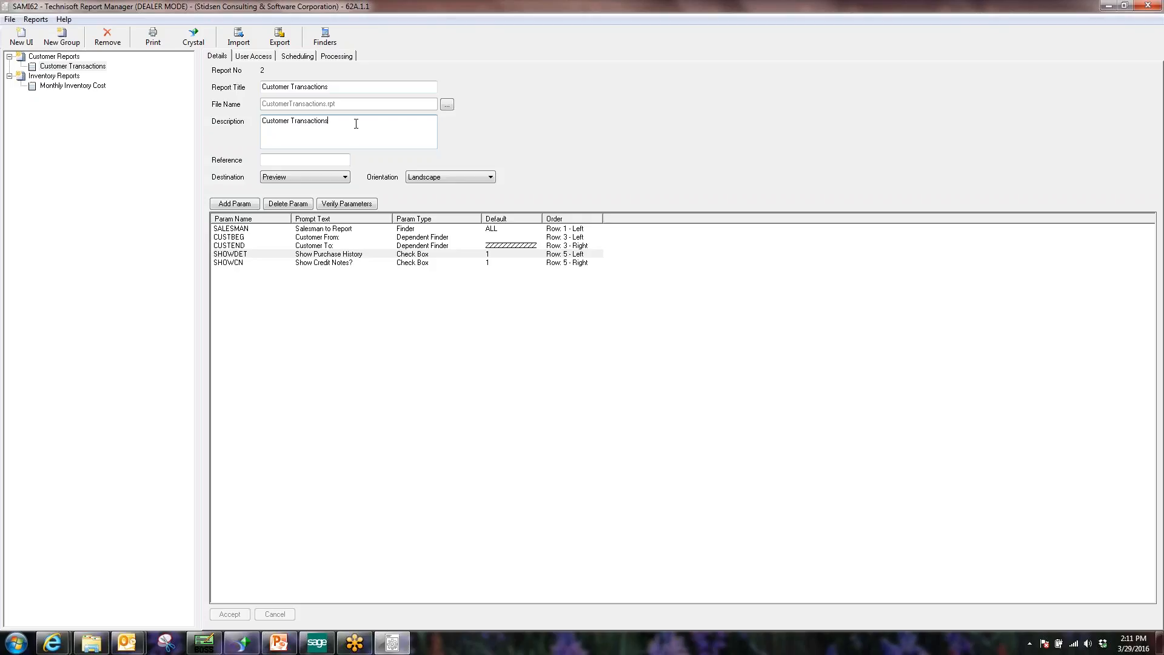
pyautogui.write('of sales ')
pyautogui.write('history')
pyautogui.write(' since a c')
pyautogui.write('u')
pyautogui.press('BackSpace')
pyautogui.press('BackSpace')
pyautogui.press('BackSpace')
pyautogui.press('BackSpace')
pyautogui.write('the ciu')
pyautogui.press('BackSpace')
pyautogui.press('BackSpace')
pyautogui.write('ustomer star')
pyautogui.click(257, 229)
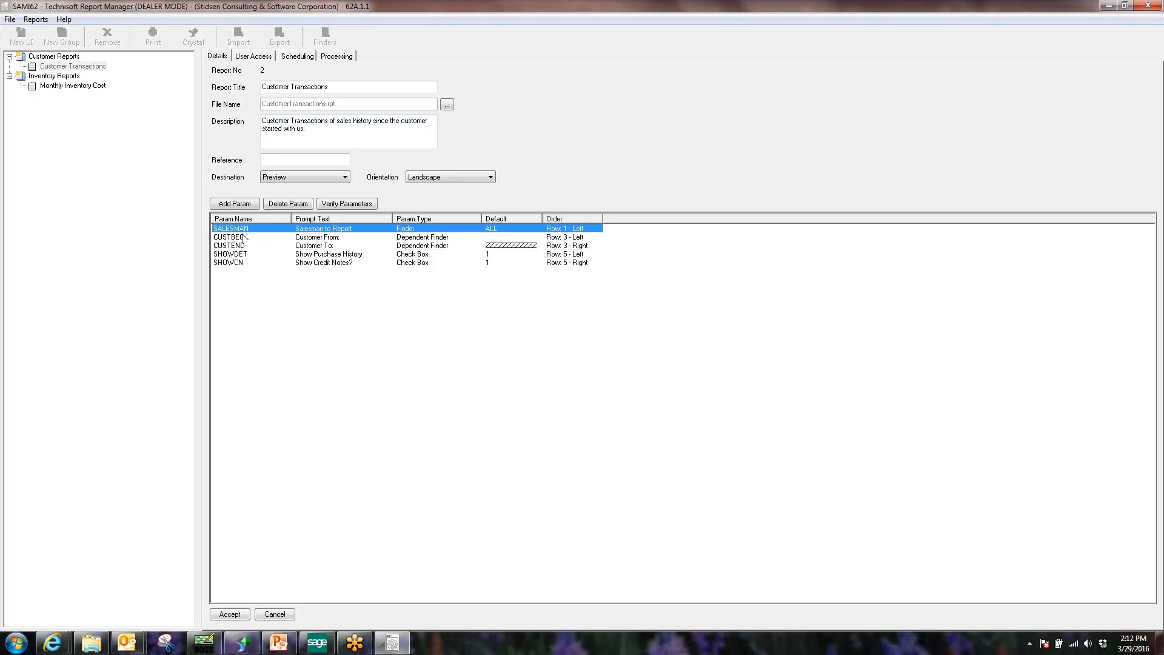
pyautogui.click(245, 644)
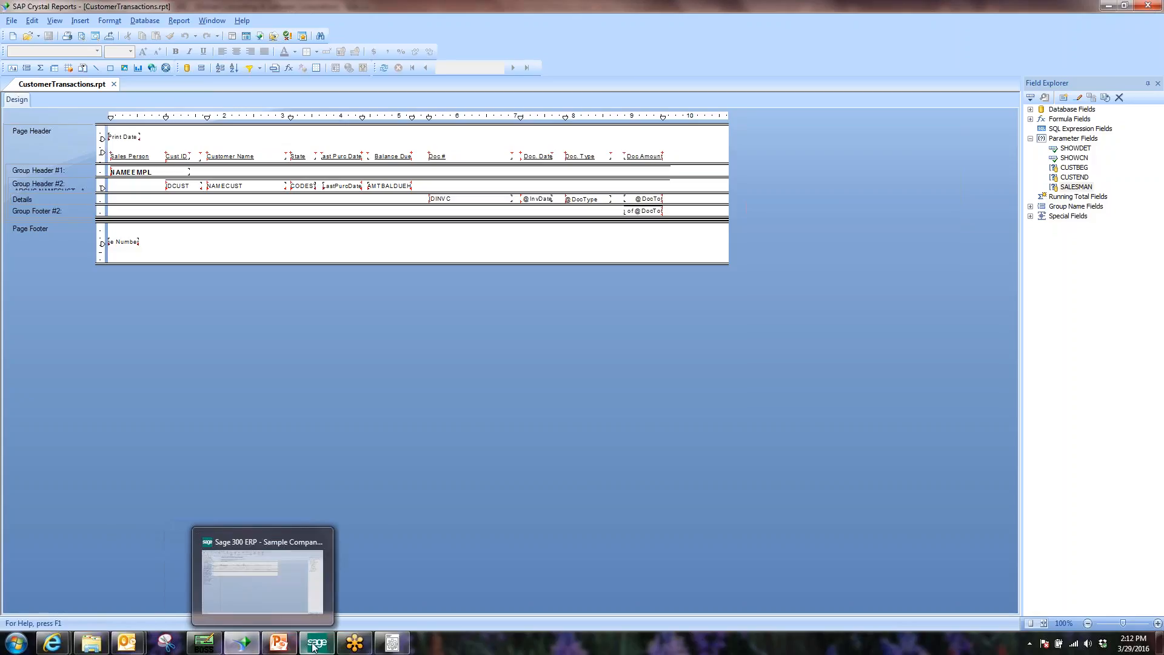
pyautogui.click(388, 647)
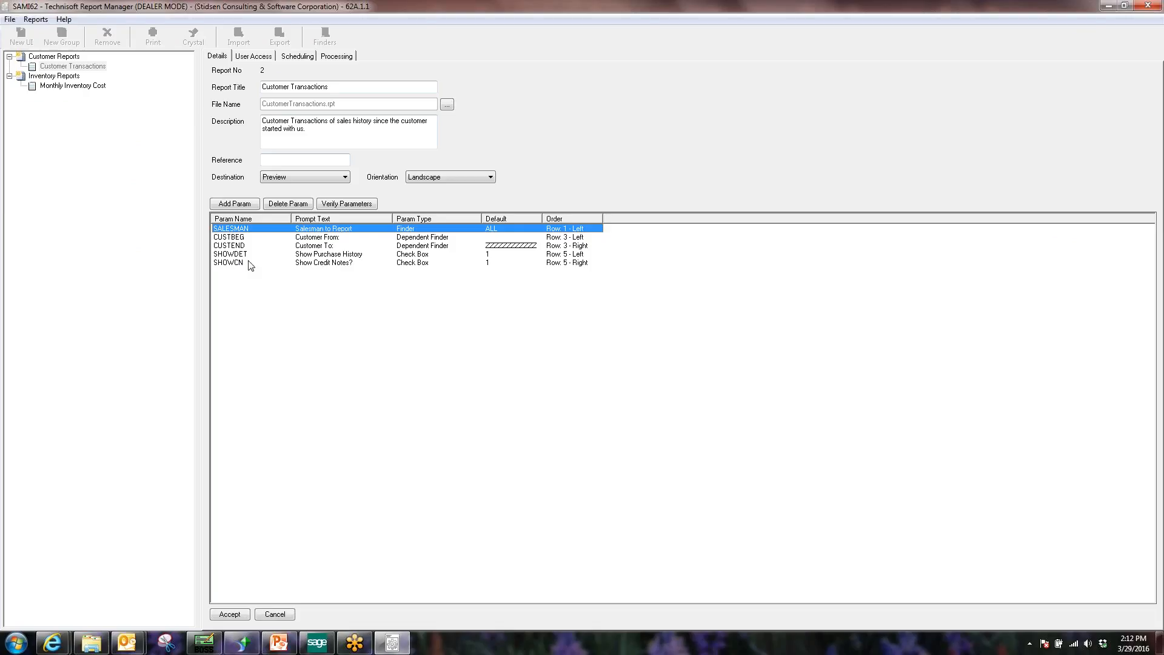
# Keep SALESMAN as a Finder using Accounts Receivable Sales Person, and accept the parameter.
pyautogui.doubleClick(242, 229)
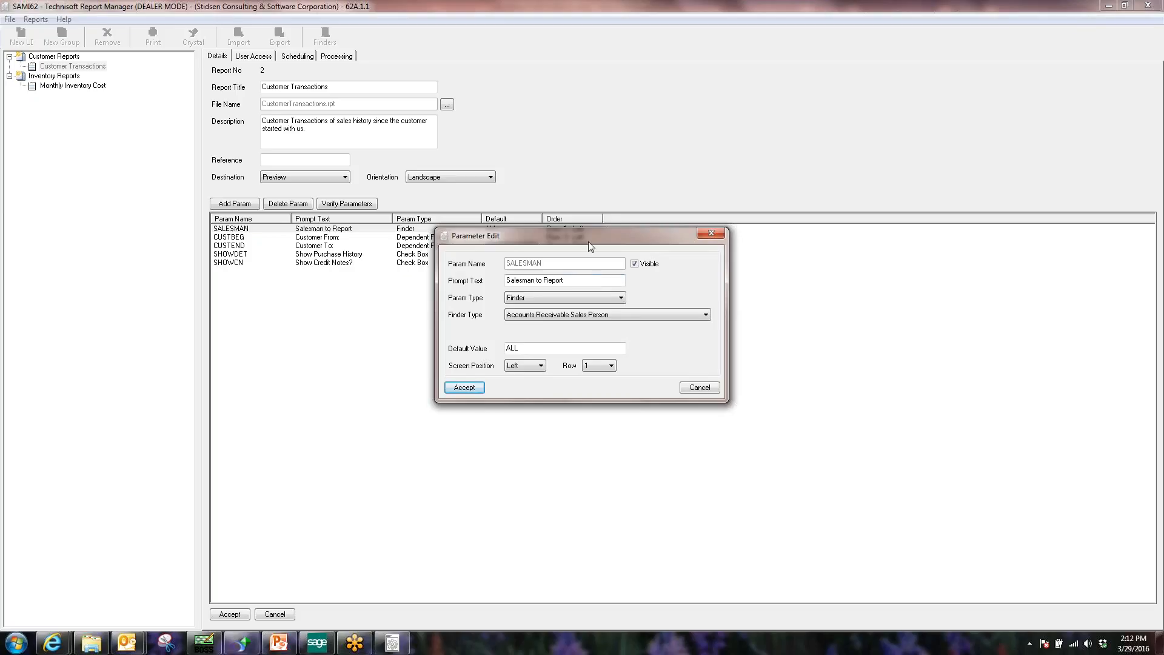
pyautogui.moveTo(588, 235); pyautogui.dragTo(568, 240)
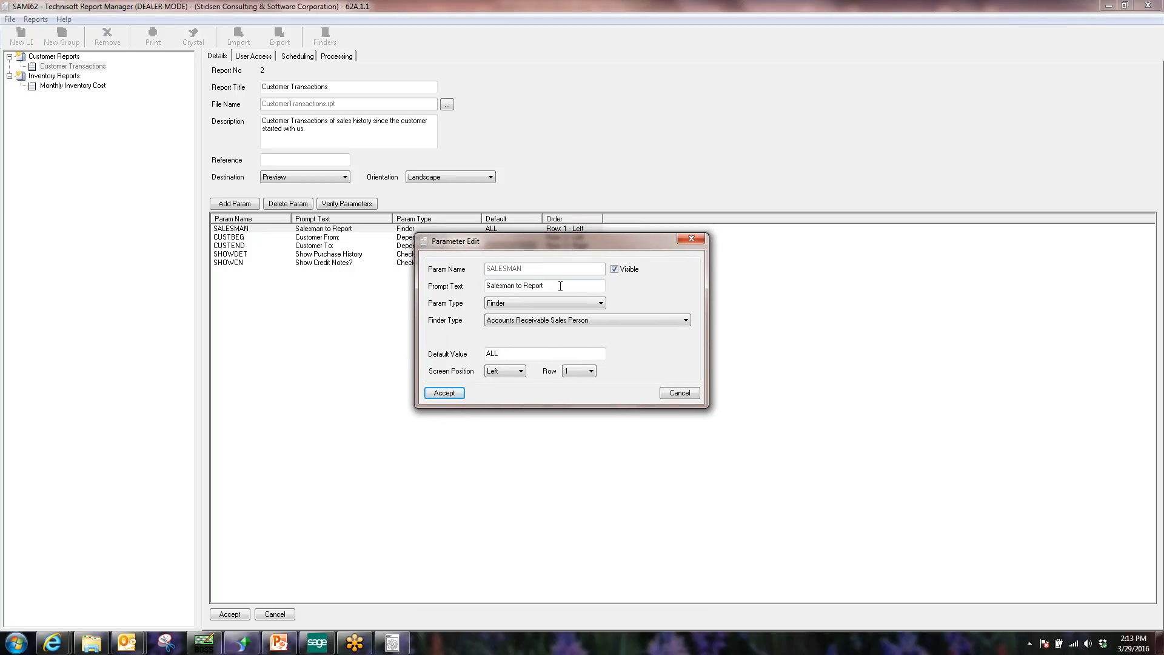
pyautogui.moveTo(560, 286); pyautogui.dragTo(485, 288)
pyautogui.click(536, 303)
pyautogui.click(535, 321)
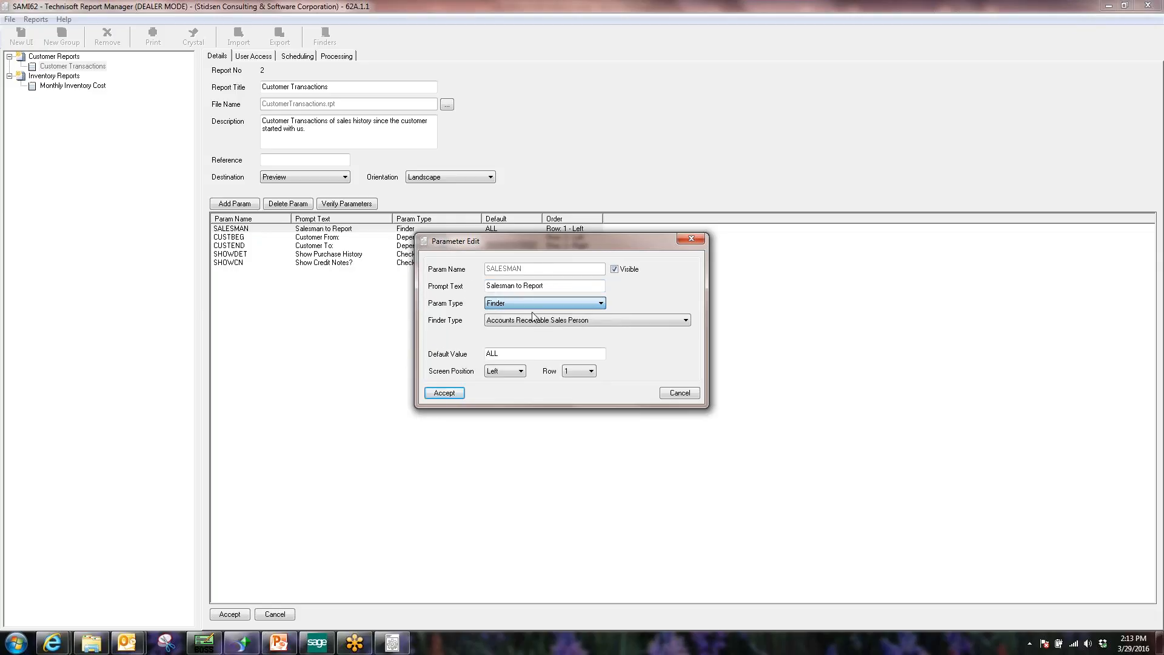
pyautogui.click(684, 321)
pyautogui.moveTo(686, 402)
pyautogui.mouseDown()
pyautogui.moveTo(689, 355)
pyautogui.moveTo(683, 388)
pyautogui.mouseUp()
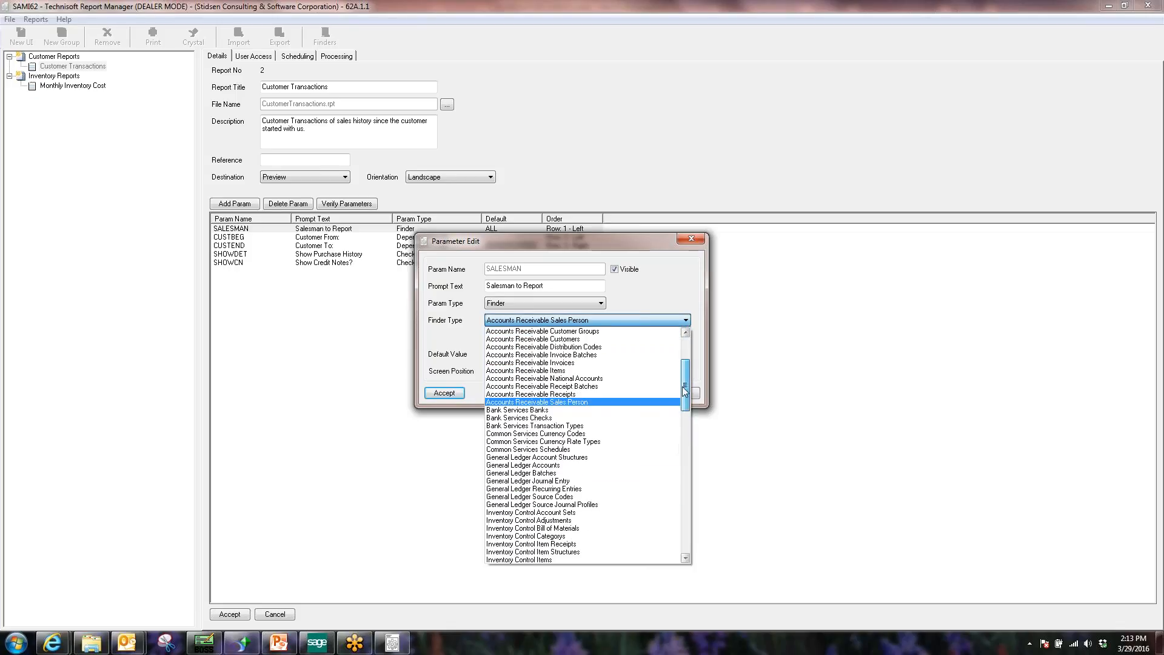
pyautogui.click(573, 403)
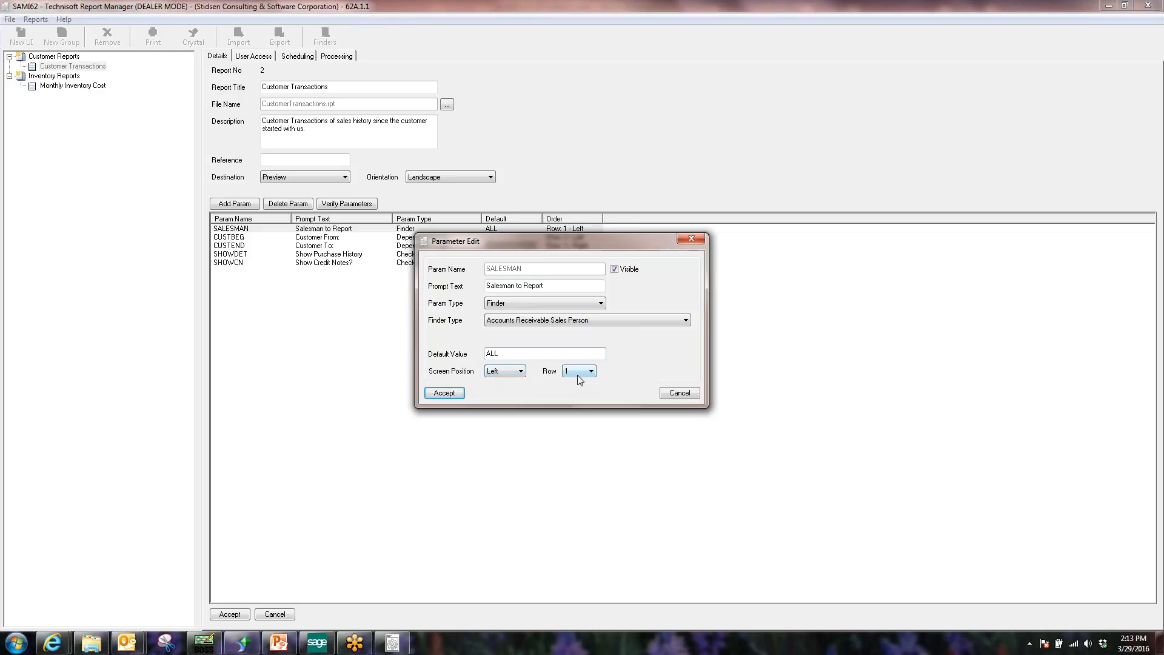
pyautogui.click(456, 392)
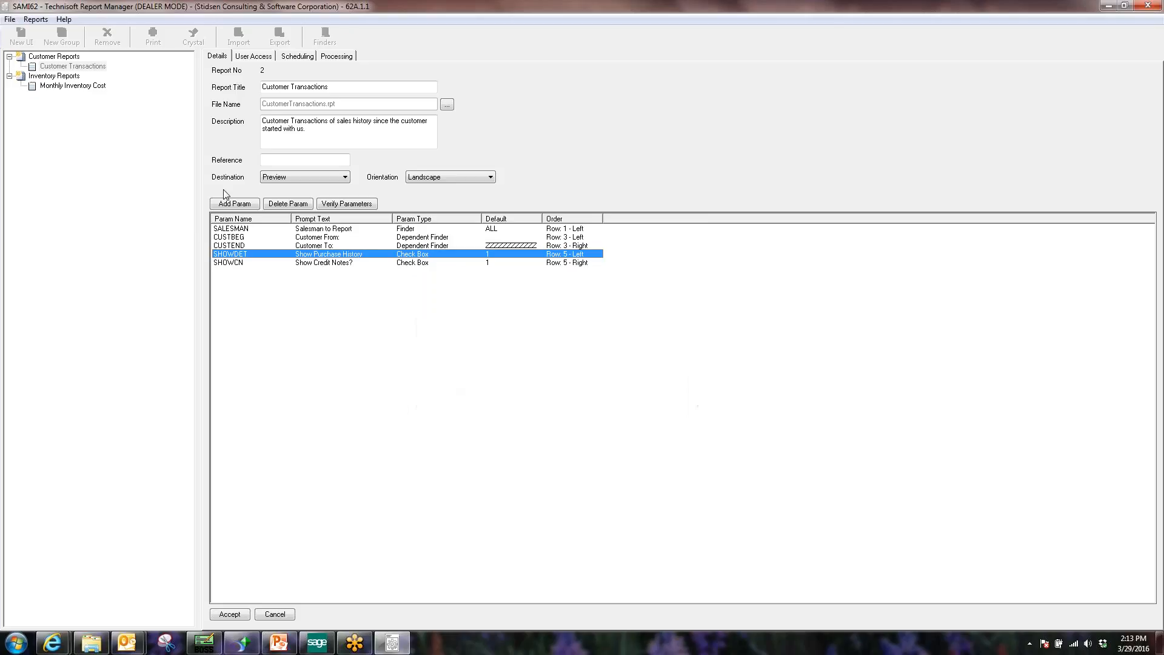
pyautogui.click(235, 613)
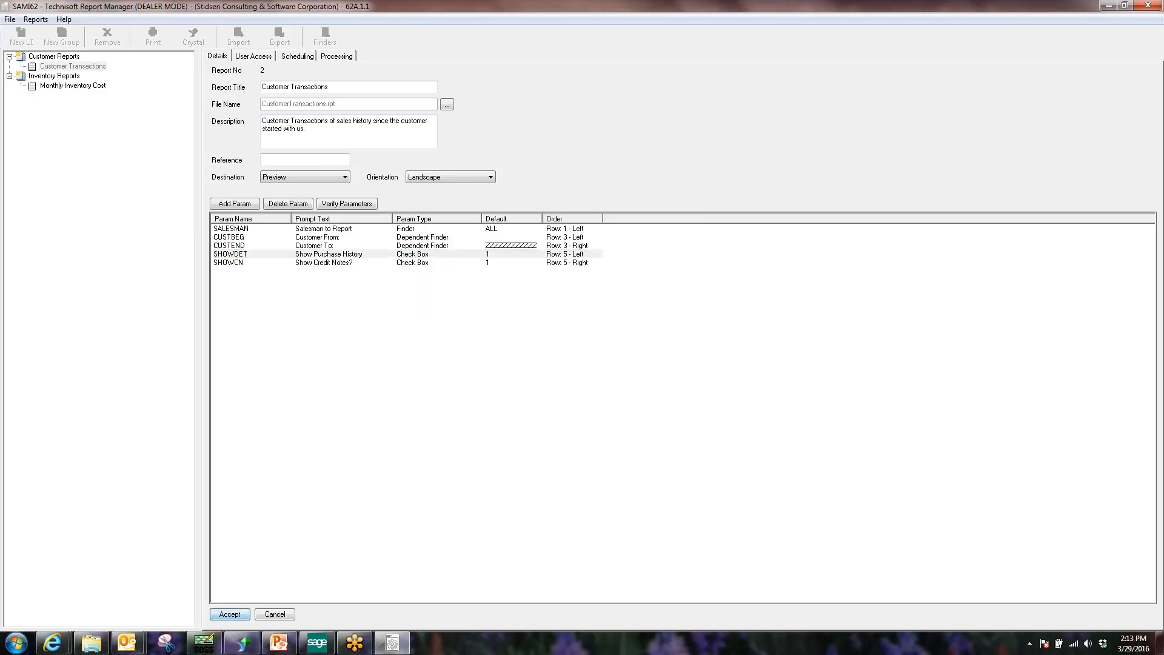
pyautogui.click(151, 37)
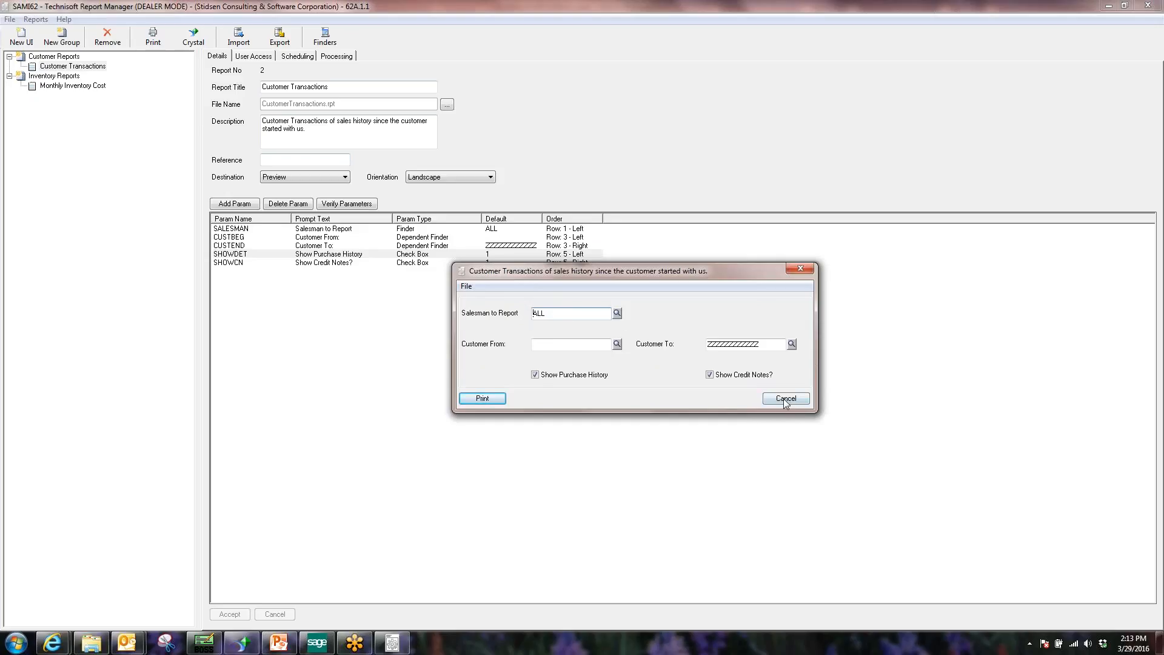
pyautogui.moveTo(747, 271); pyautogui.dragTo(813, 290)
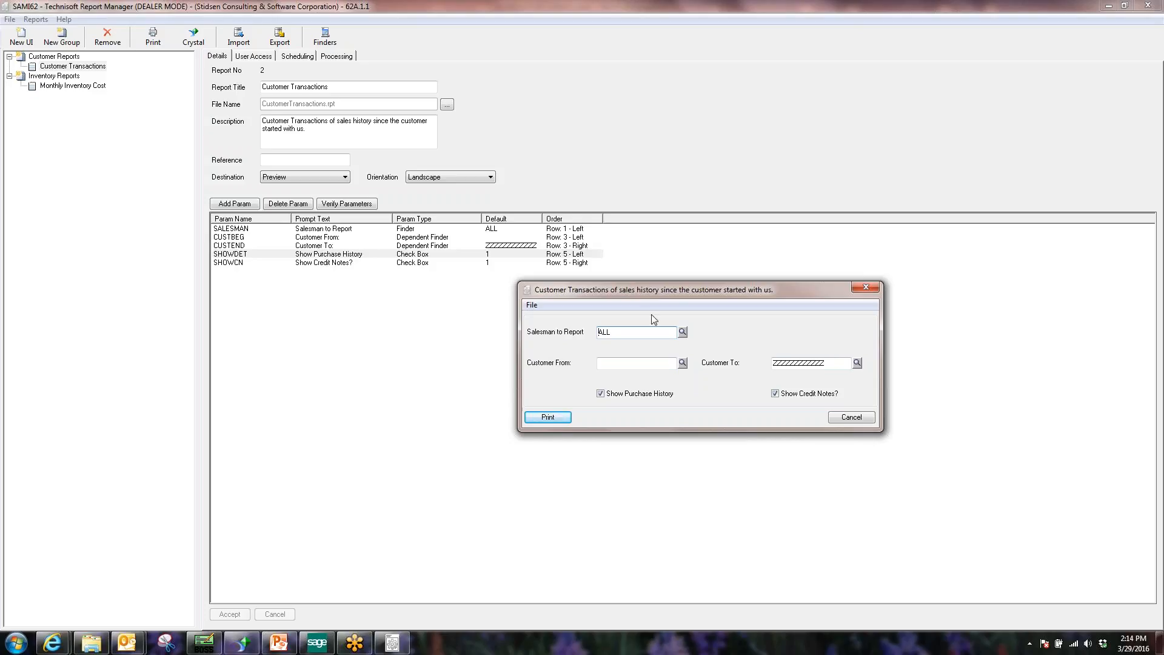
pyautogui.click(851, 418)
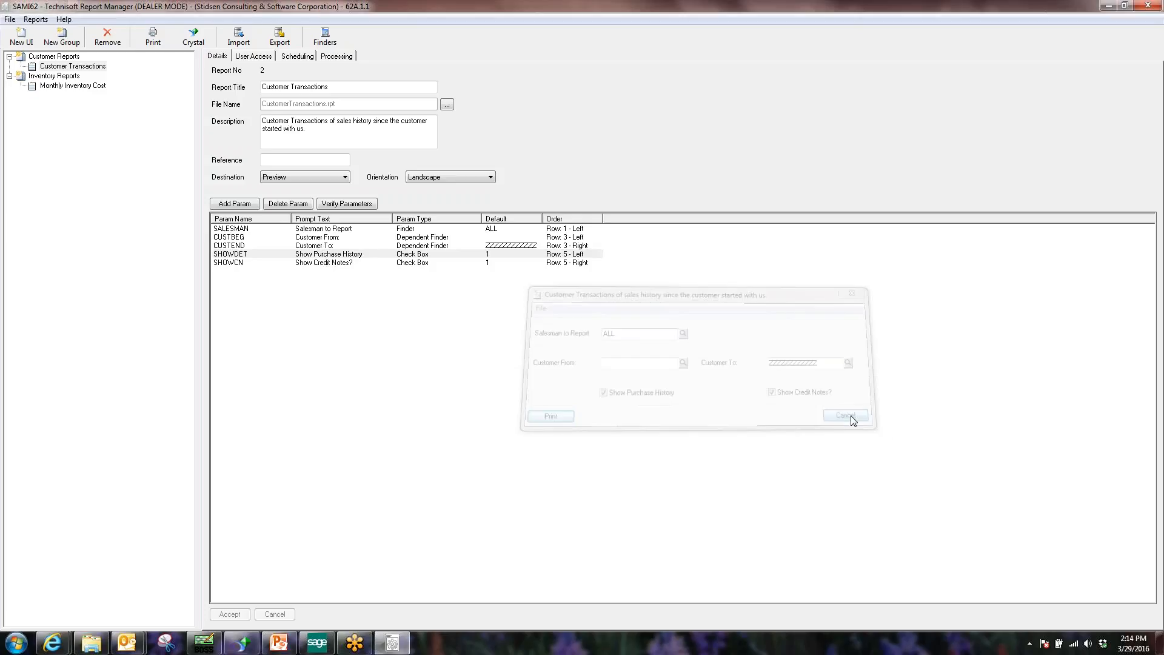
pyautogui.doubleClick(255, 256)
pyautogui.click(546, 297)
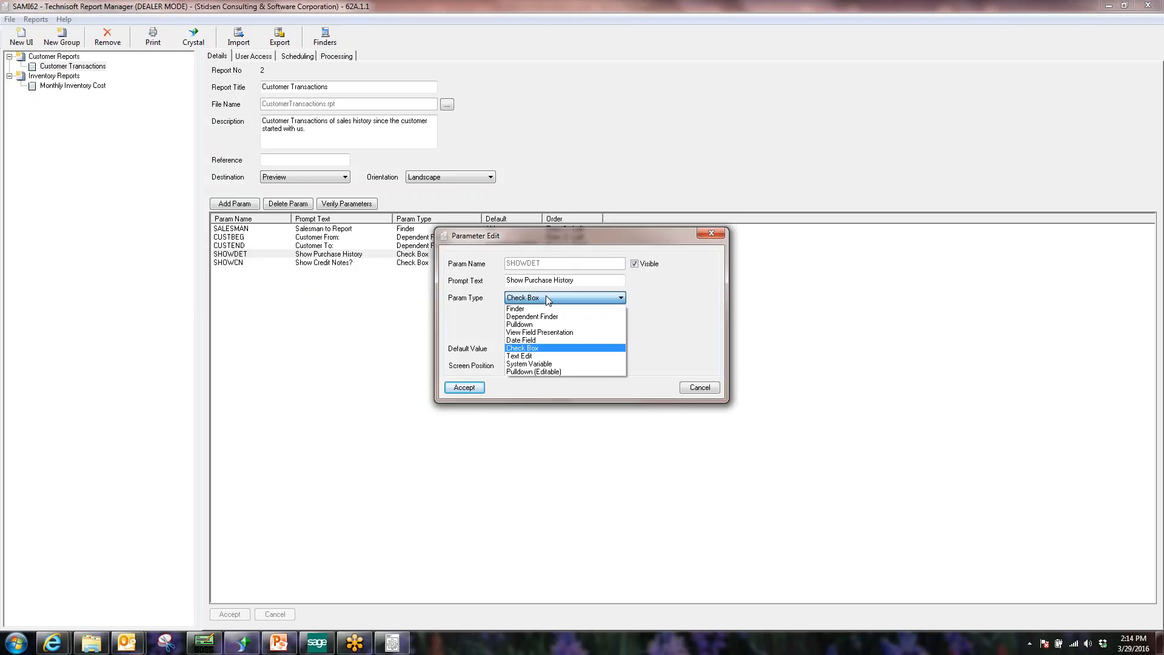
pyautogui.click(556, 364)
pyautogui.click(548, 315)
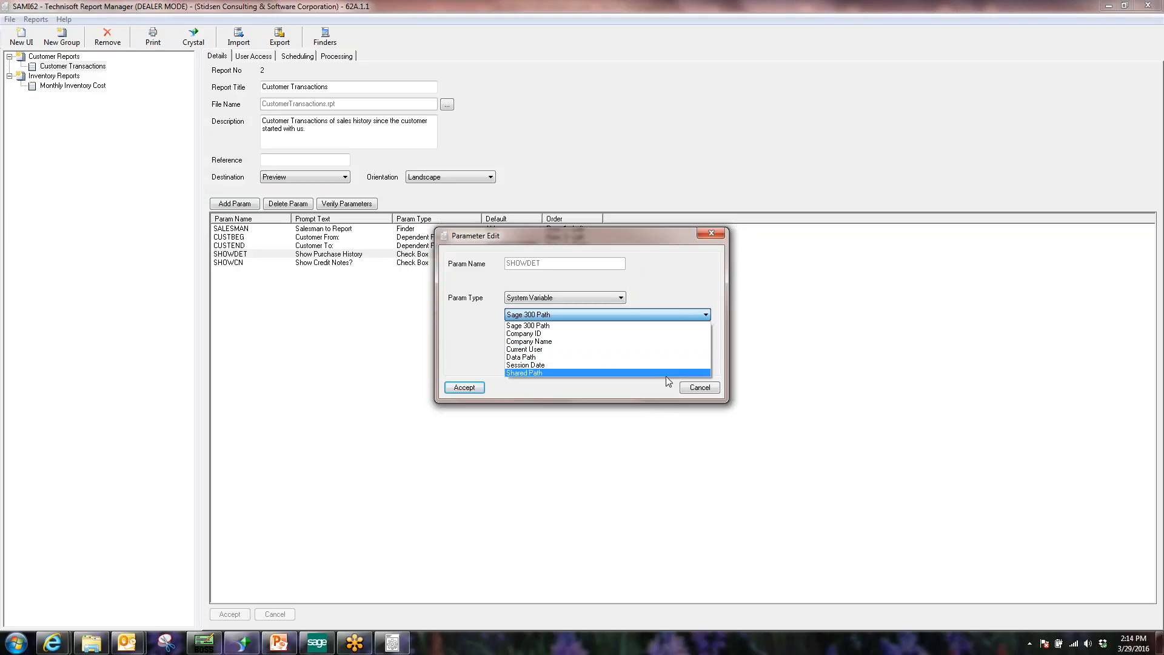
pyautogui.click(691, 388)
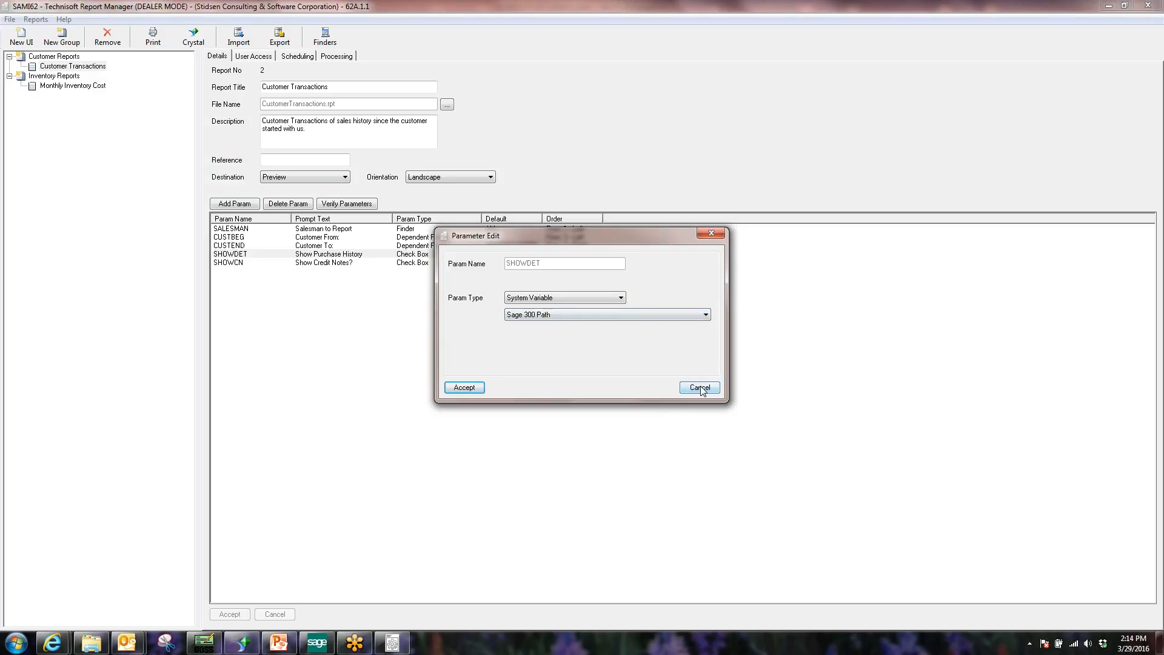
pyautogui.click(700, 388)
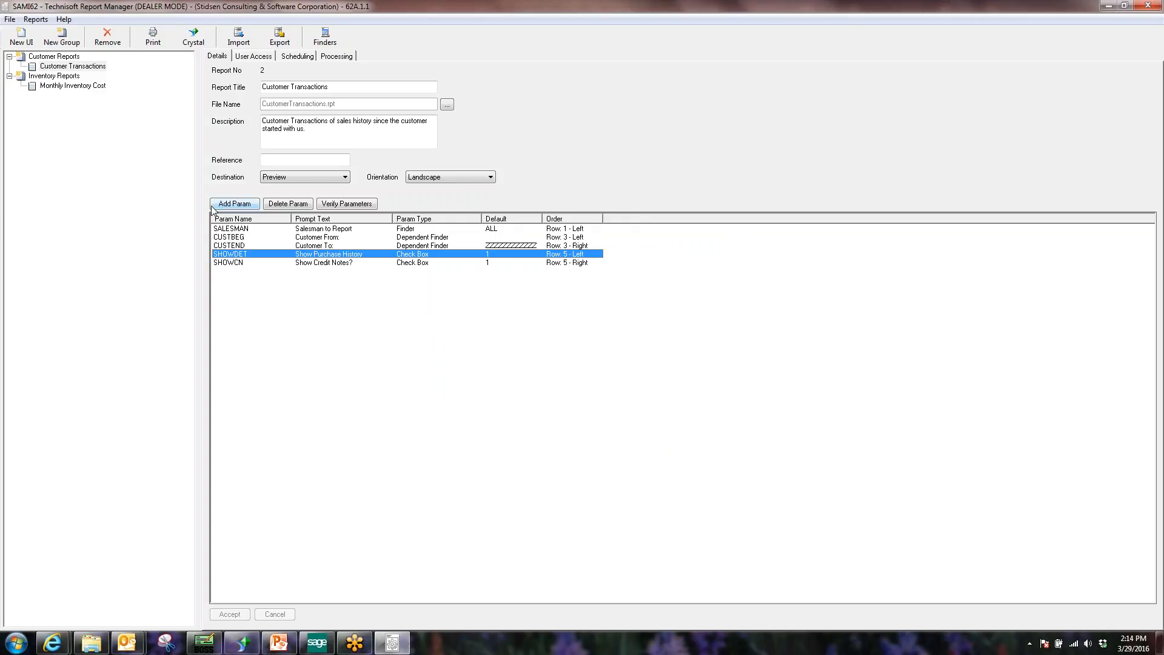
# Place the cursor in the Customer Transactions report description for editing.
pyautogui.click(356, 144)
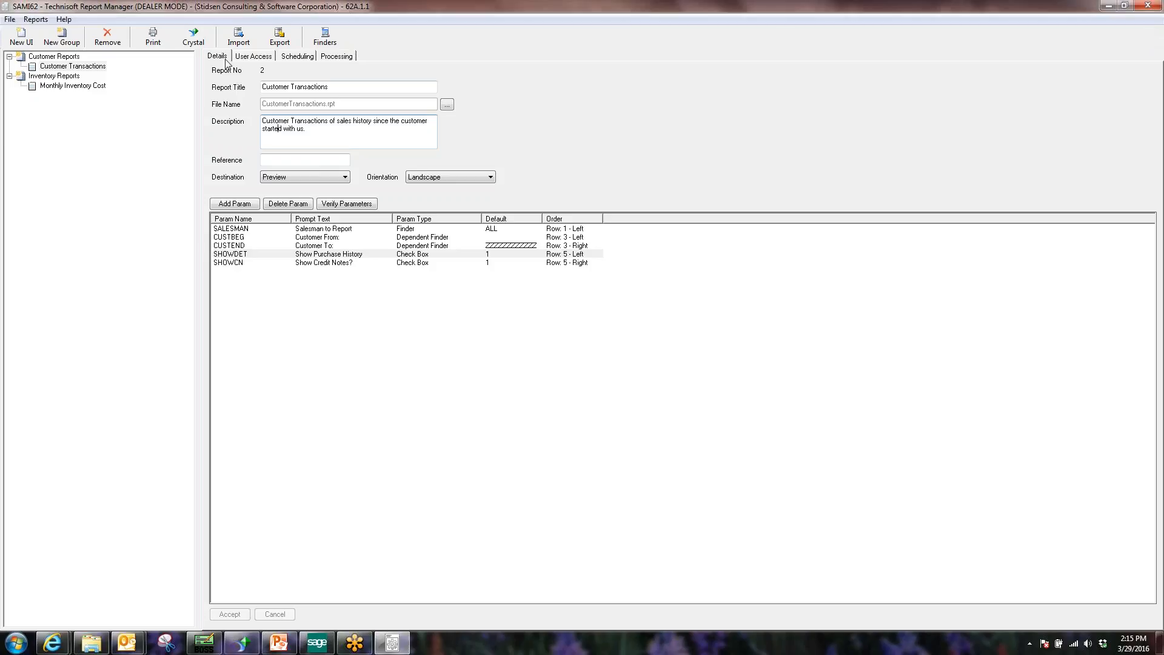
pyautogui.click(256, 56)
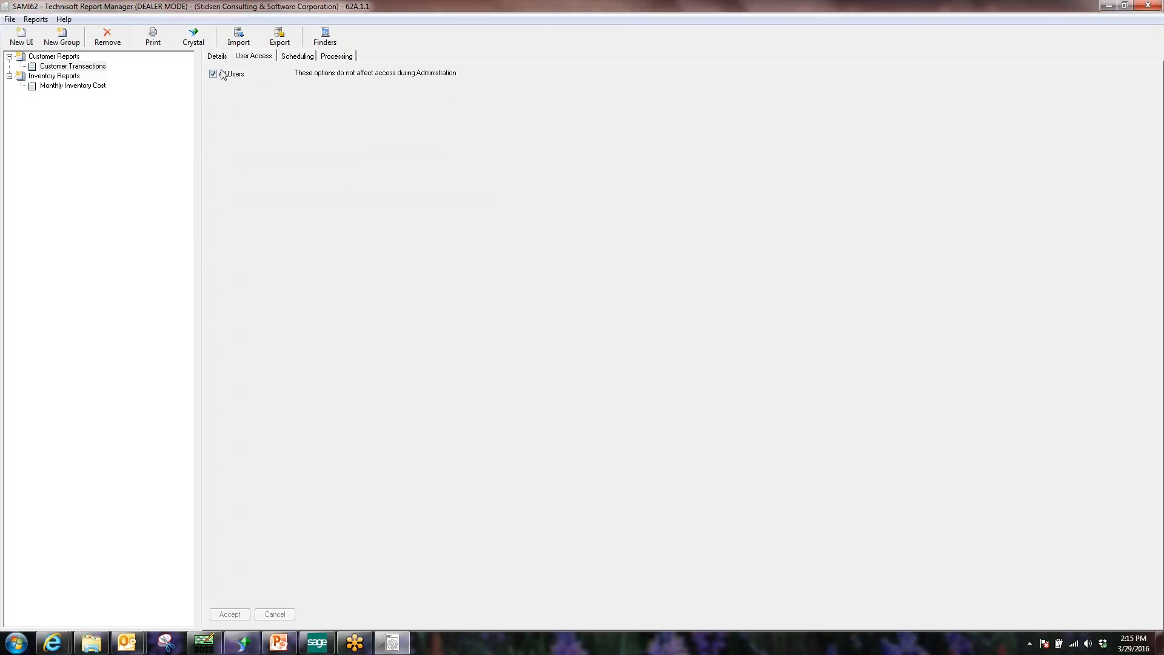
pyautogui.click(297, 57)
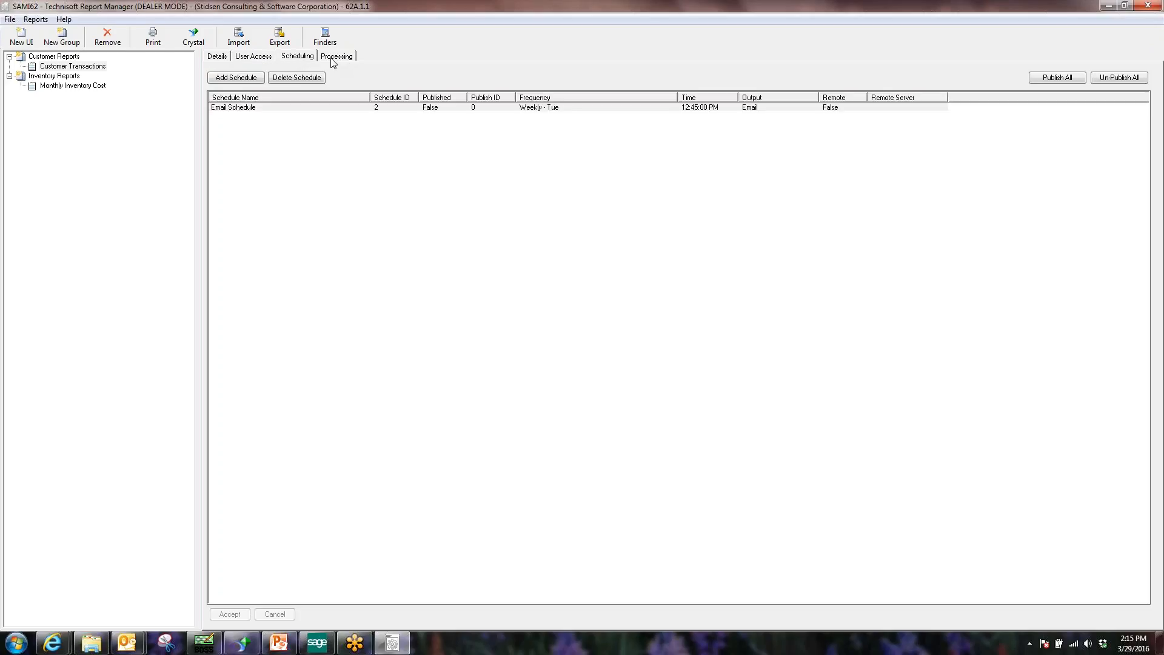
pyautogui.click(259, 59)
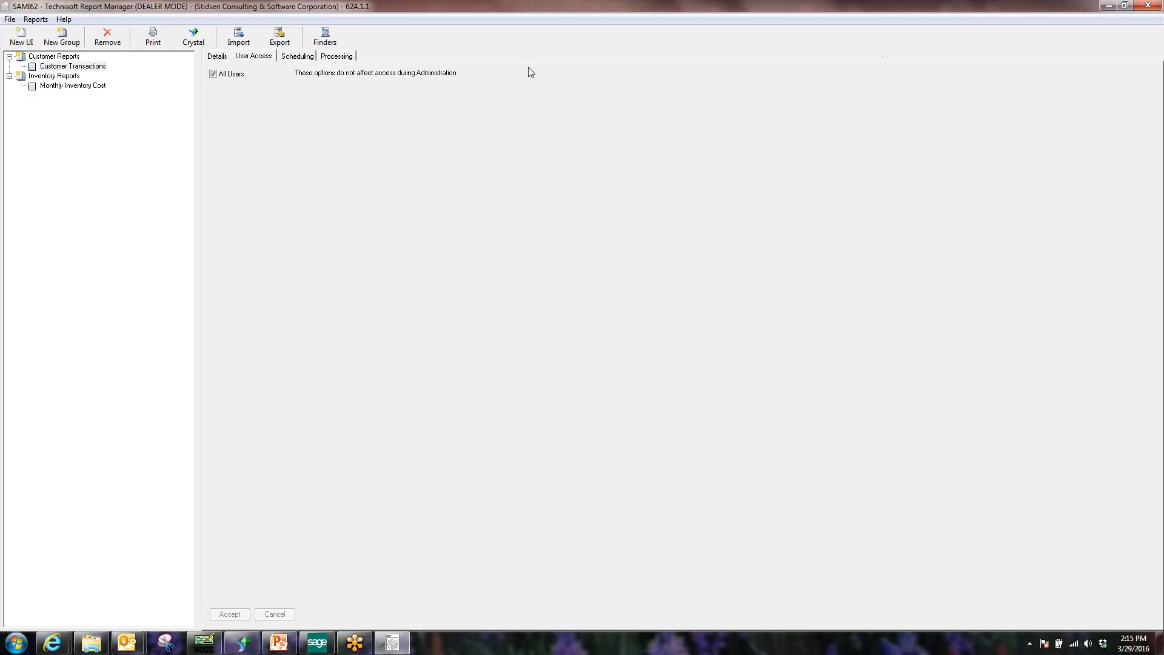
pyautogui.click(64, 67)
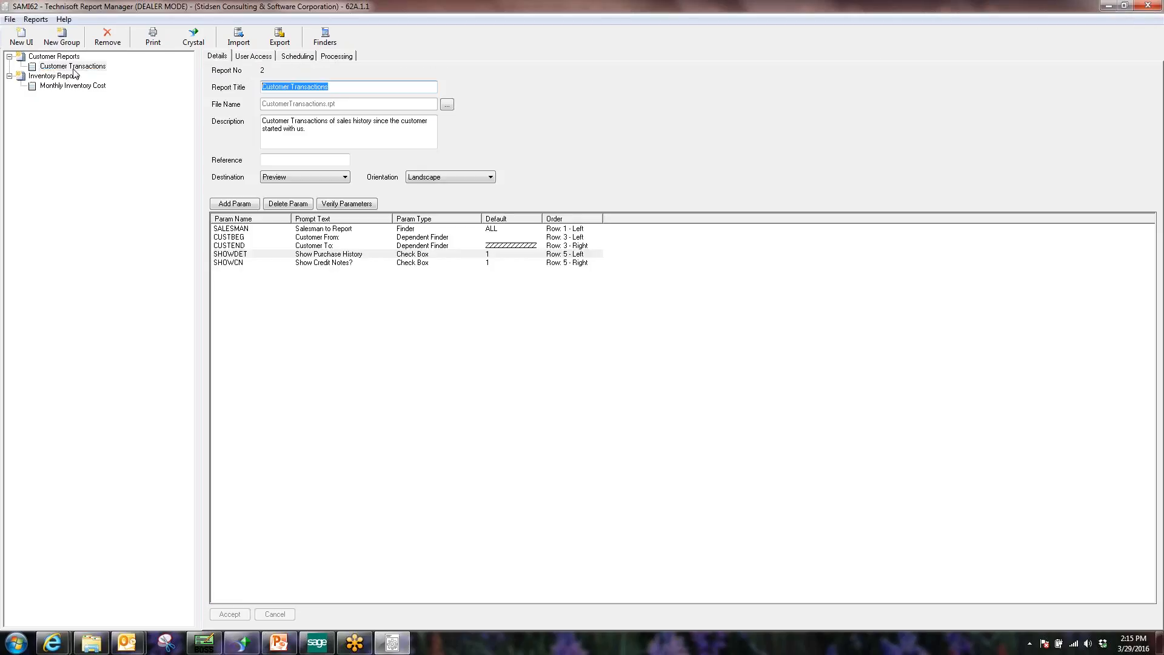
pyautogui.click(250, 58)
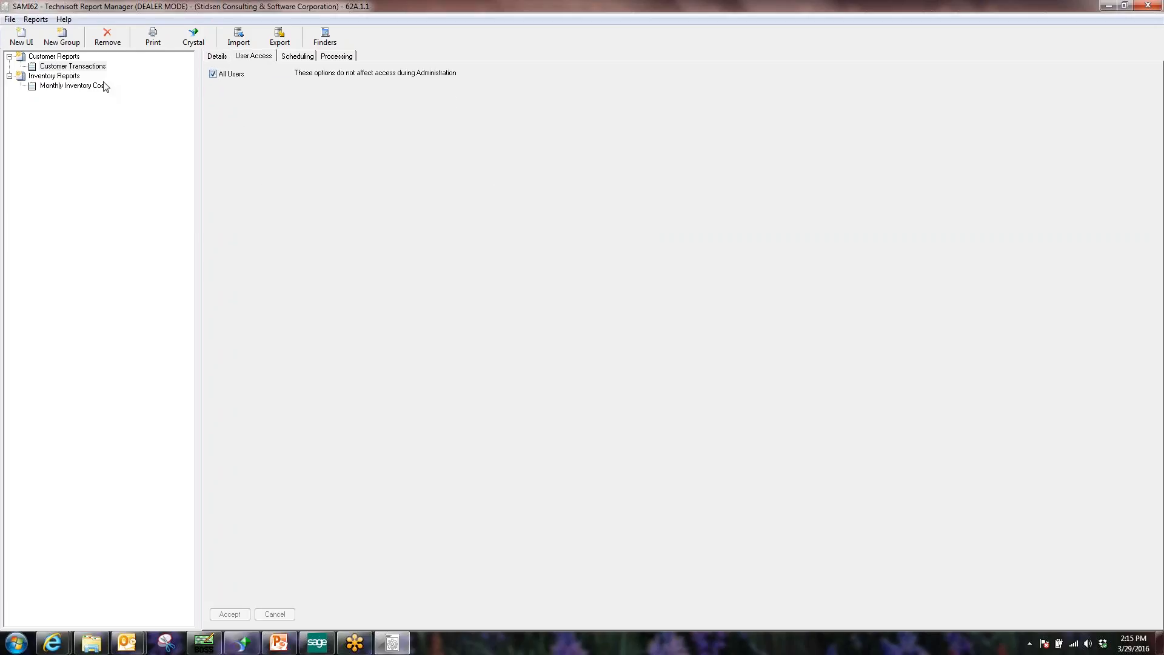
pyautogui.click(72, 87)
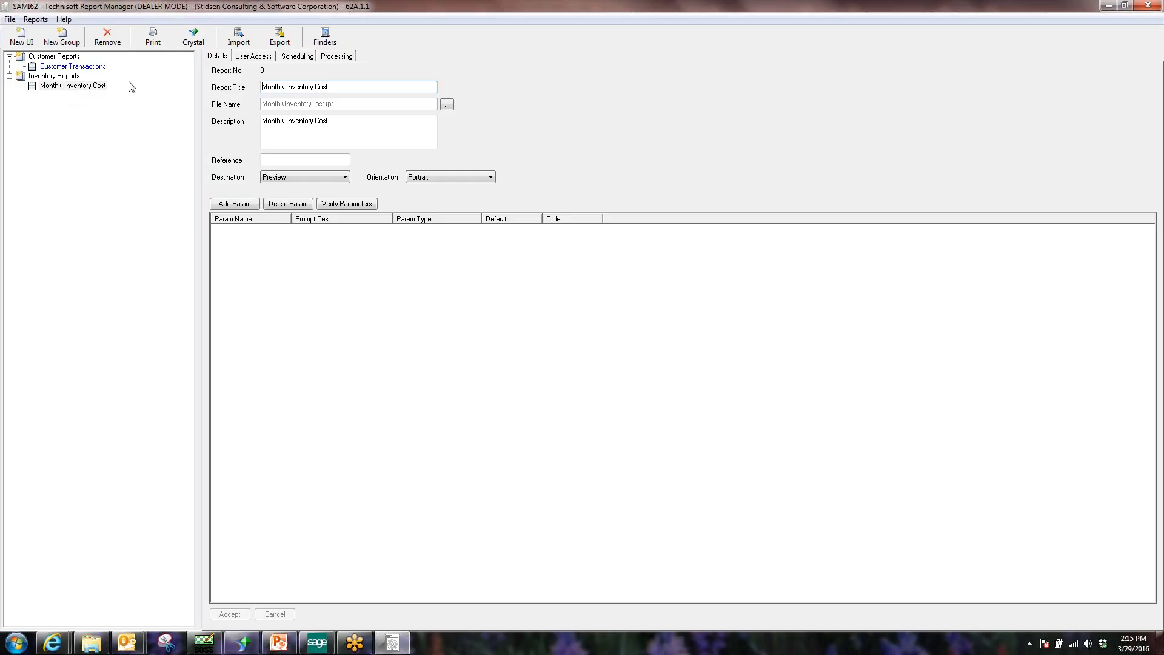
pyautogui.click(254, 56)
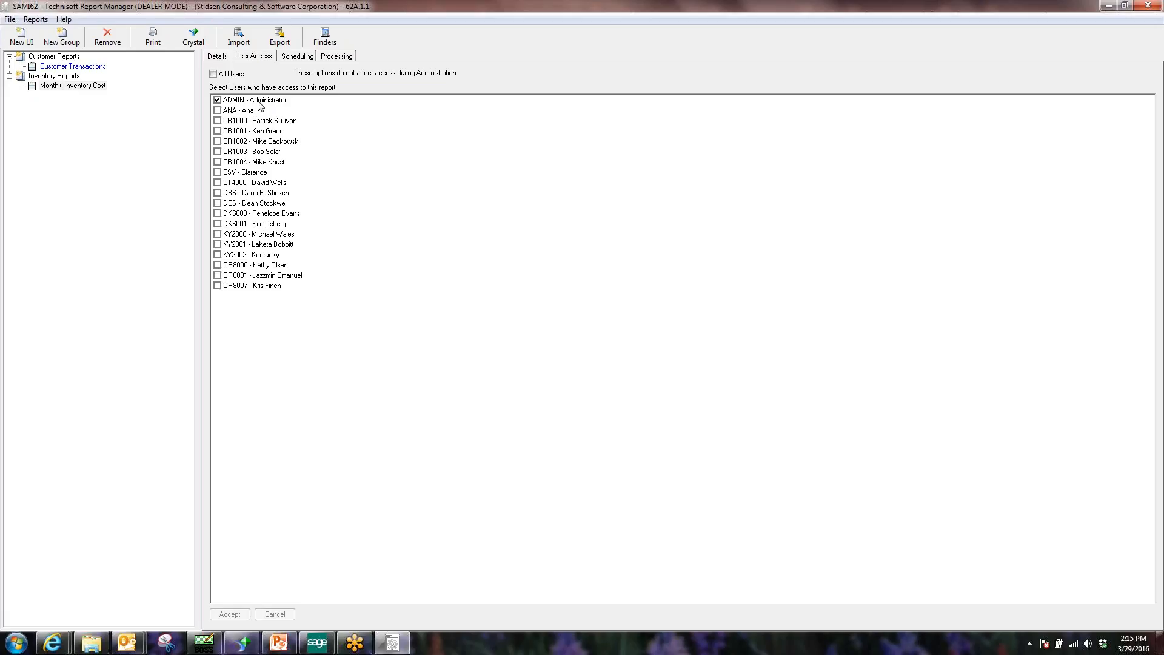
# Close Report Manager and reopen Sample Company Inc. in Sage 300 under a non-administrator user ID.
pyautogui.click(67, 67)
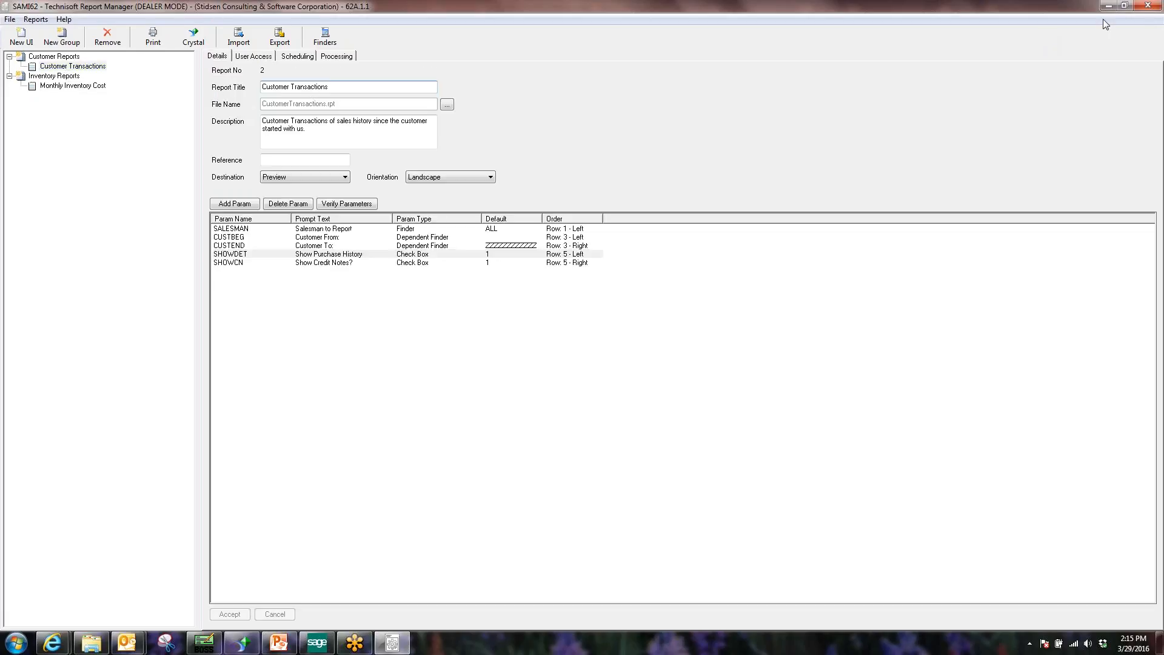
pyautogui.click(1148, 6)
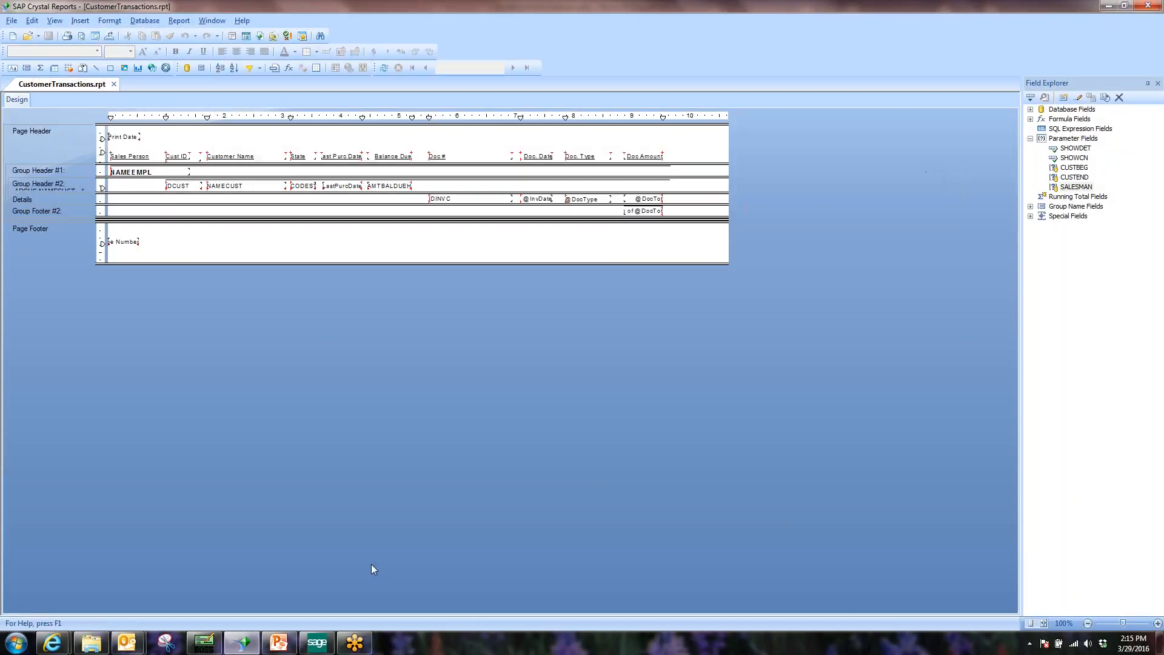
pyautogui.click(322, 644)
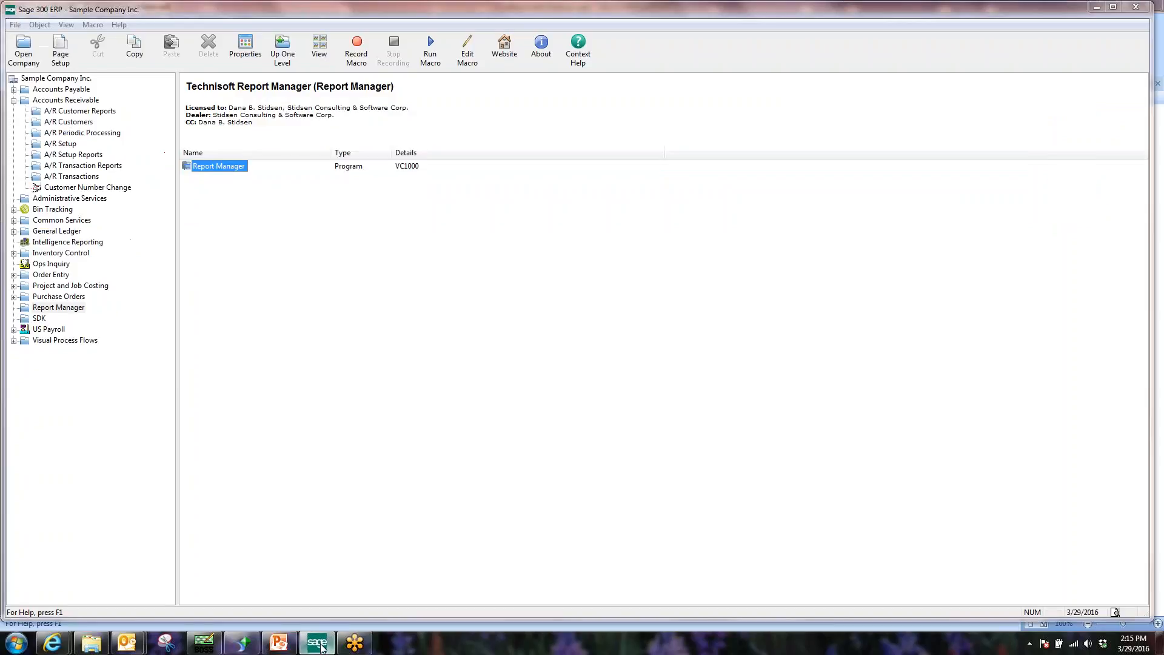
pyautogui.click(23, 45)
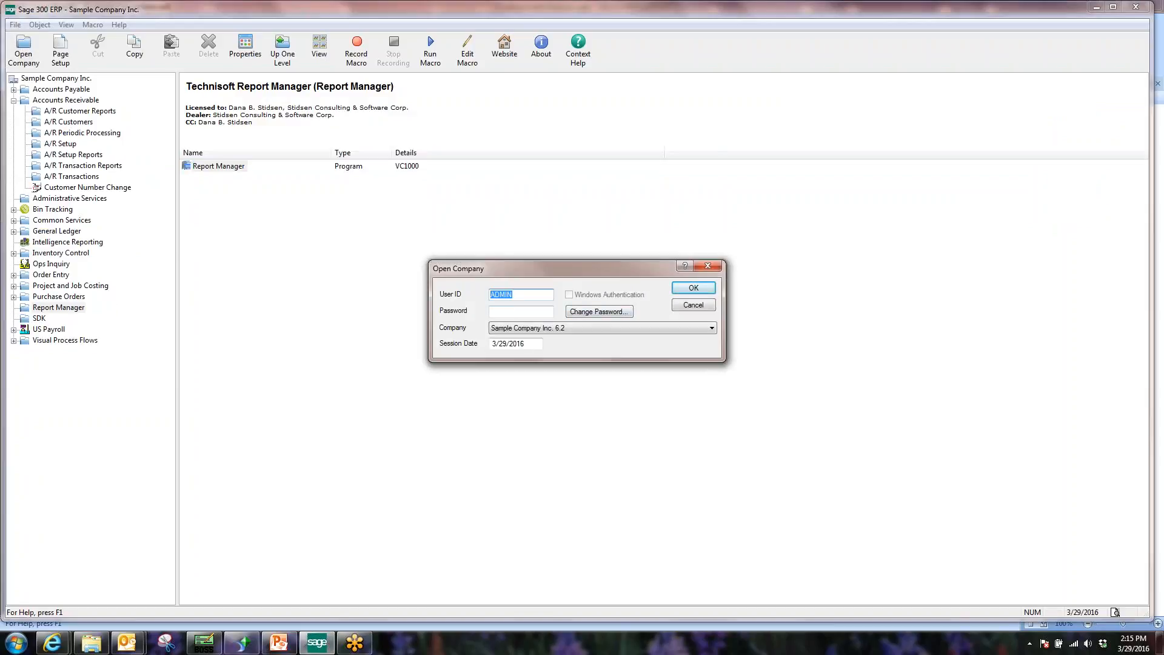
pyautogui.write('DBS')
pyautogui.press('Tab')
pyautogui.press('Return')
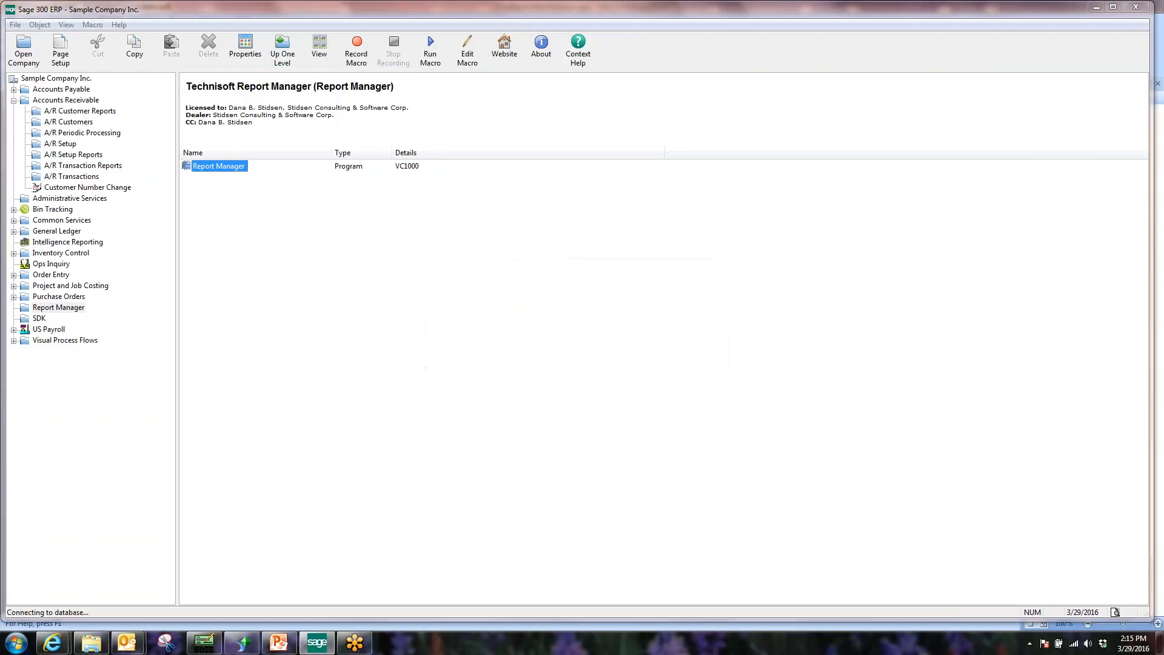
# As this user, launch Report Manager, try running Customer Transactions, cancel, and close the runner.
pyautogui.doubleClick(219, 166)
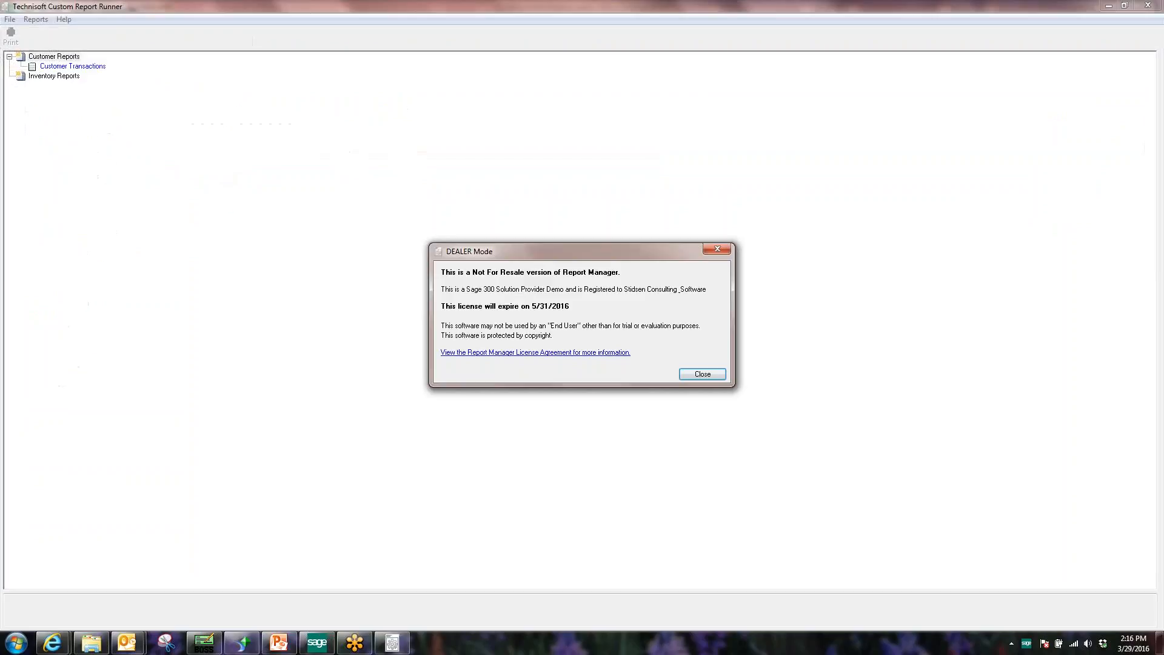
pyautogui.click(699, 373)
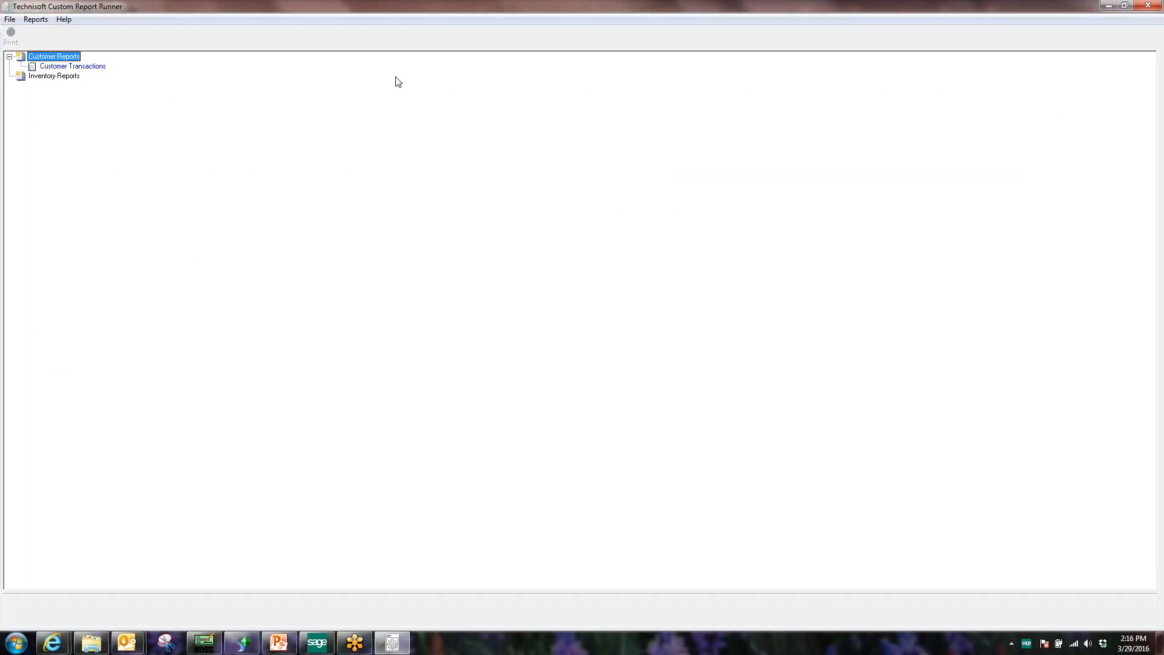
pyautogui.click(50, 67)
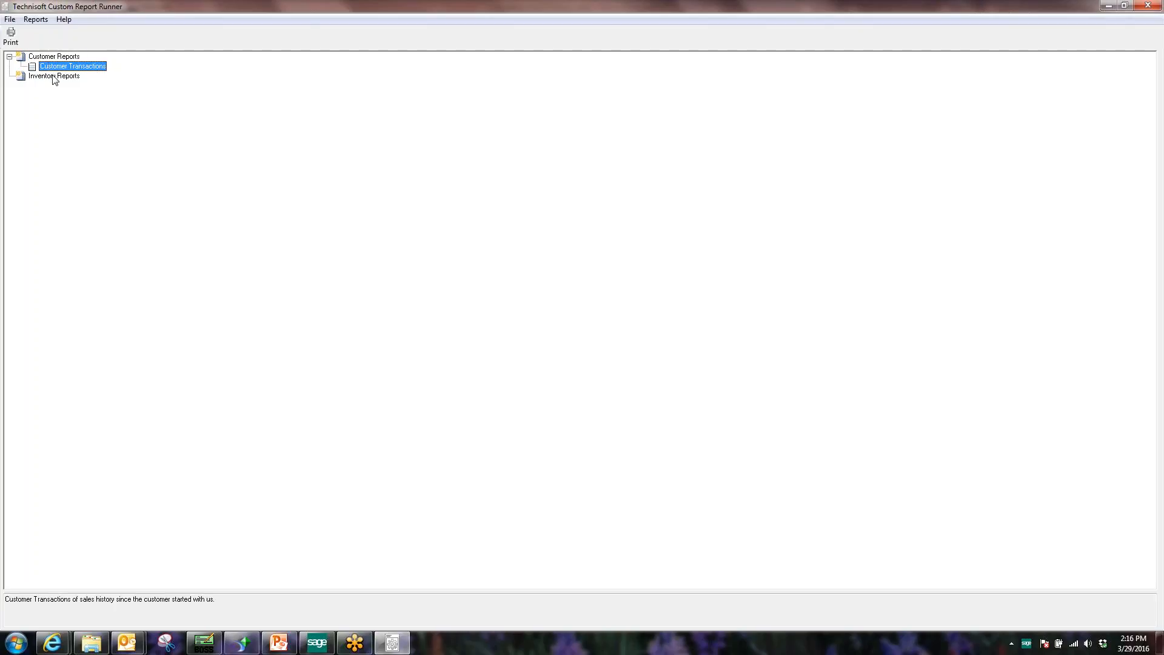
pyautogui.click(58, 76)
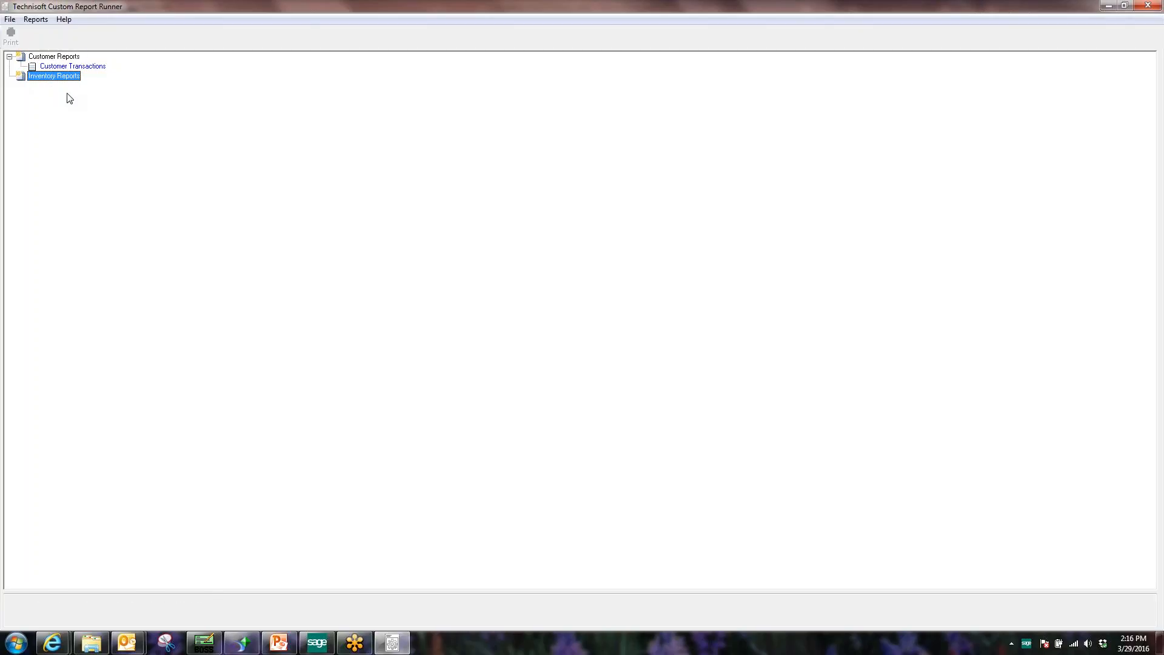
pyautogui.click(77, 70)
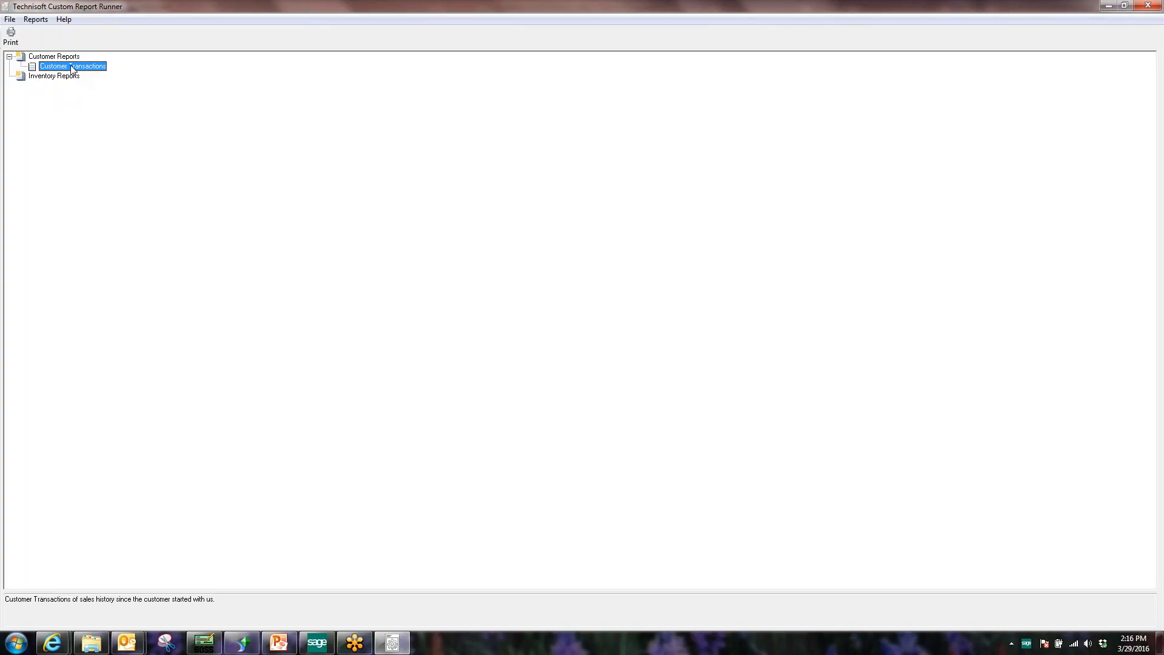
pyautogui.click(10, 37)
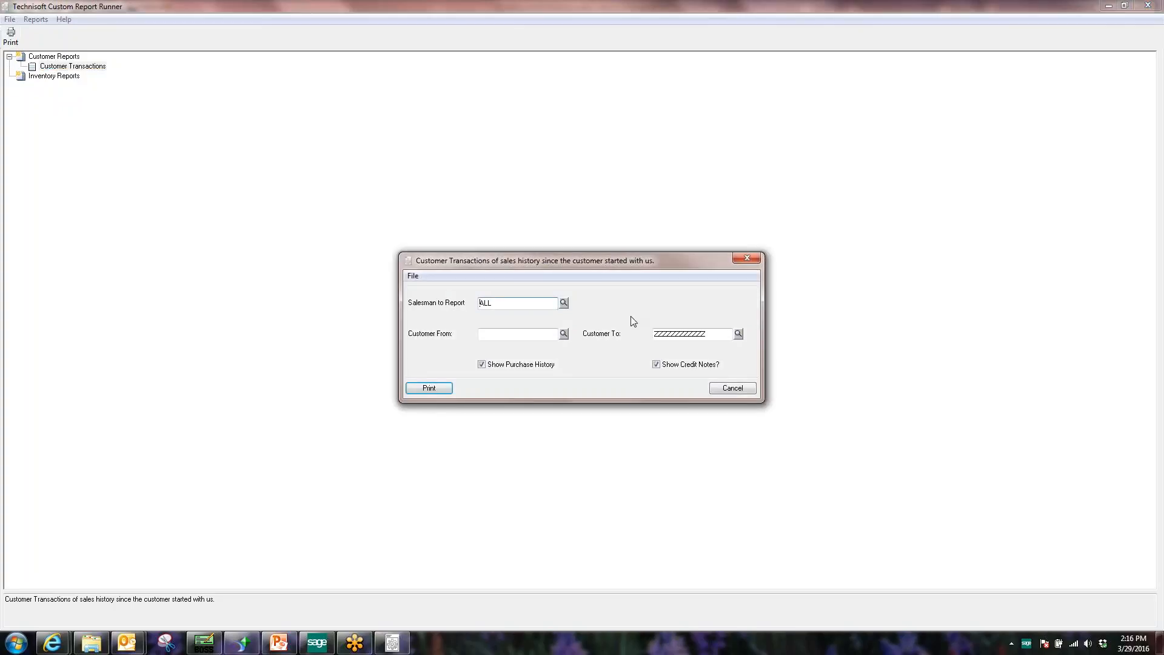
pyautogui.click(754, 387)
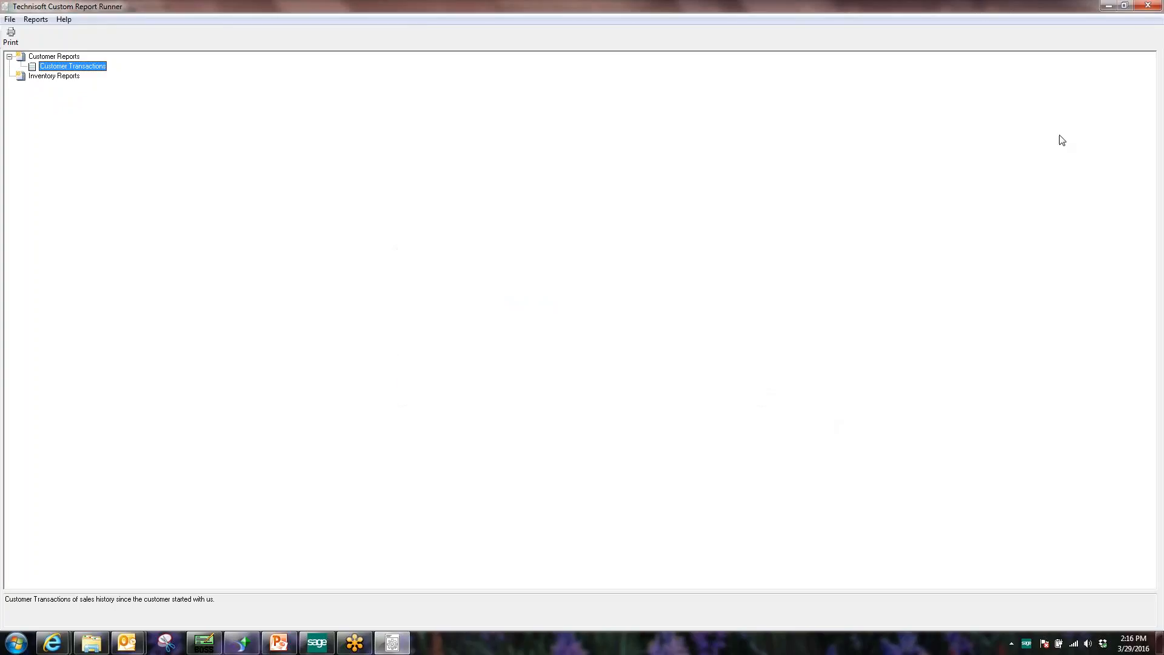
pyautogui.click(1147, 6)
pyautogui.click(23, 49)
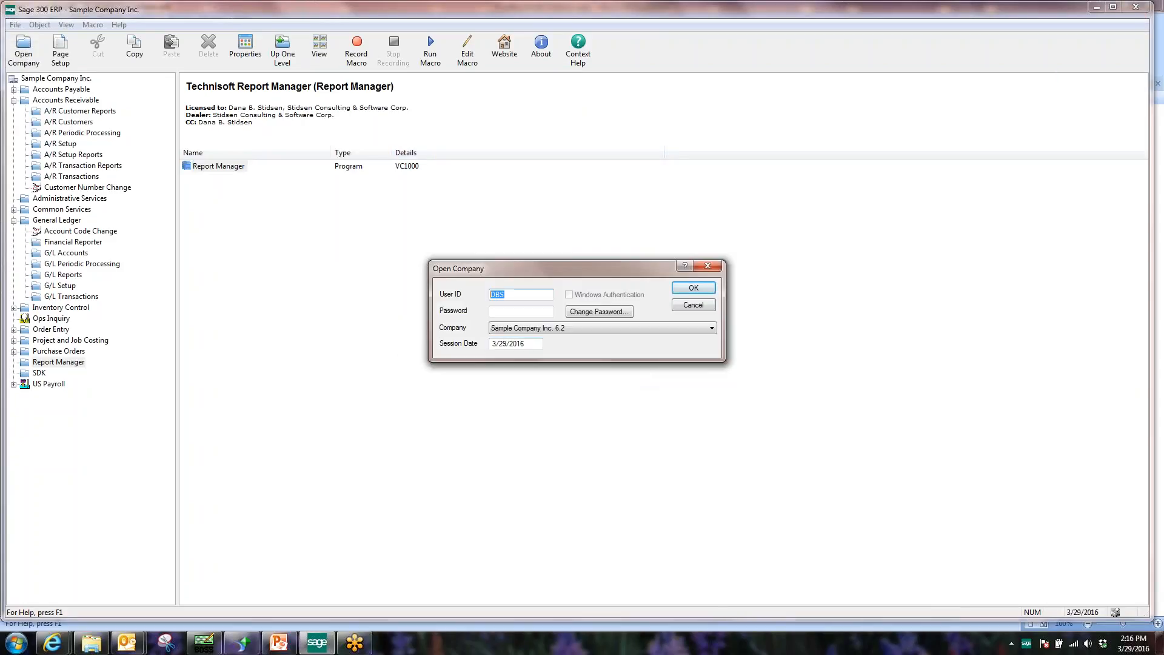
# Sign back in to Sample Company Inc. as the ADMIN user.
pyautogui.write('ADMIN')
pyautogui.write('*****')
pyautogui.press('Return')
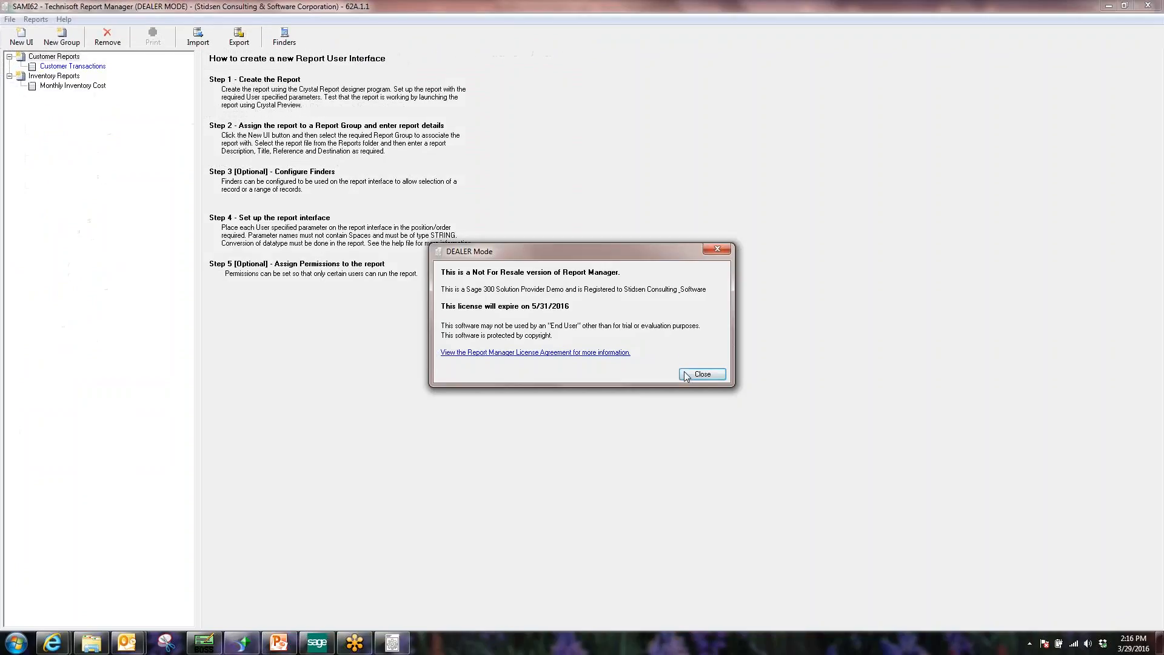
# Change the Customer Transactions destination from Preview to Email, keep Landscape, and save.
pyautogui.click(685, 374)
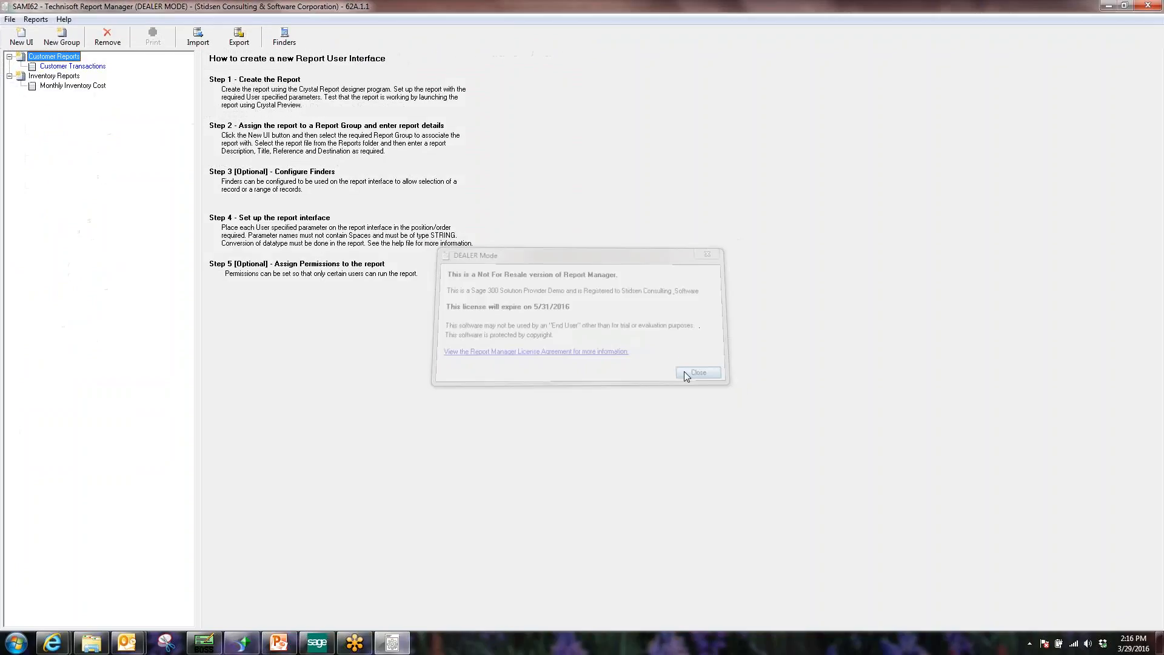
pyautogui.click(54, 67)
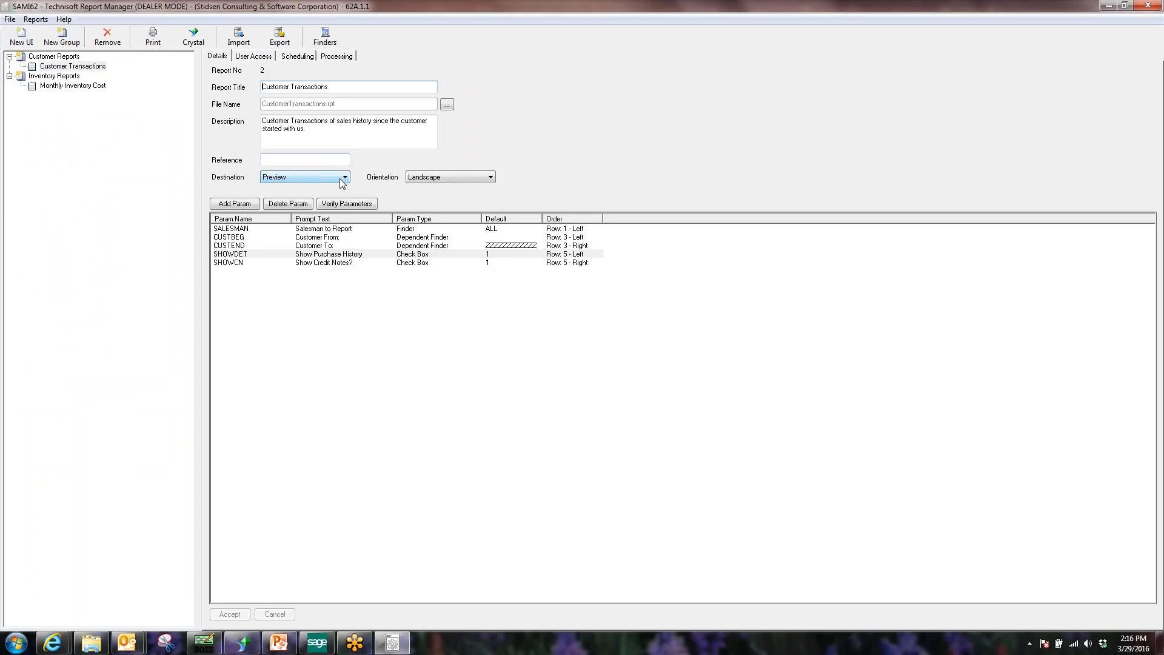
pyautogui.click(485, 179)
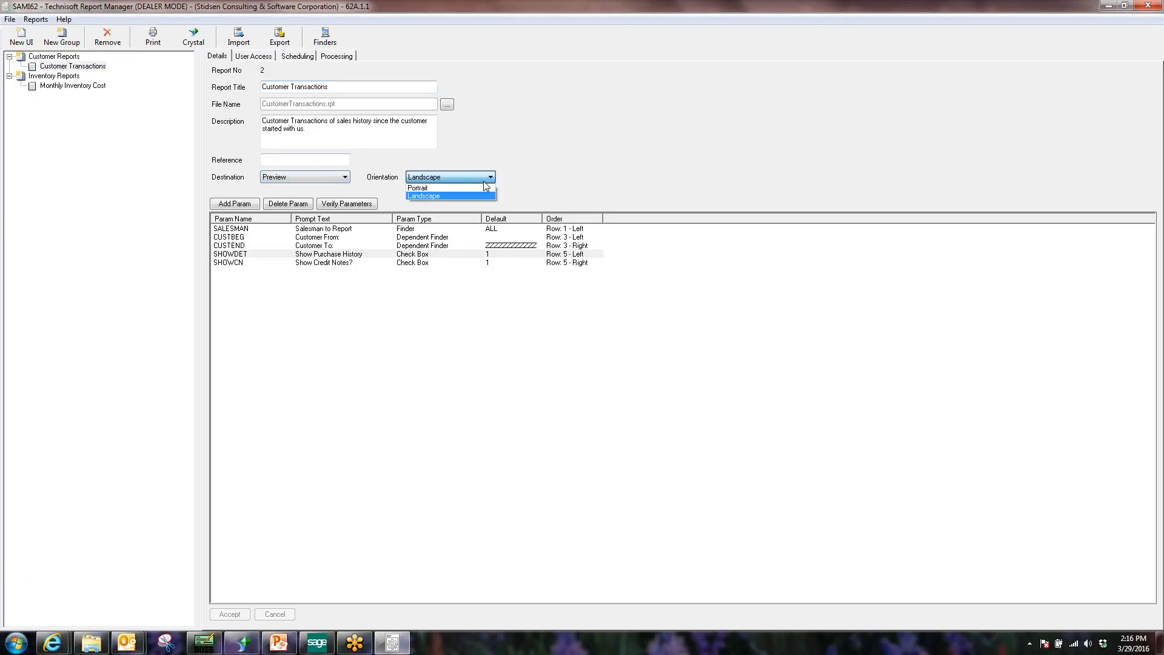
pyautogui.click(437, 196)
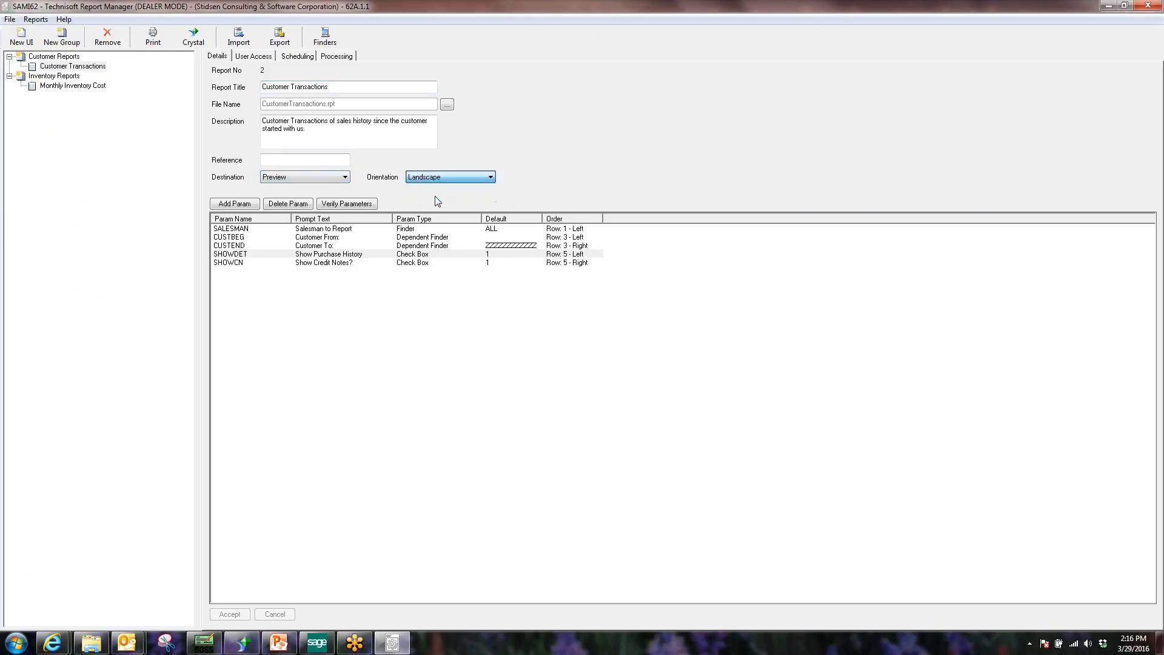
pyautogui.click(314, 179)
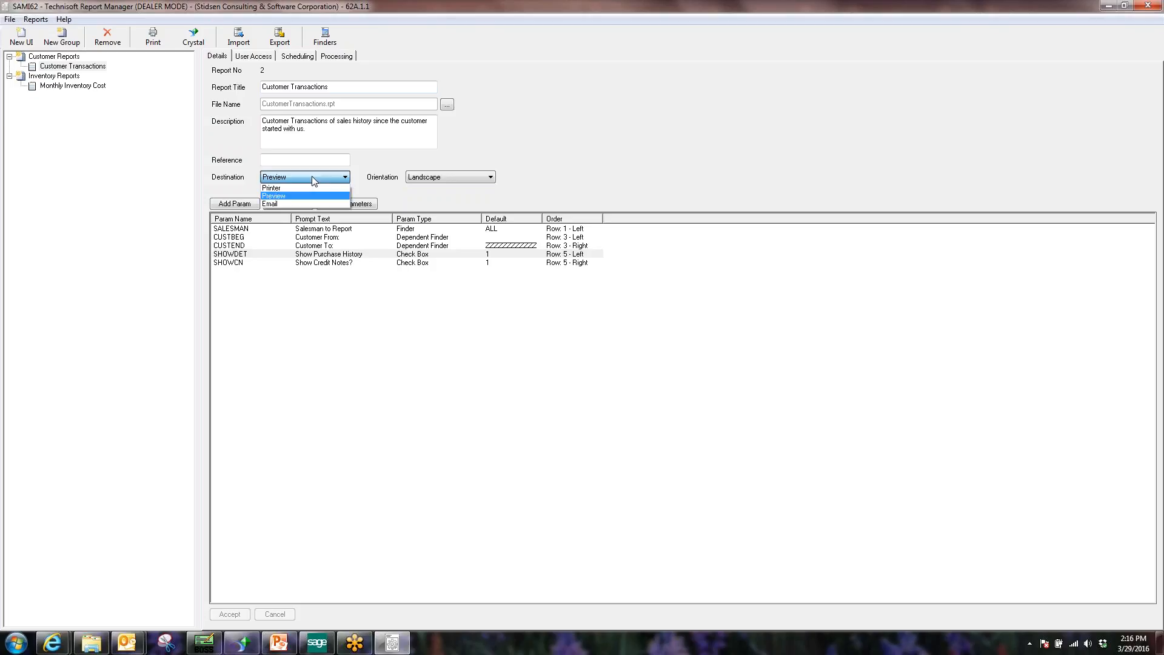
pyautogui.click(278, 204)
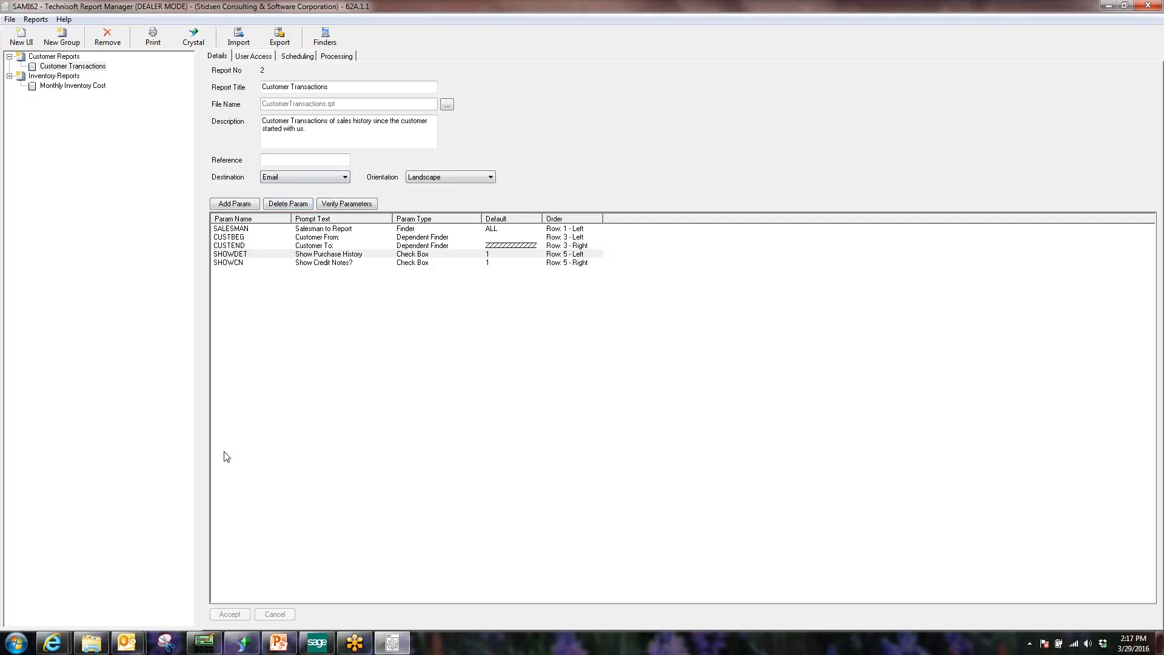
pyautogui.click(273, 253)
pyautogui.click(236, 613)
pyautogui.click(153, 37)
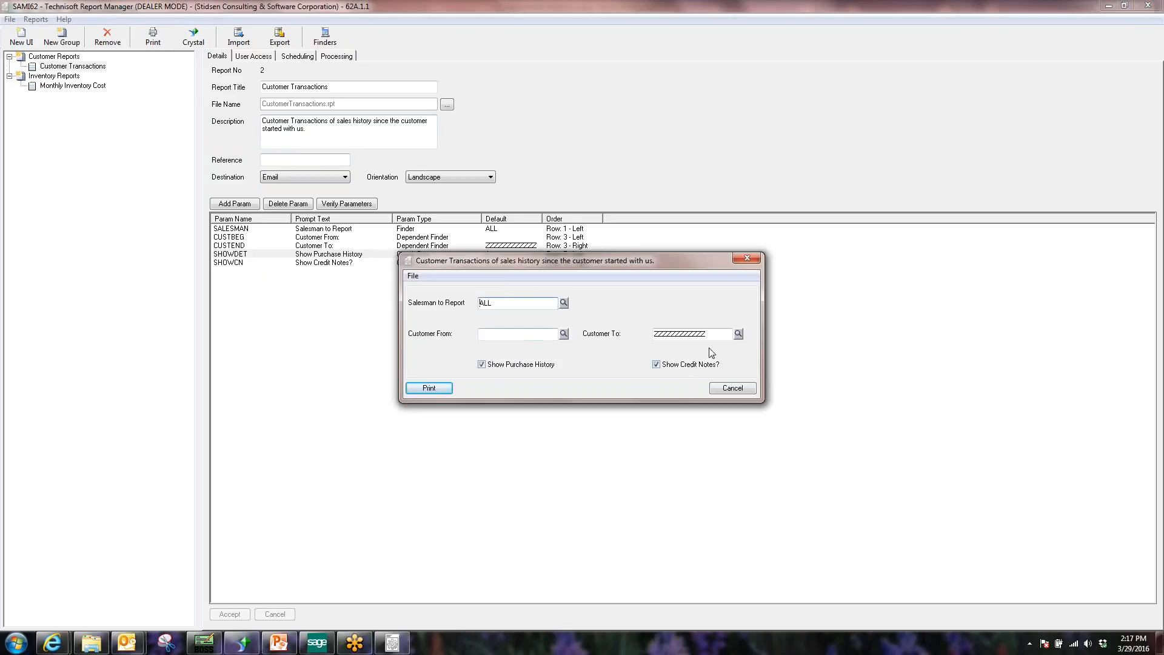
# Print the Customer Transactions report by e-mail to the recipient's address, then close its parameters.
pyautogui.click(434, 392)
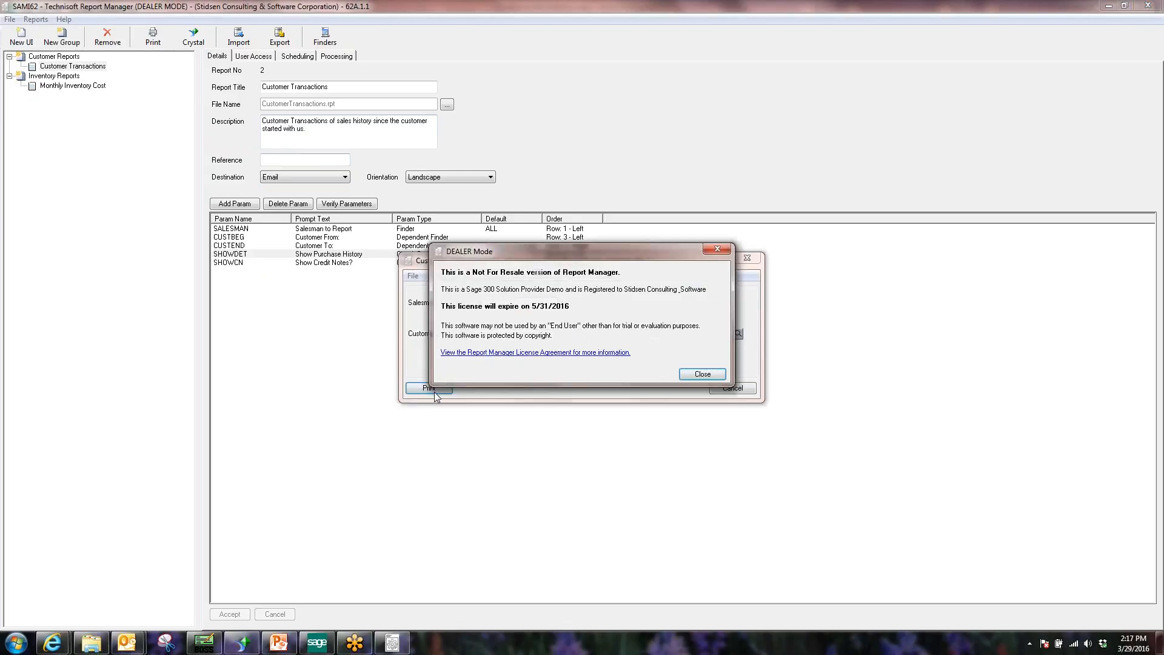
pyautogui.click(701, 373)
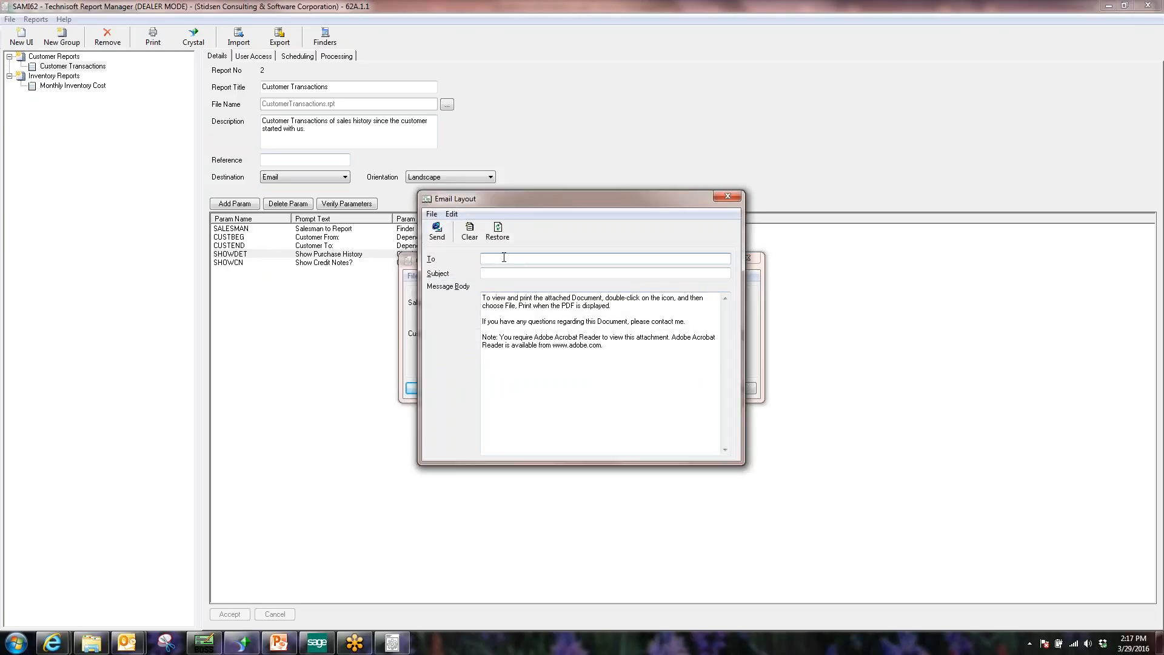
pyautogui.click(437, 232)
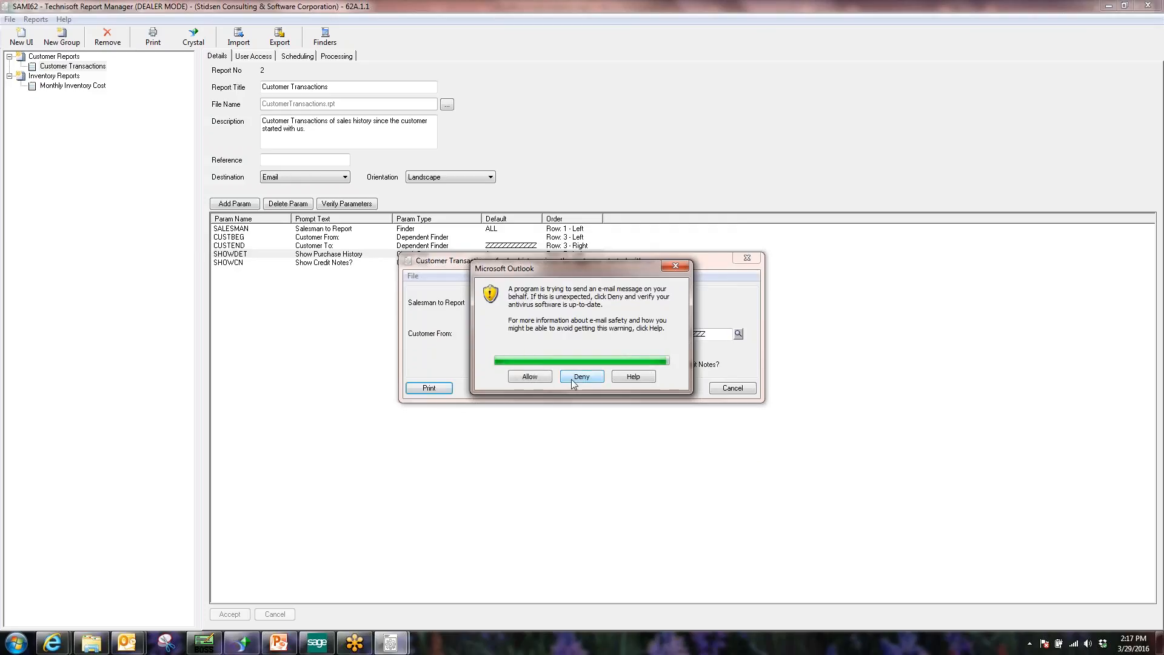
pyautogui.click(546, 381)
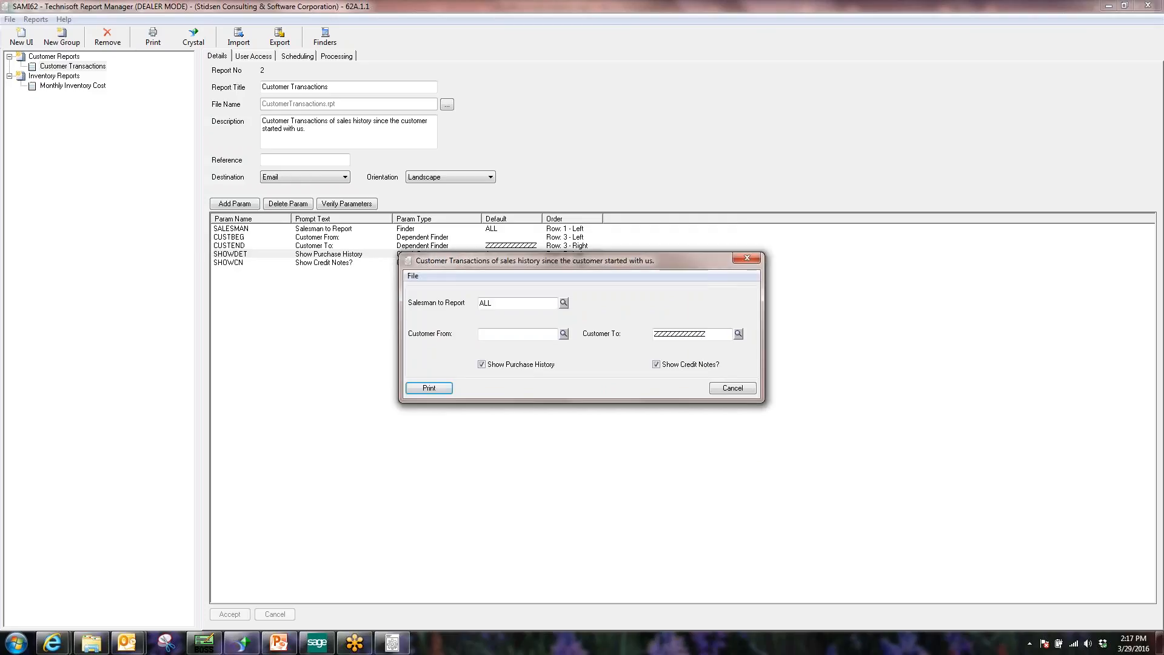
pyautogui.click(720, 391)
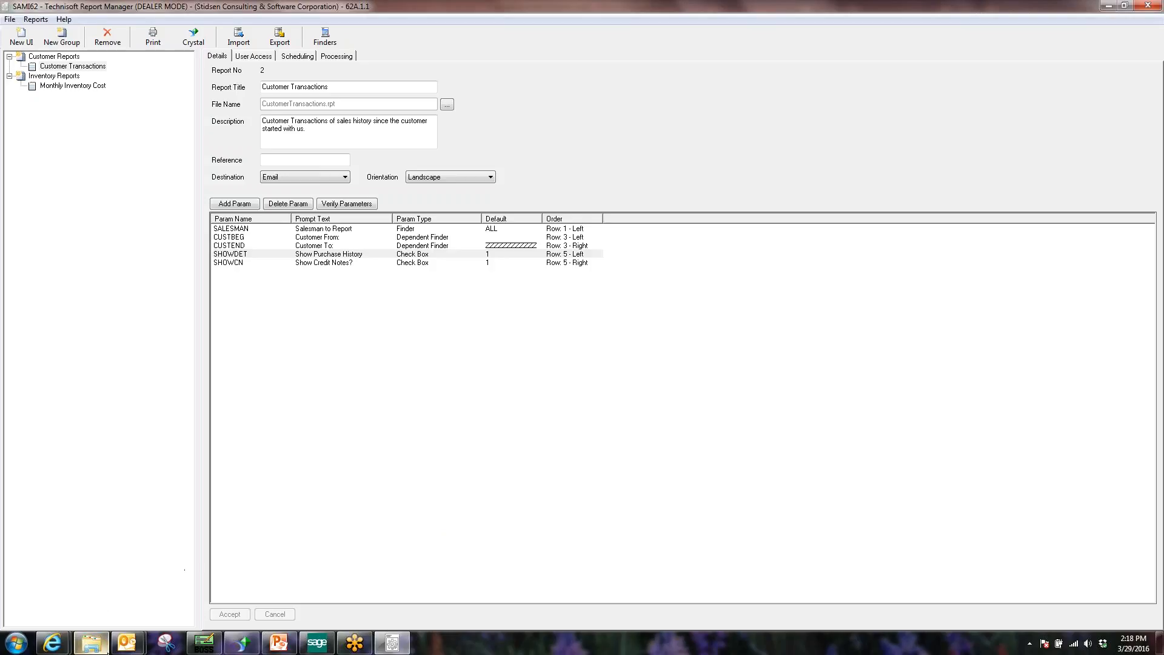
# Close the meeting invitation, run Send/Receive All Folders in Outlook, then minimize Outlook.
pyautogui.click(178, 605)
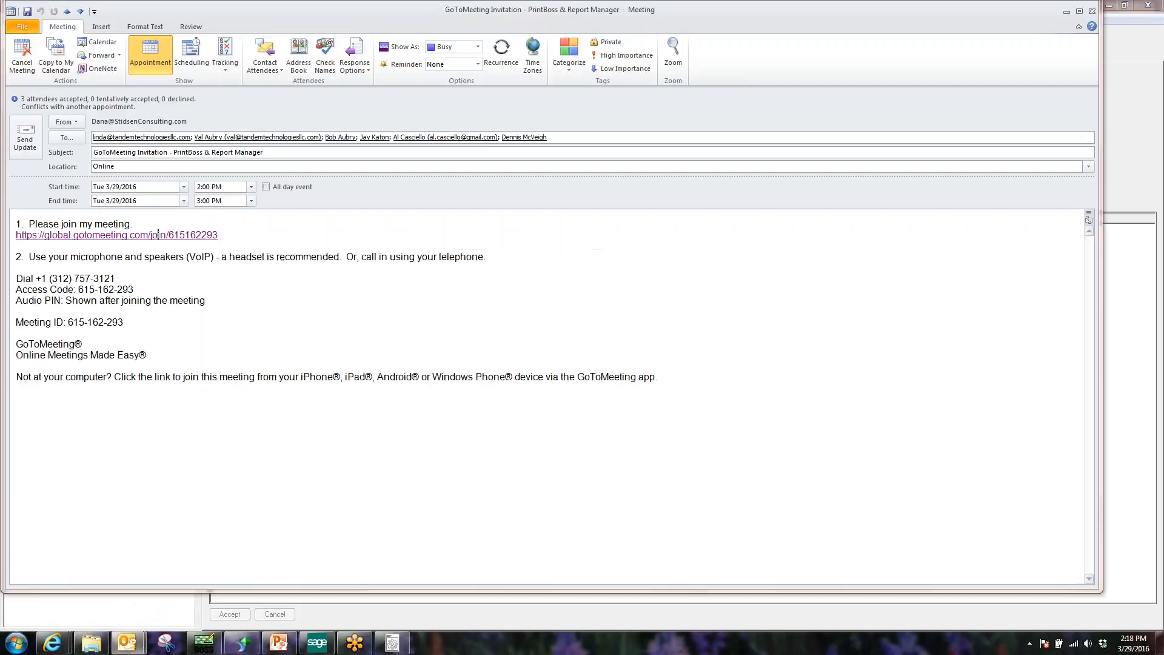
pyautogui.click(1092, 12)
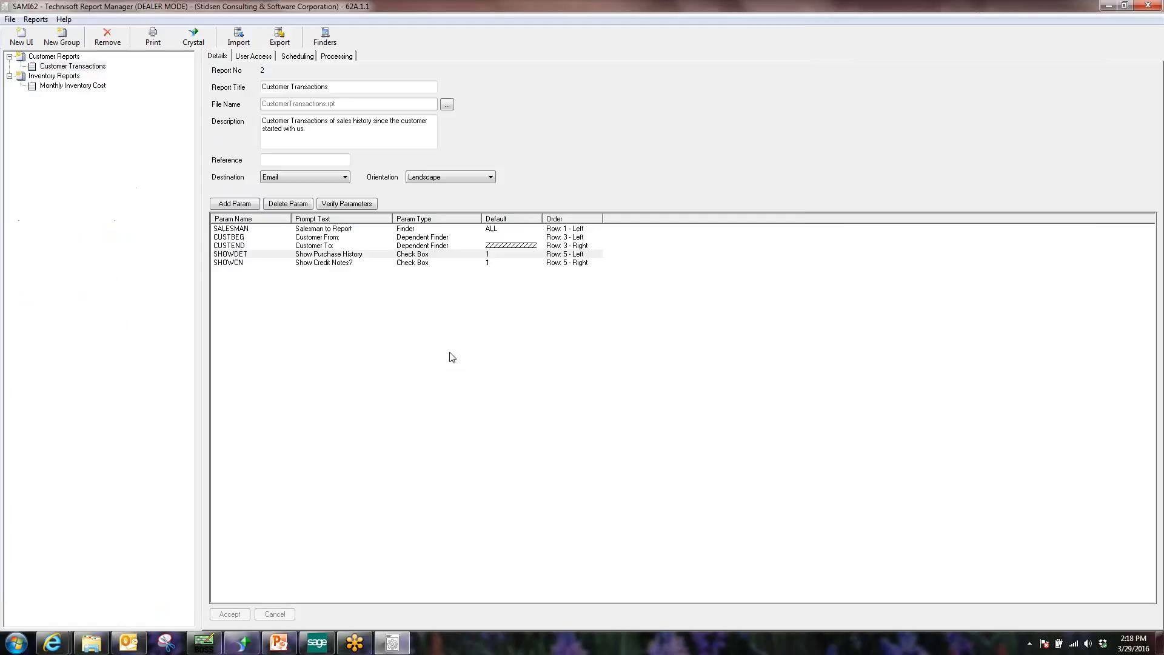
pyautogui.click(135, 635)
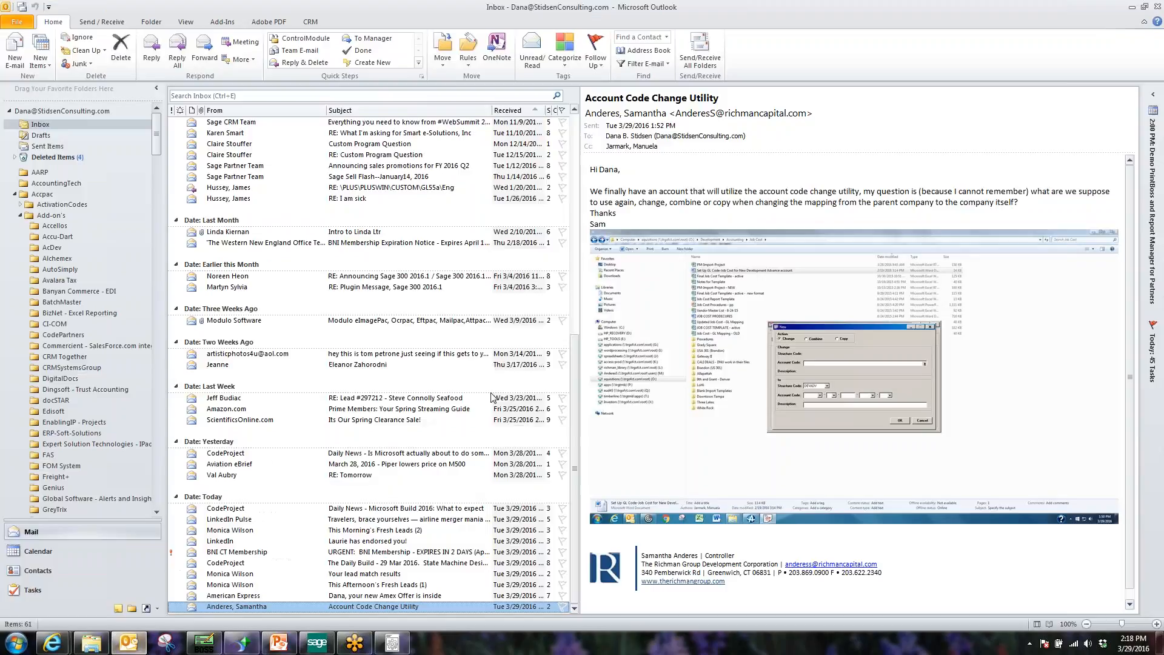
pyautogui.click(703, 54)
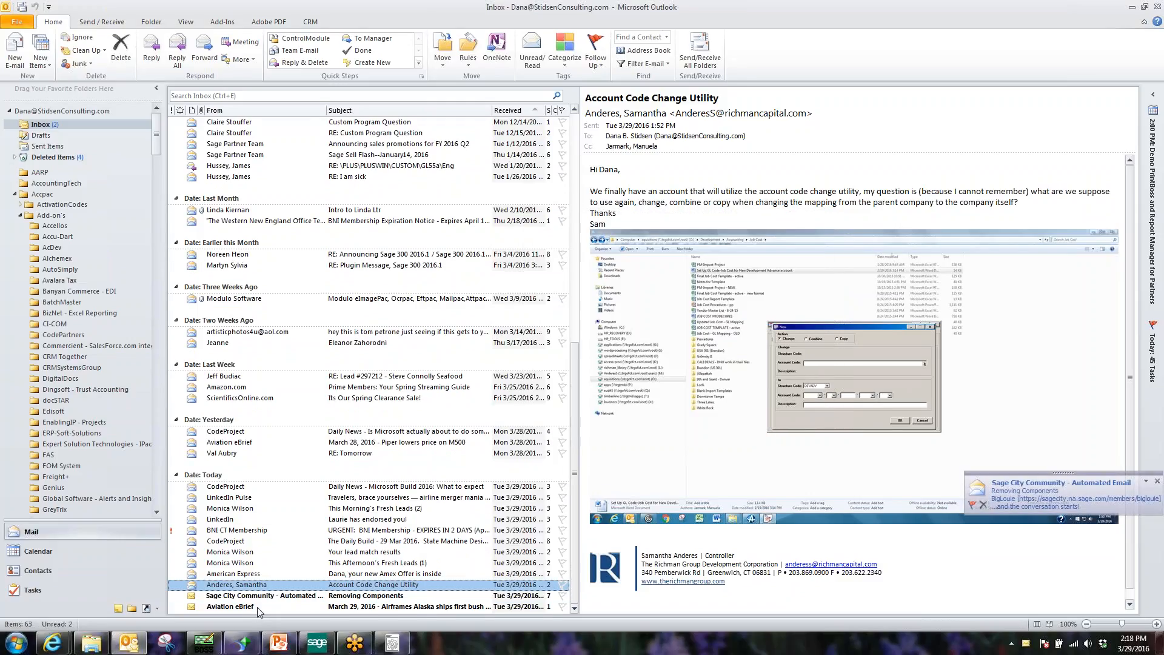
pyautogui.click(1131, 7)
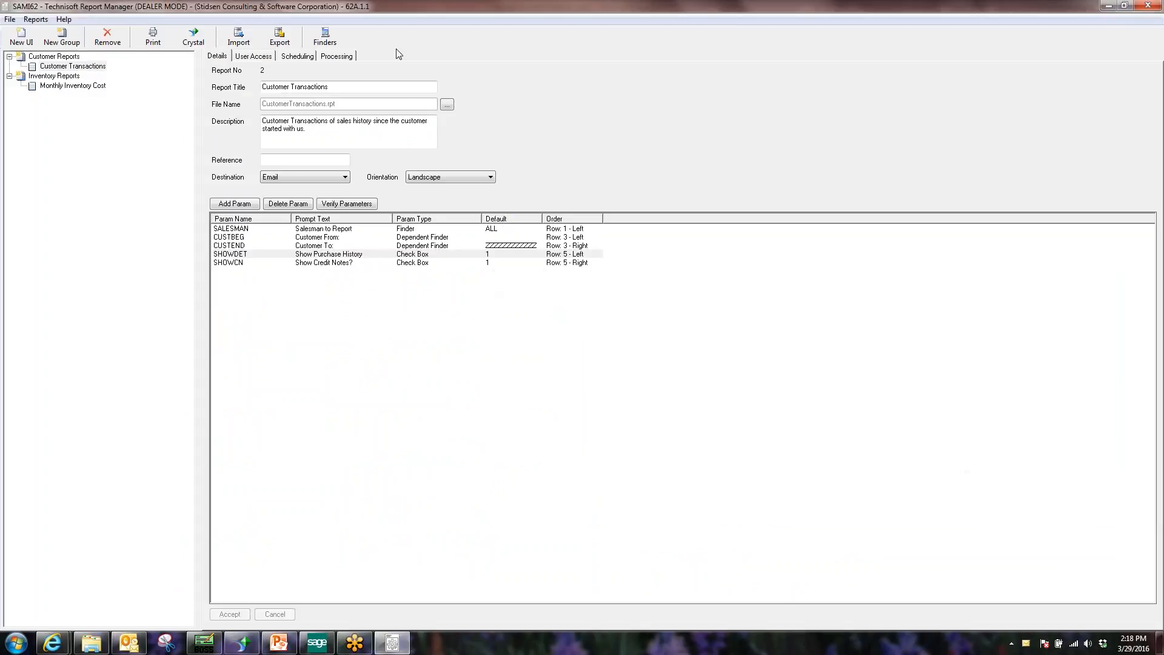
# Open the existing Email Schedule and review its name, weekly Tuesday 12:45 PM timing and recipient.
pyautogui.click(297, 57)
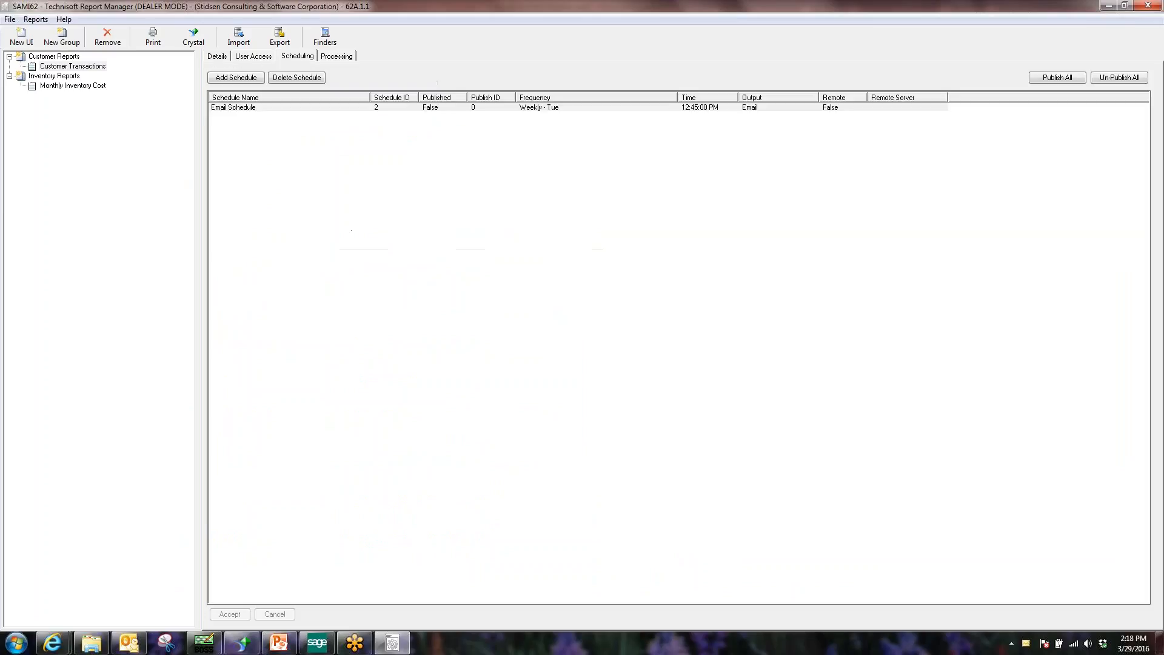
pyautogui.click(282, 109)
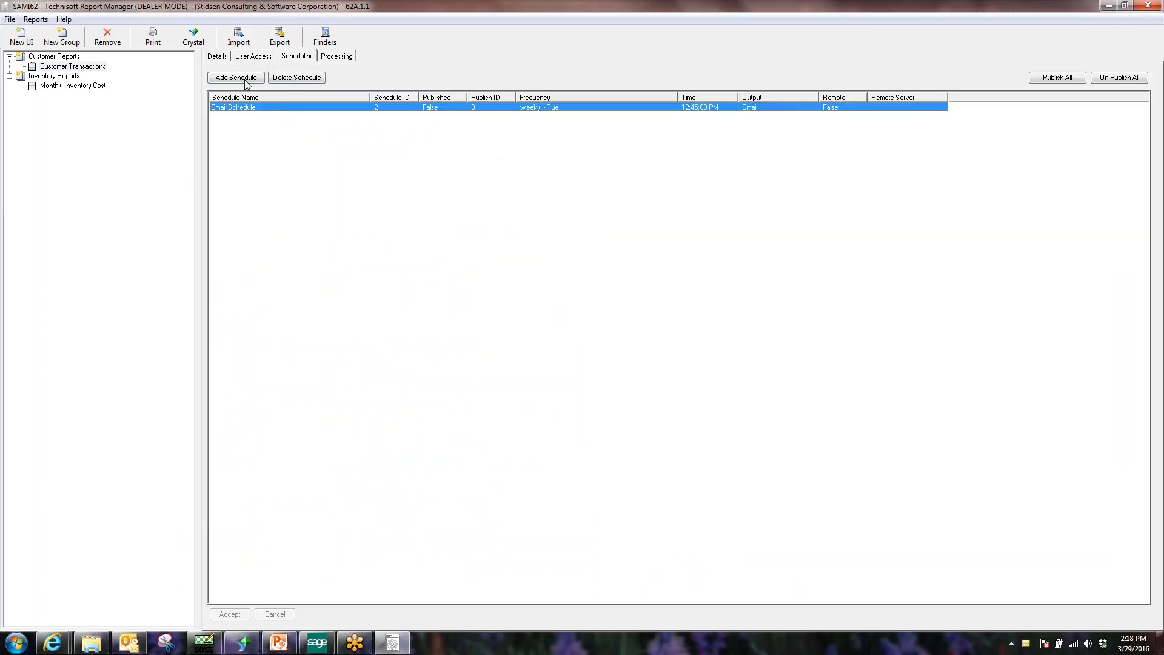
pyautogui.doubleClick(278, 107)
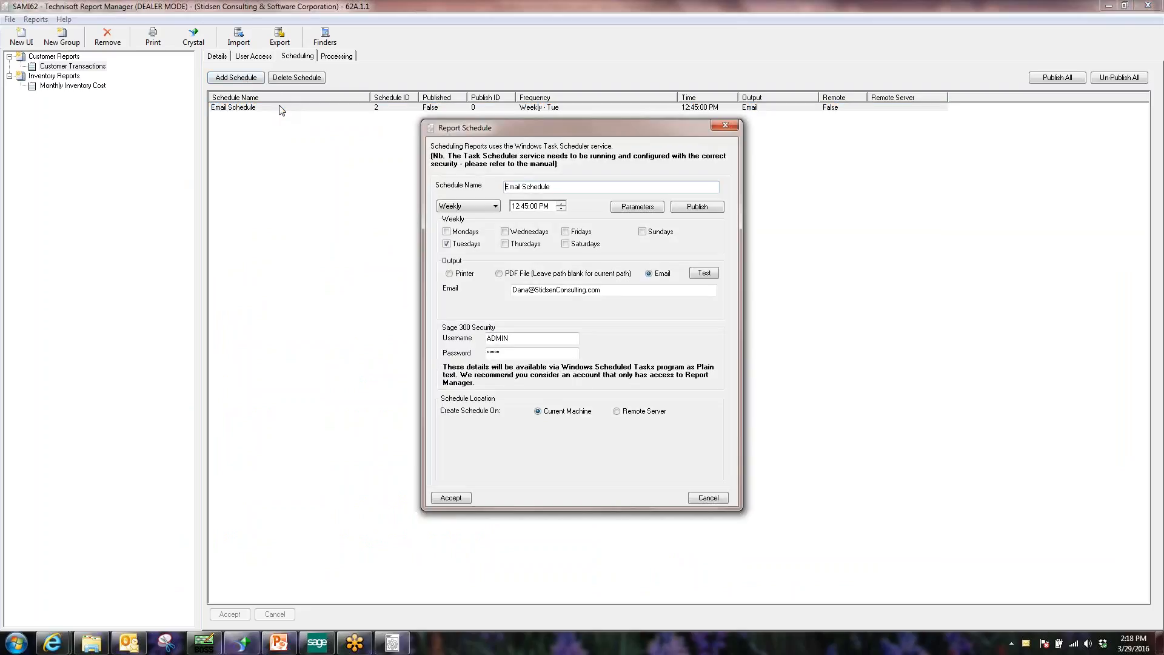
pyautogui.moveTo(563, 137); pyautogui.dragTo(512, 129)
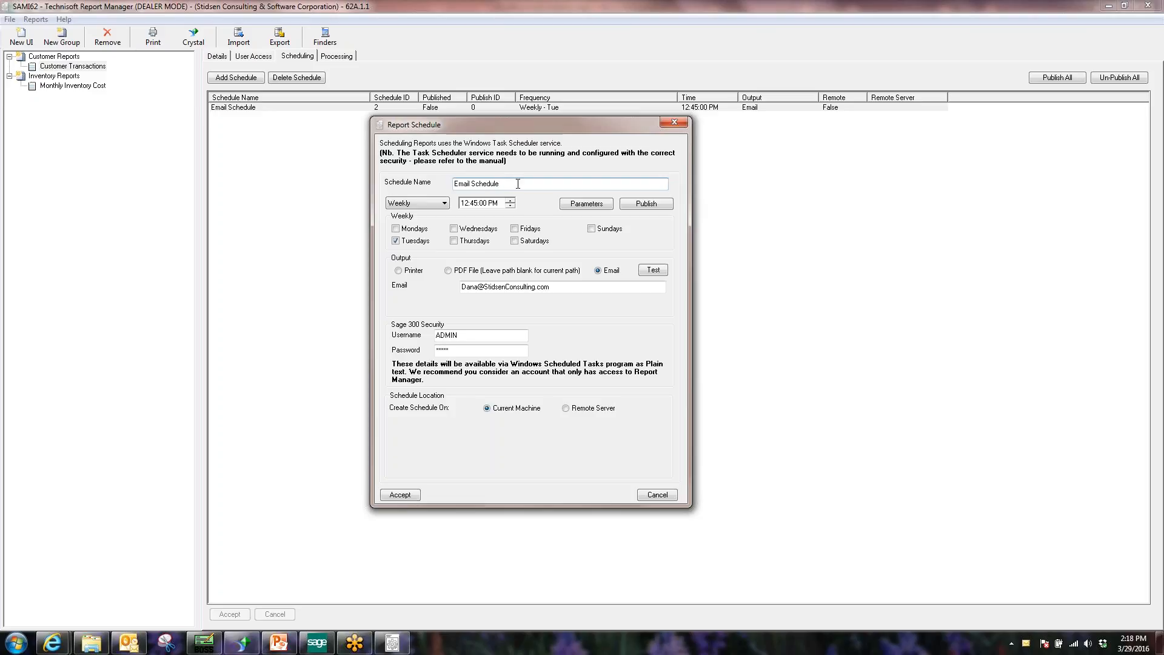
pyautogui.moveTo(519, 184); pyautogui.dragTo(452, 183)
pyautogui.click(410, 205)
pyautogui.click(475, 203)
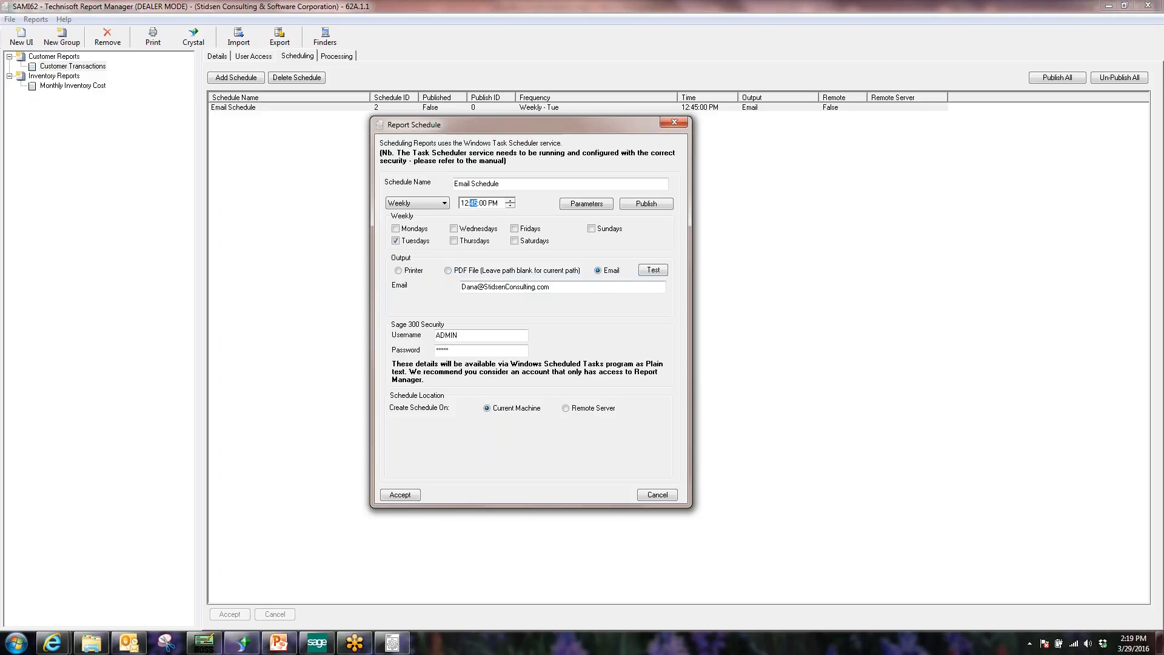
pyautogui.moveTo(550, 287); pyautogui.dragTo(460, 288)
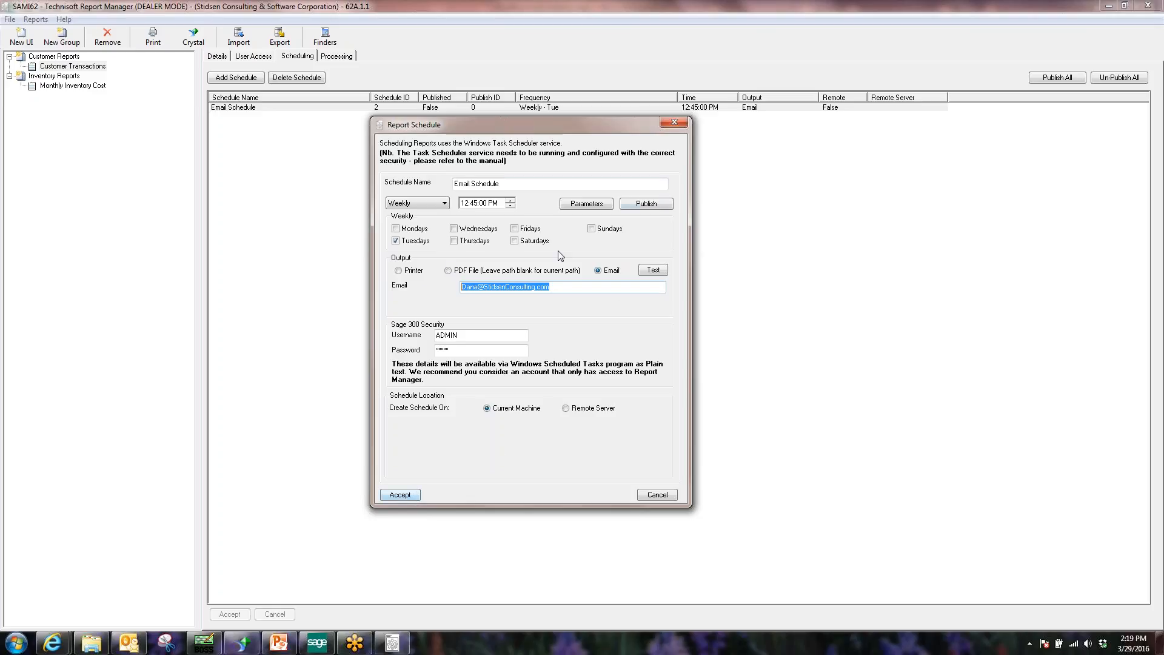
pyautogui.click(587, 203)
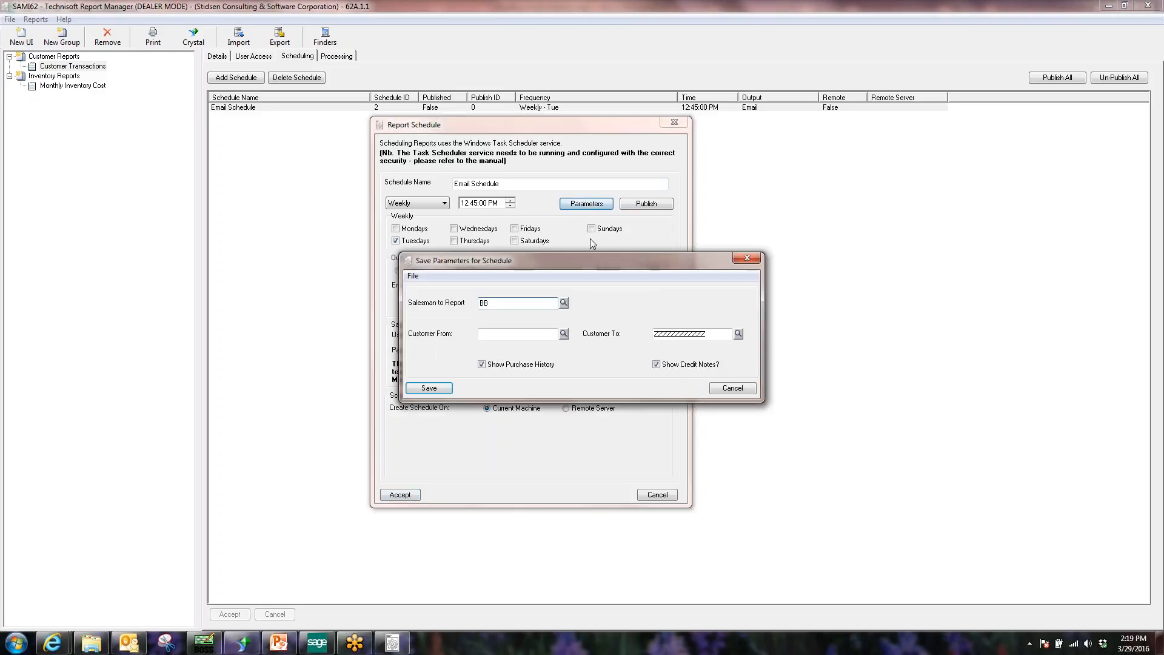
# Save the schedule's parameters as salesperson DN with credit notes and purchase history off, and accept.
pyautogui.moveTo(595, 257); pyautogui.dragTo(628, 235)
pyautogui.click(546, 313)
pyautogui.click(594, 281)
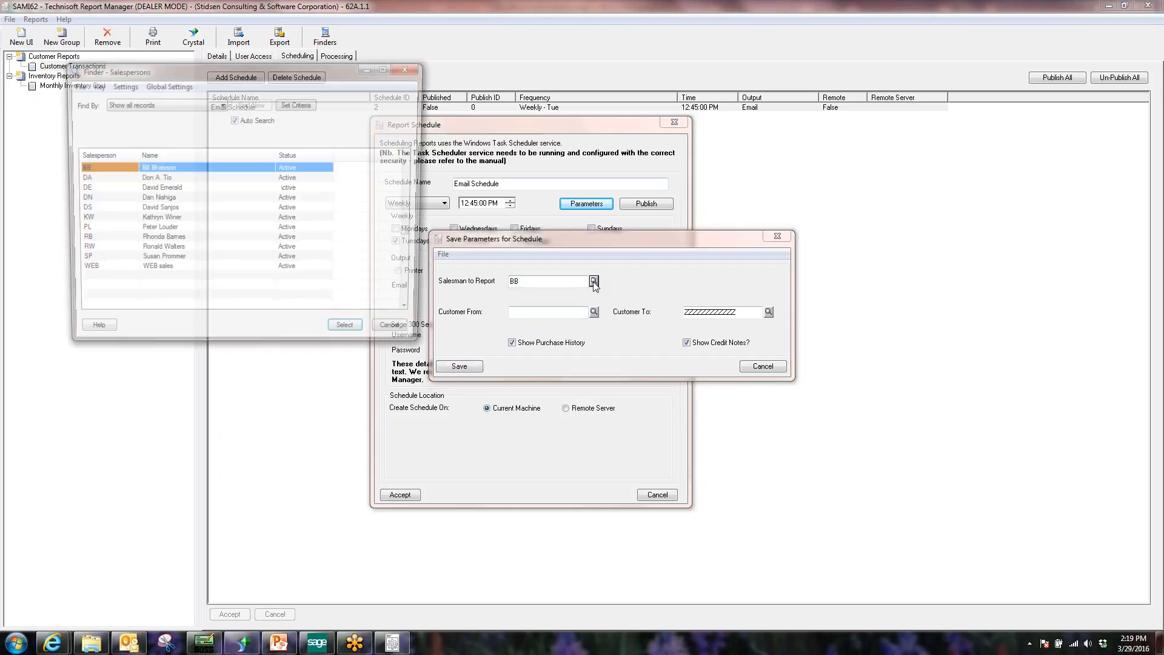
pyautogui.doubleClick(101, 199)
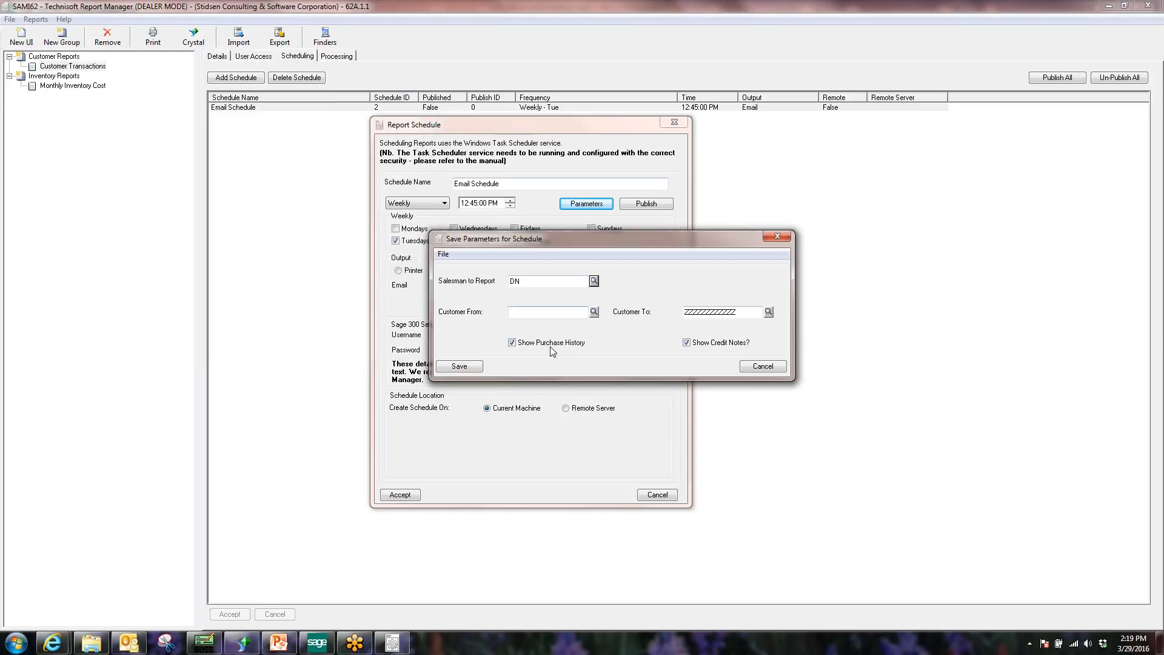
pyautogui.click(687, 342)
pyautogui.click(512, 342)
pyautogui.click(459, 367)
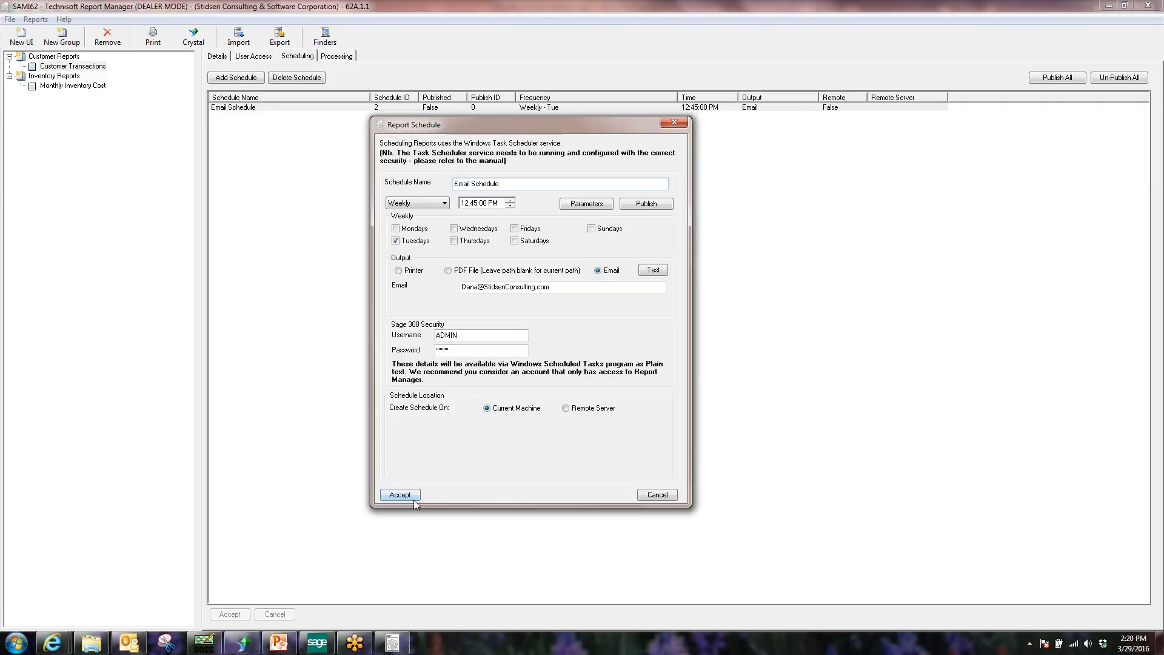
pyautogui.click(388, 495)
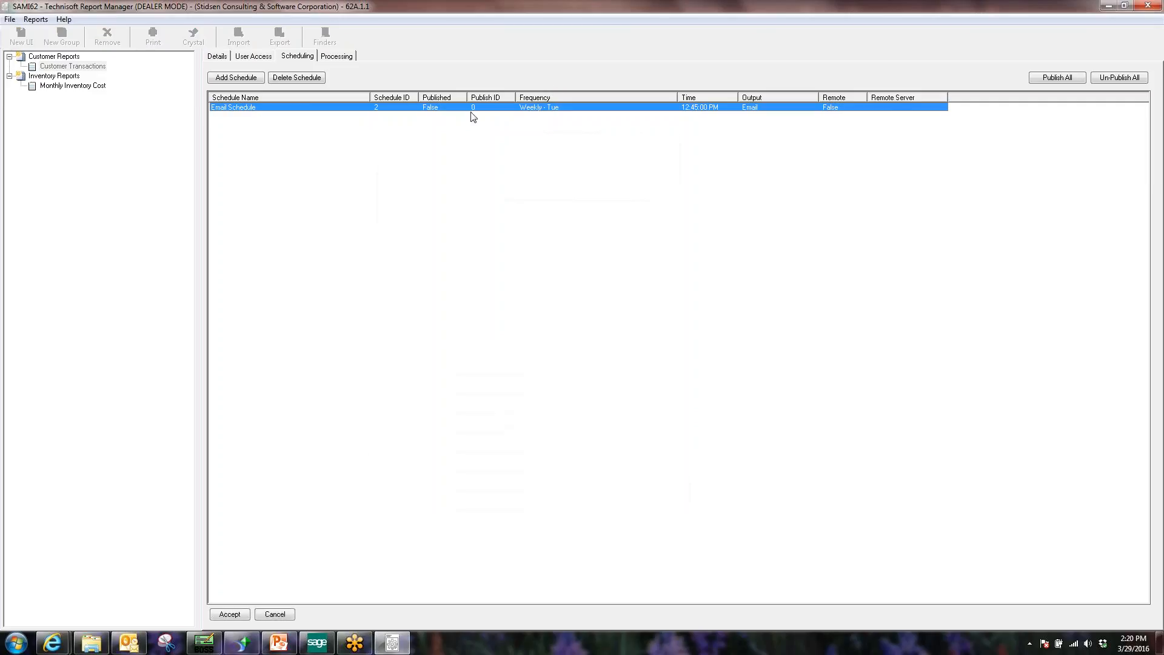
# Switch to the Customer Transactions report's Processing settings.
pyautogui.click(350, 57)
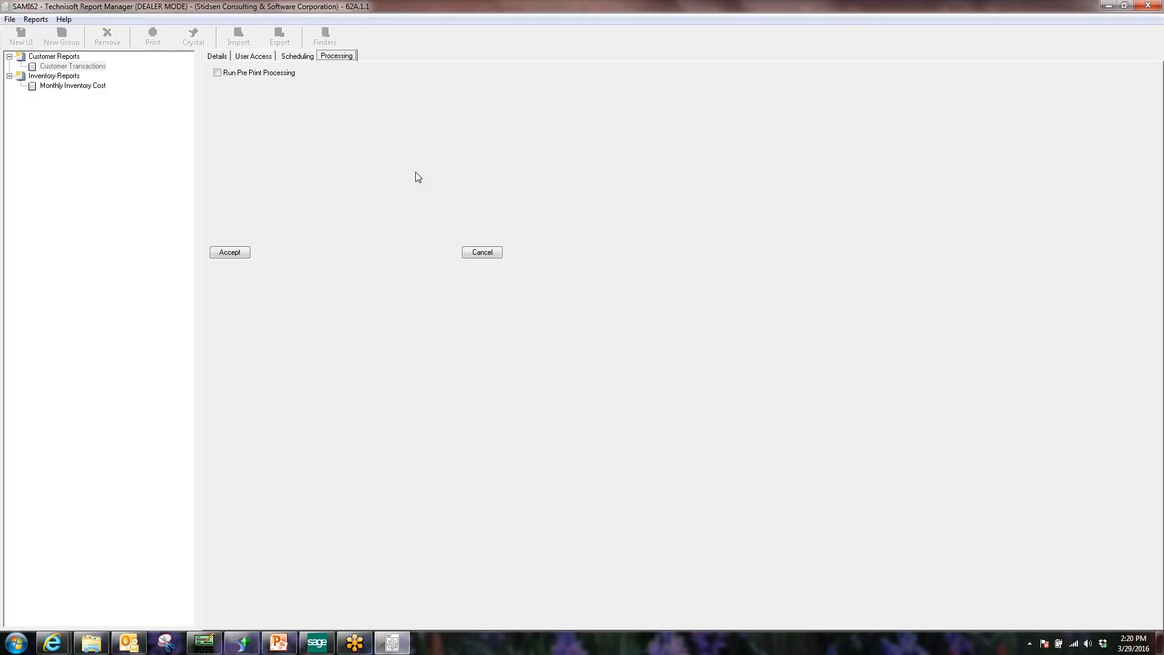
# Toggle Run Pre Print Processing on and back off, then cancel the report edit.
pyautogui.click(226, 77)
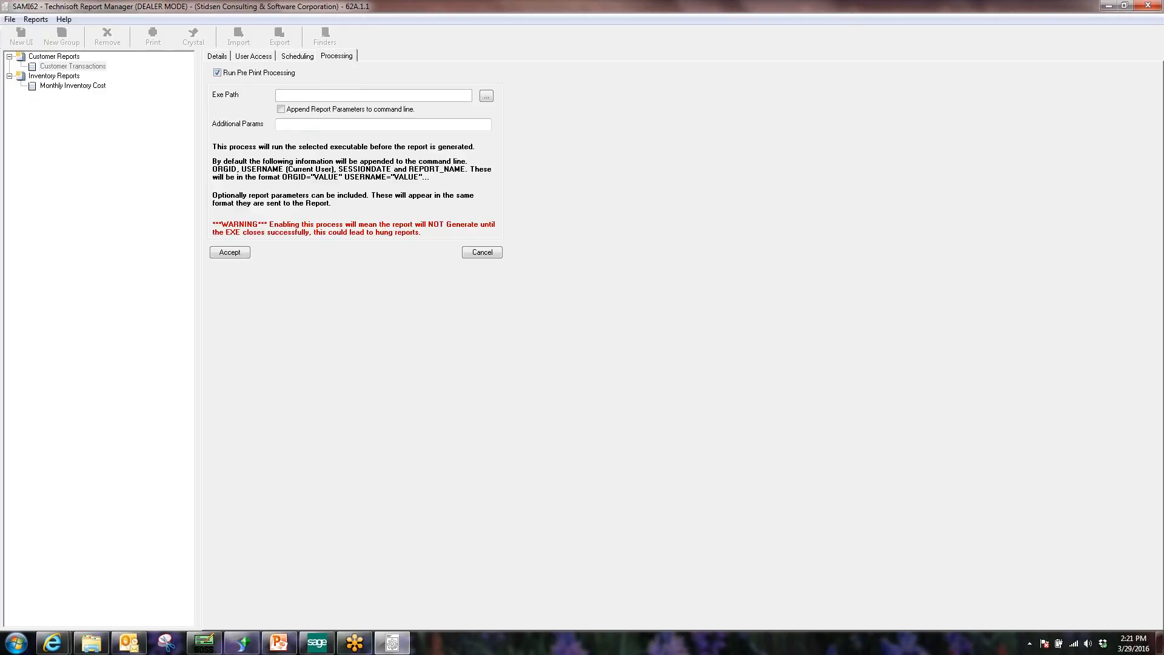
pyautogui.click(233, 73)
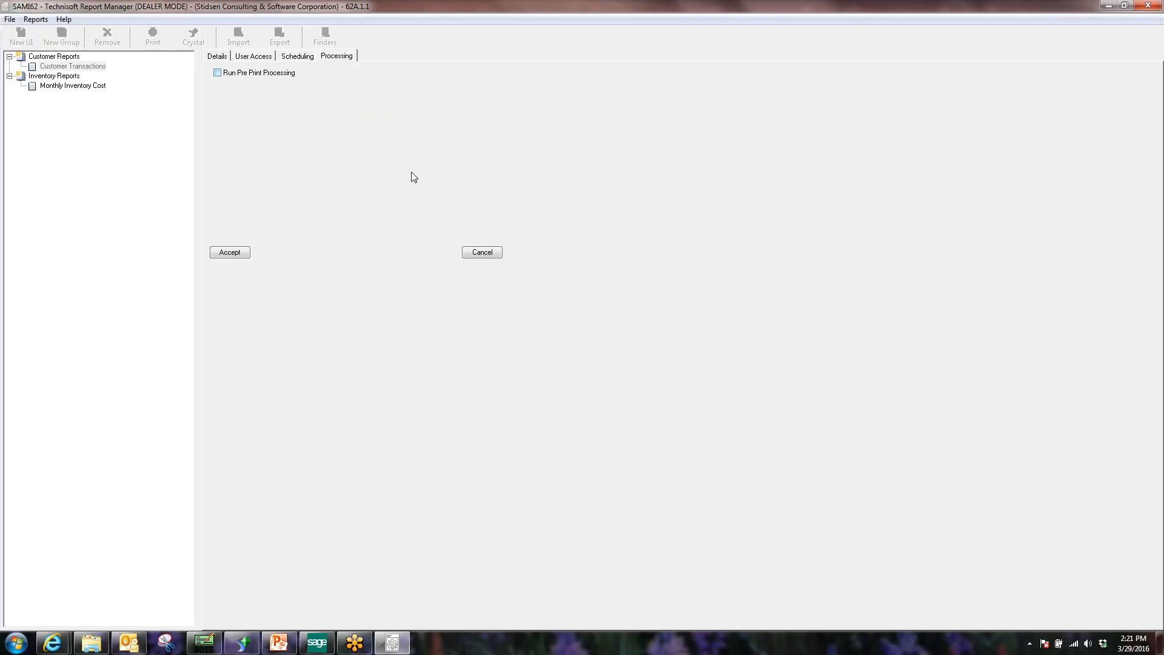
pyautogui.click(493, 254)
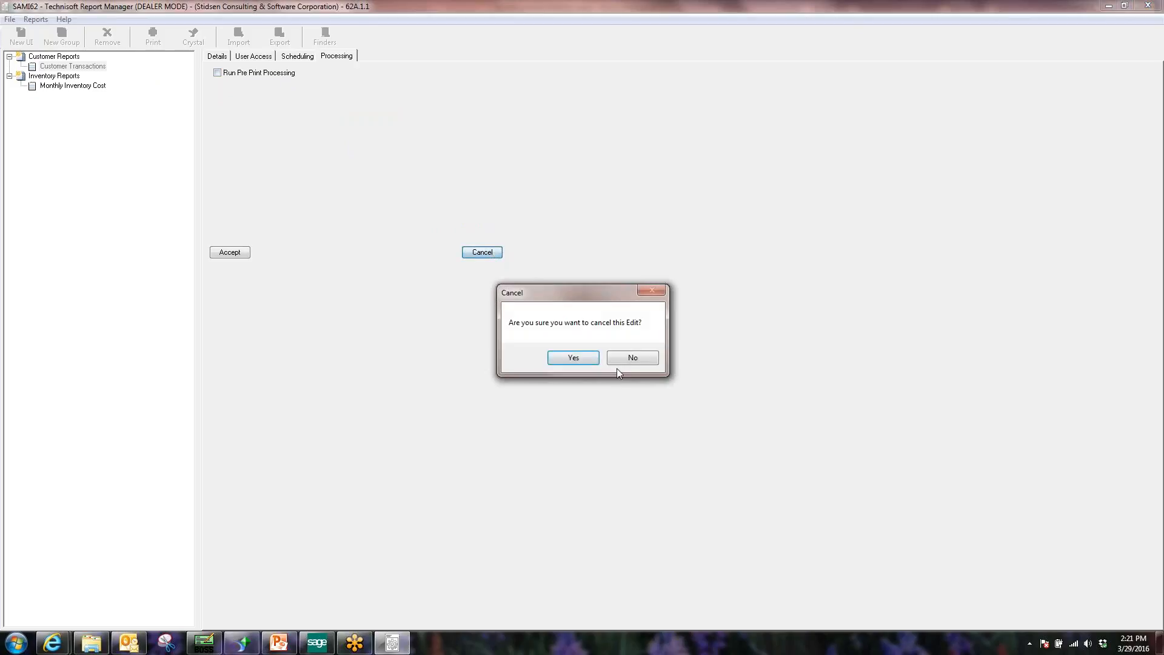
pyautogui.click(573, 358)
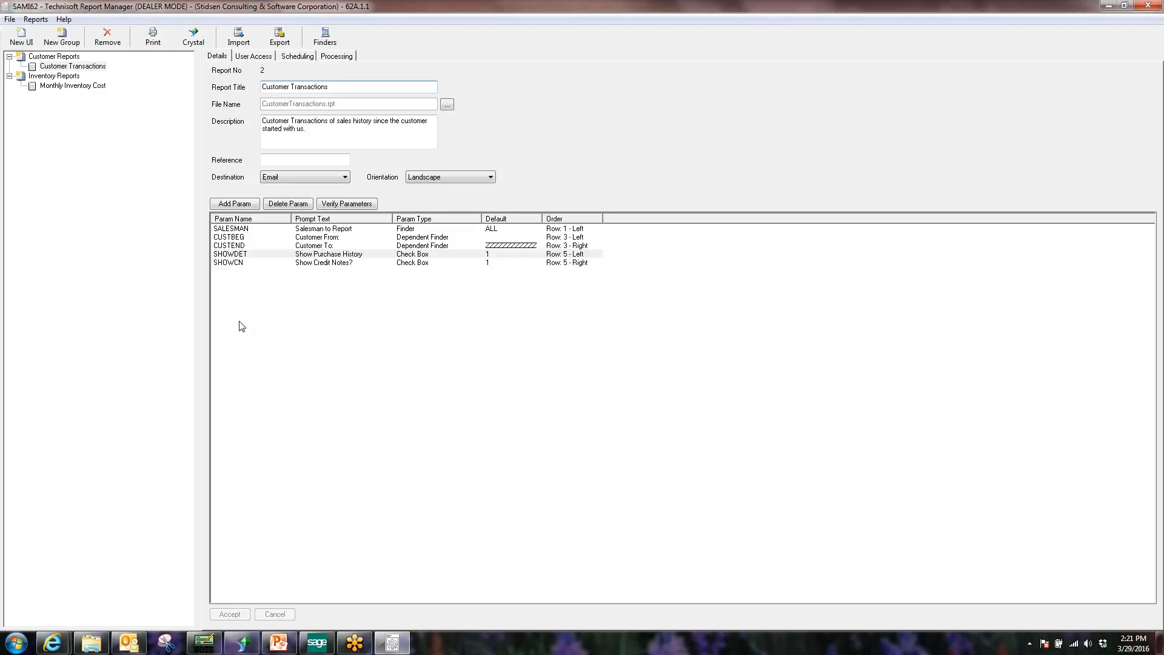